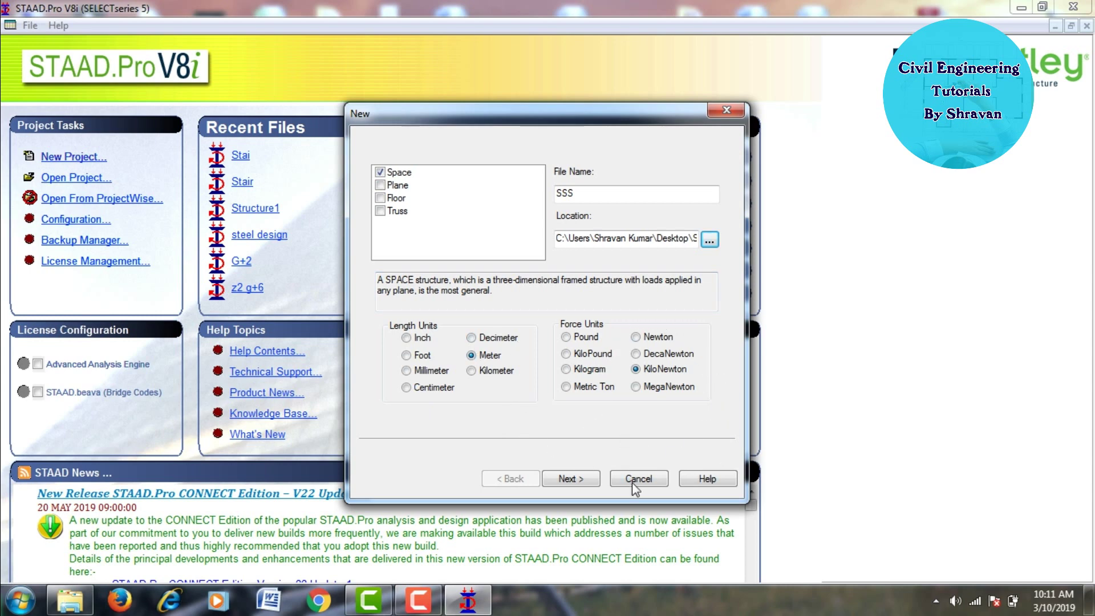
Step: Create the SSS space structure with meter and kilonewton units, starting with Add Beam
click(592, 486)
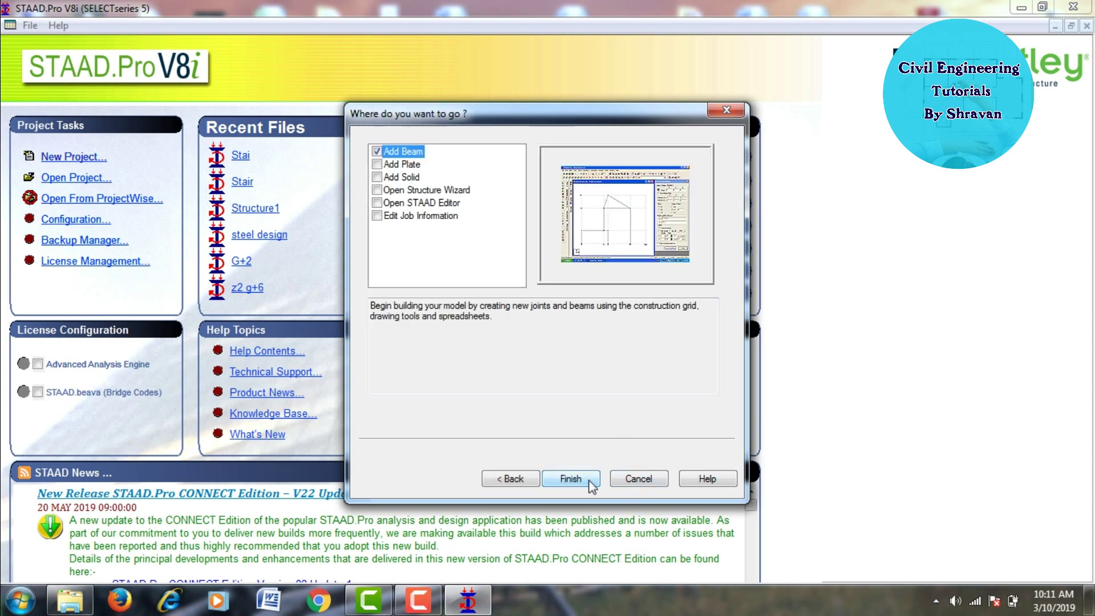
click(591, 486)
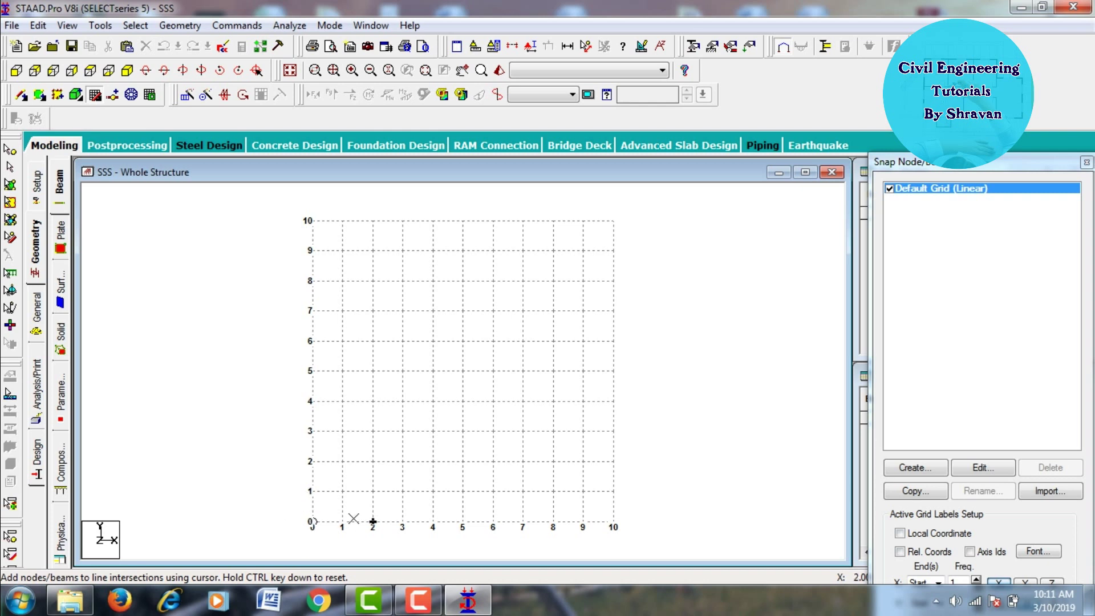
Step: Set the default linear grid's spacing to 0.3 m in both X and Y
click(963, 472)
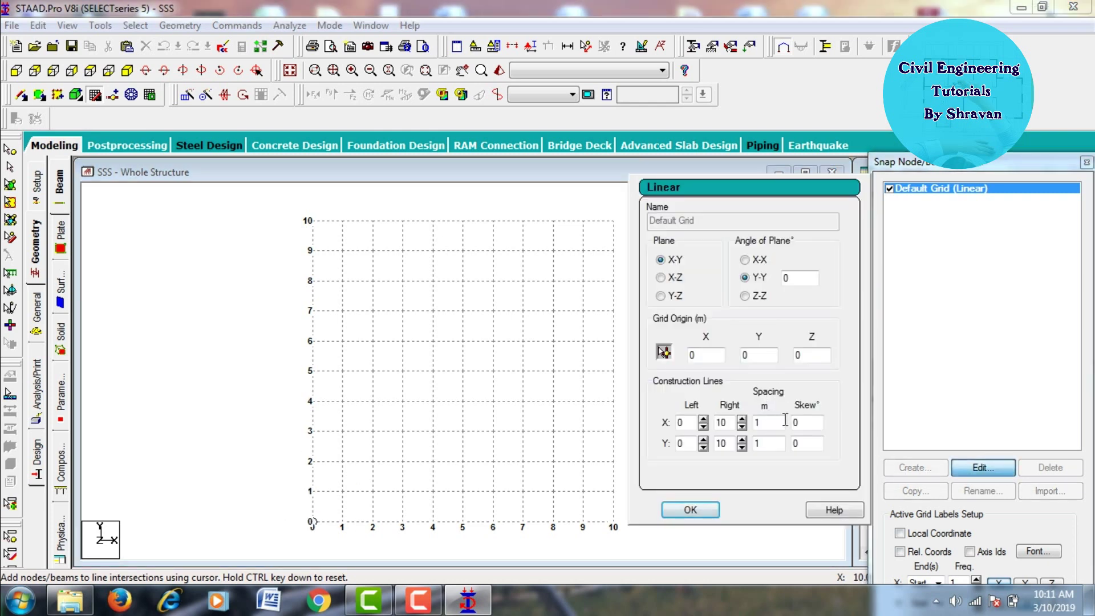
double_click(760, 423)
text(0.3)
key(Tab)
double_click(760, 444)
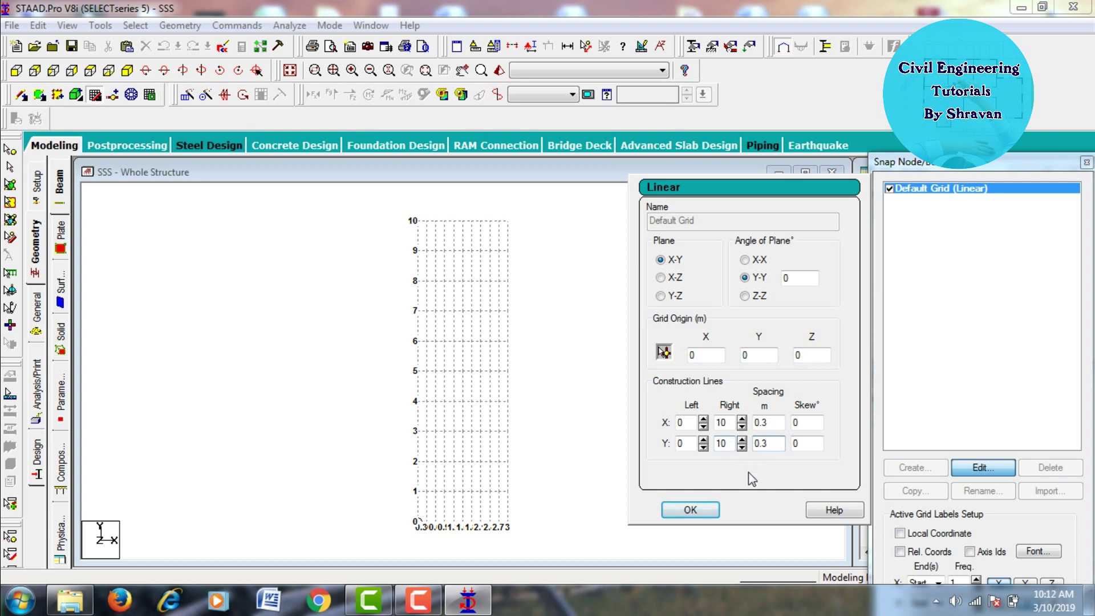
click(690, 509)
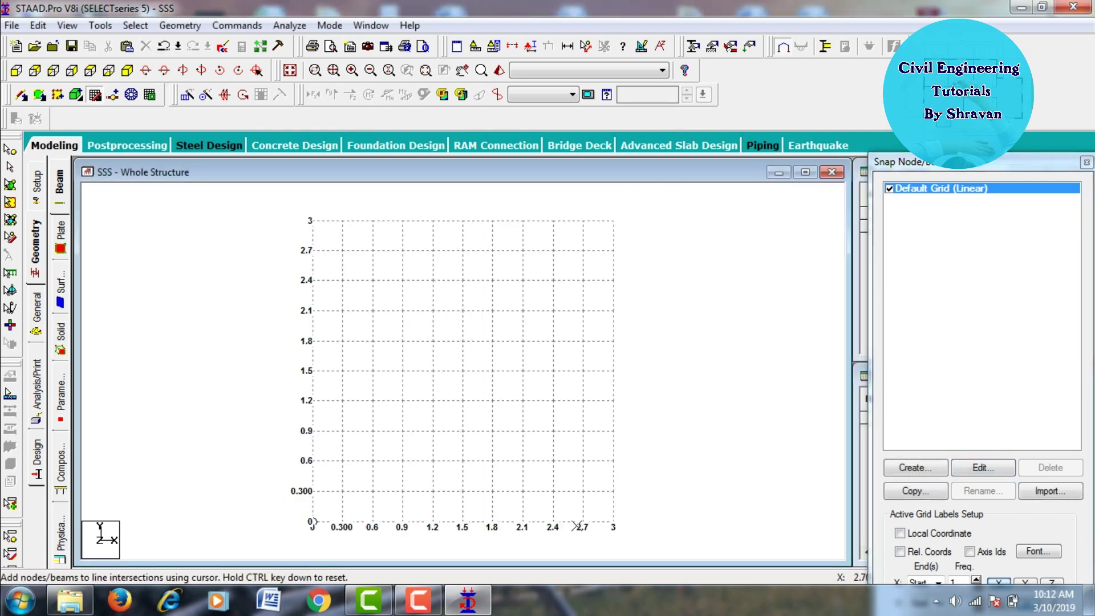
Step: Draw a stepped beam profile from the origin up to (2.1, 2.1), with seven 0.3 m risers and seven 0.3 m treads
click(313, 521)
click(313, 490)
click(342, 491)
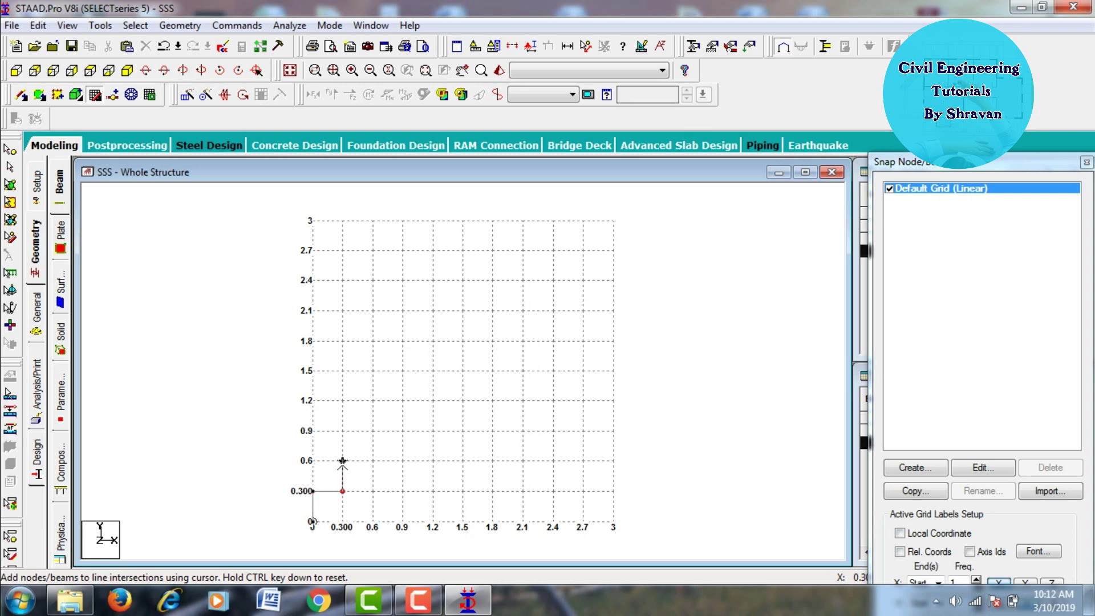
click(343, 461)
click(373, 461)
click(373, 430)
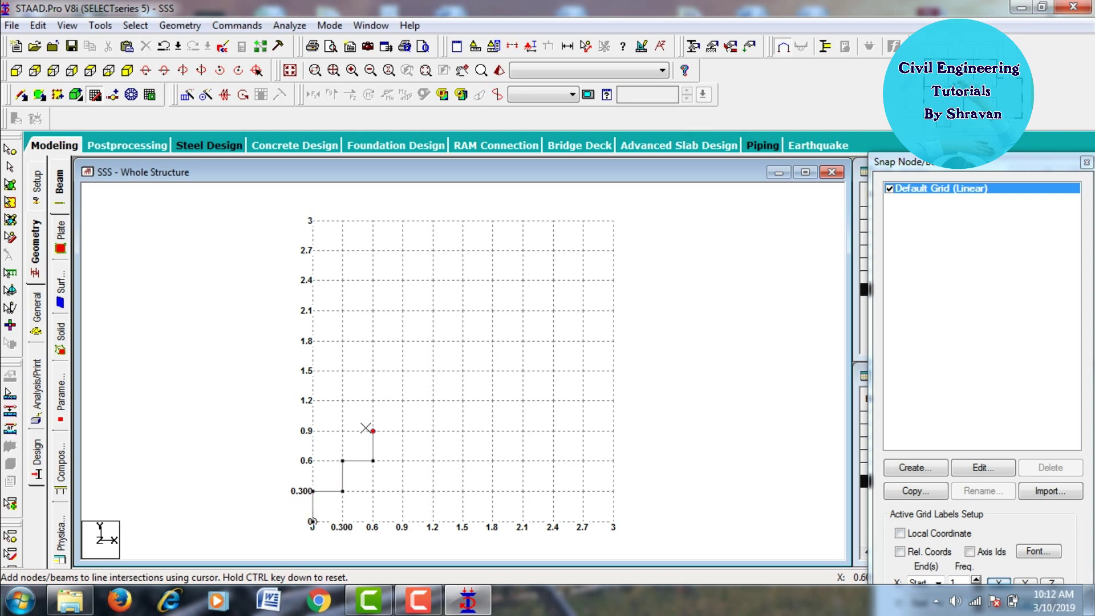
click(403, 430)
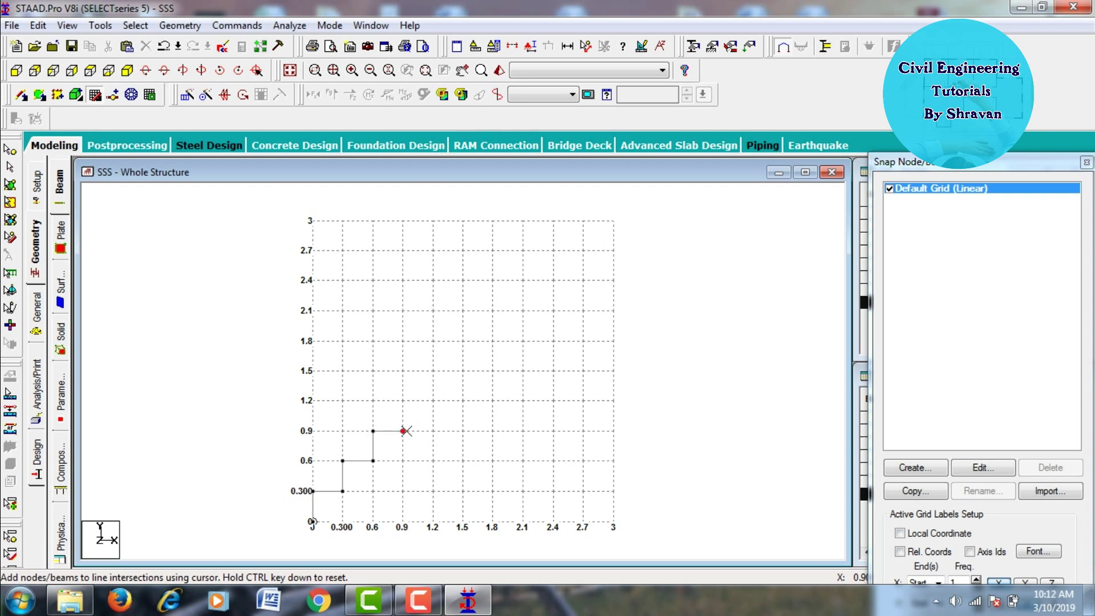
click(403, 400)
click(433, 401)
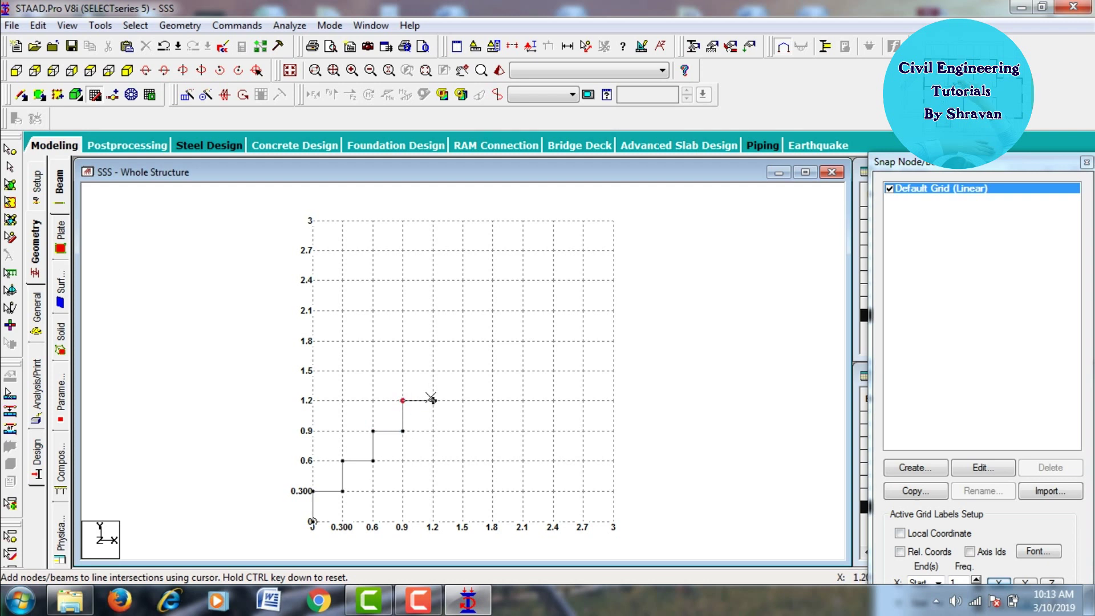
click(432, 371)
click(463, 371)
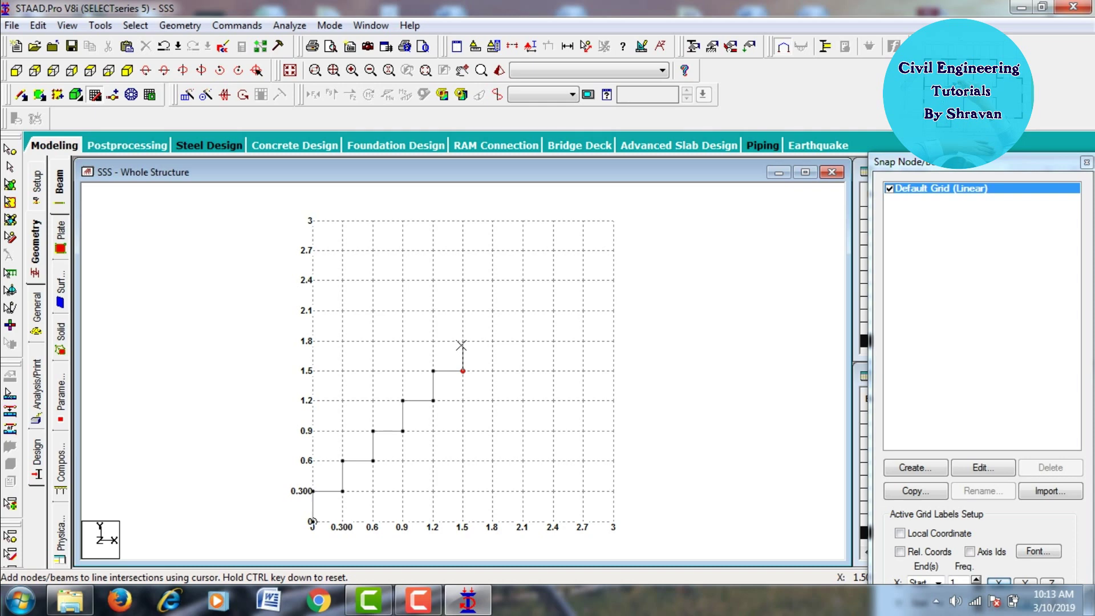
click(463, 341)
click(492, 342)
click(492, 311)
click(521, 311)
Step: Add a horizontal landing beam at height 2.1 from X 2.1 to X 3
click(94, 96)
click(94, 96)
click(523, 311)
click(614, 312)
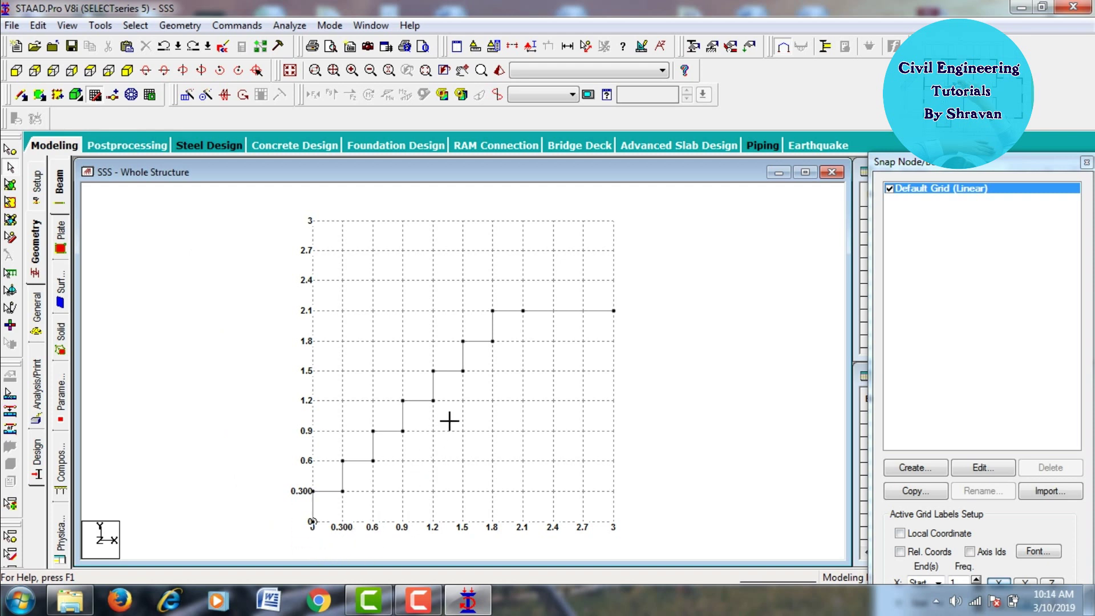
Step: Repeat the stepped profile, without the landing beam, once along Z at 1.2 m spacing with linked steps
drag(491, 340, 517, 295)
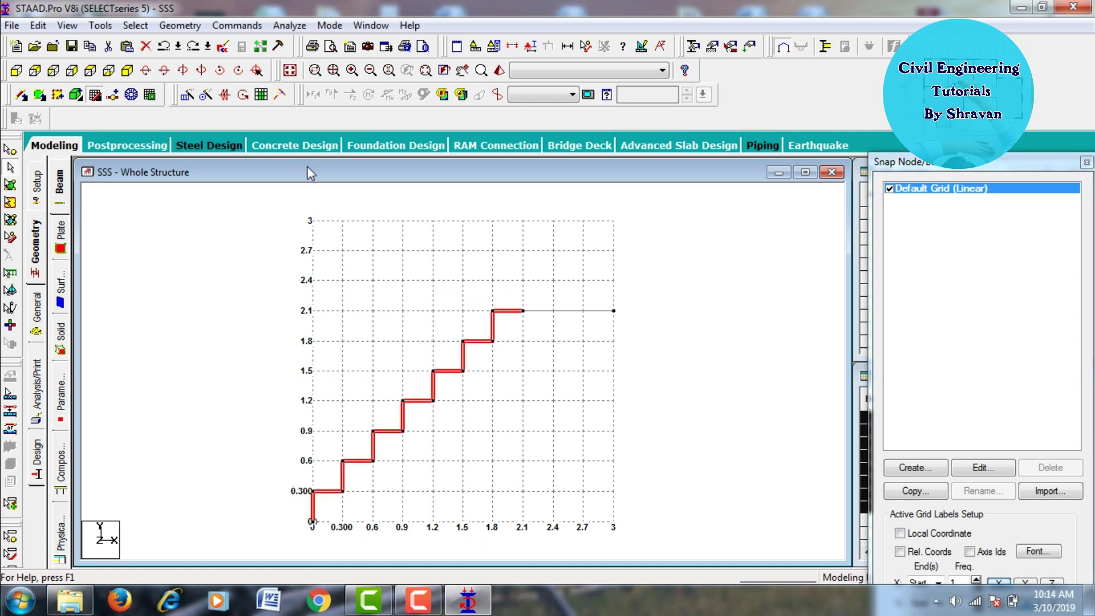
click(188, 95)
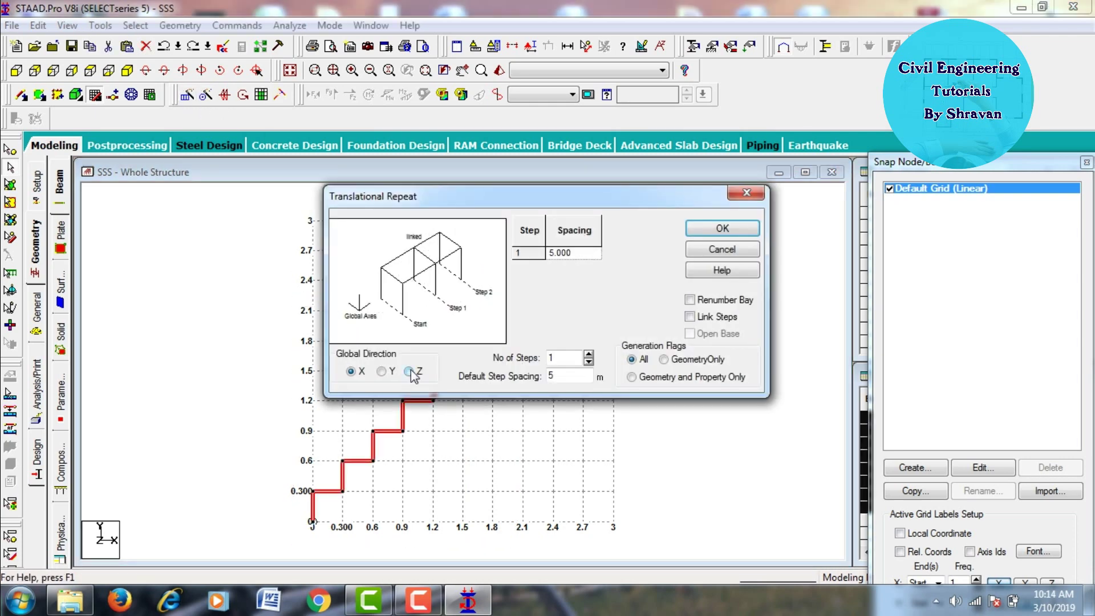
click(408, 371)
text(1.2)
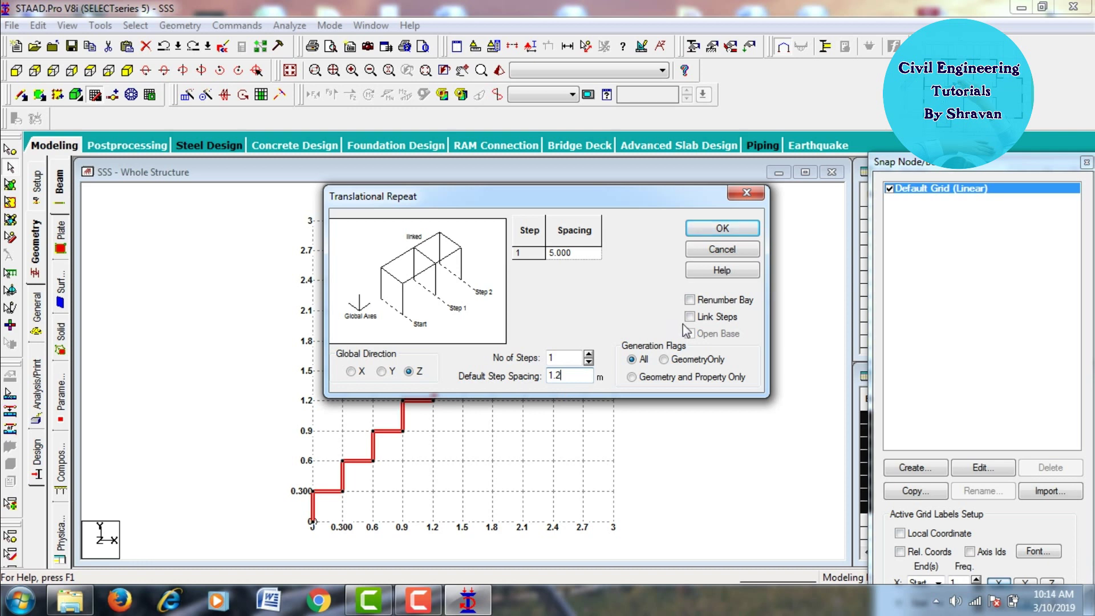
click(689, 317)
click(714, 234)
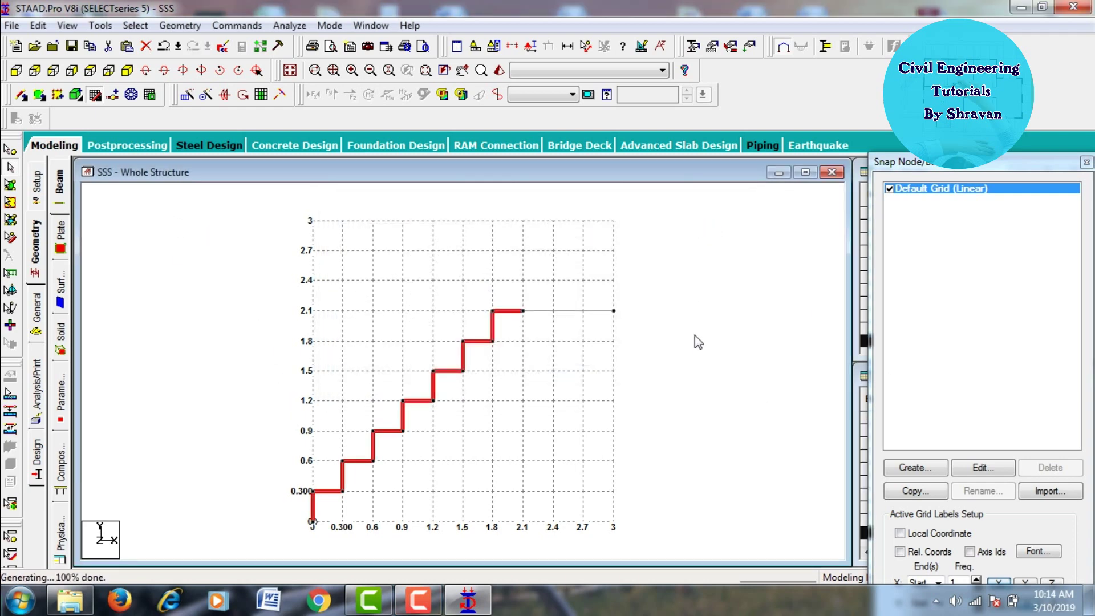
Step: Copy the top end node of the repeated stair profile 0.9 m along X and connect both nodes with a beam
click(126, 70)
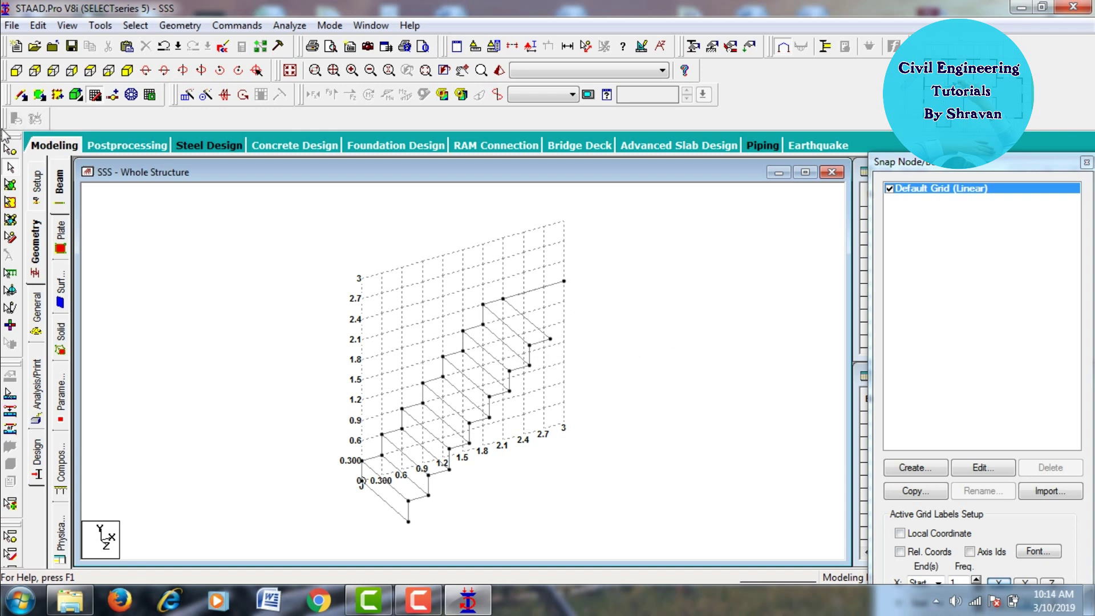
click(11, 167)
right_click(549, 339)
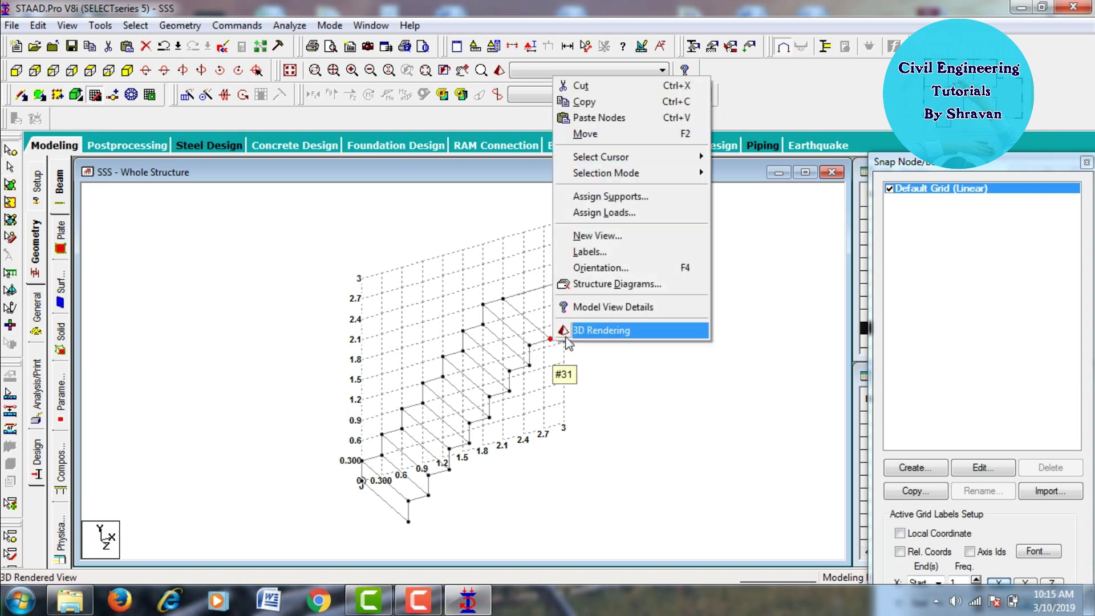
click(597, 102)
right_click(638, 291)
click(666, 331)
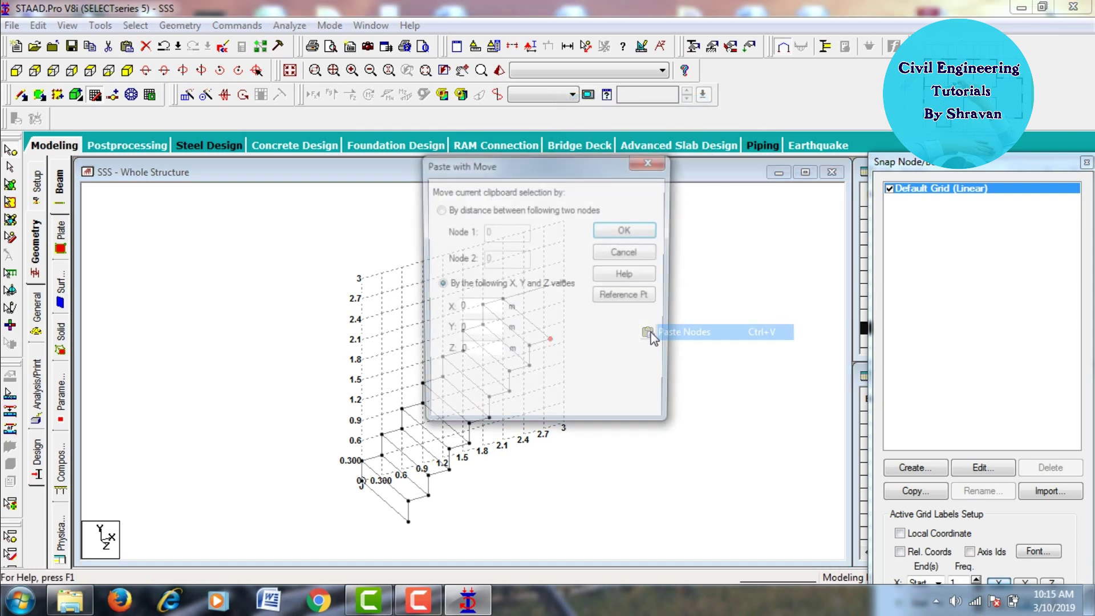
drag(484, 311, 437, 311)
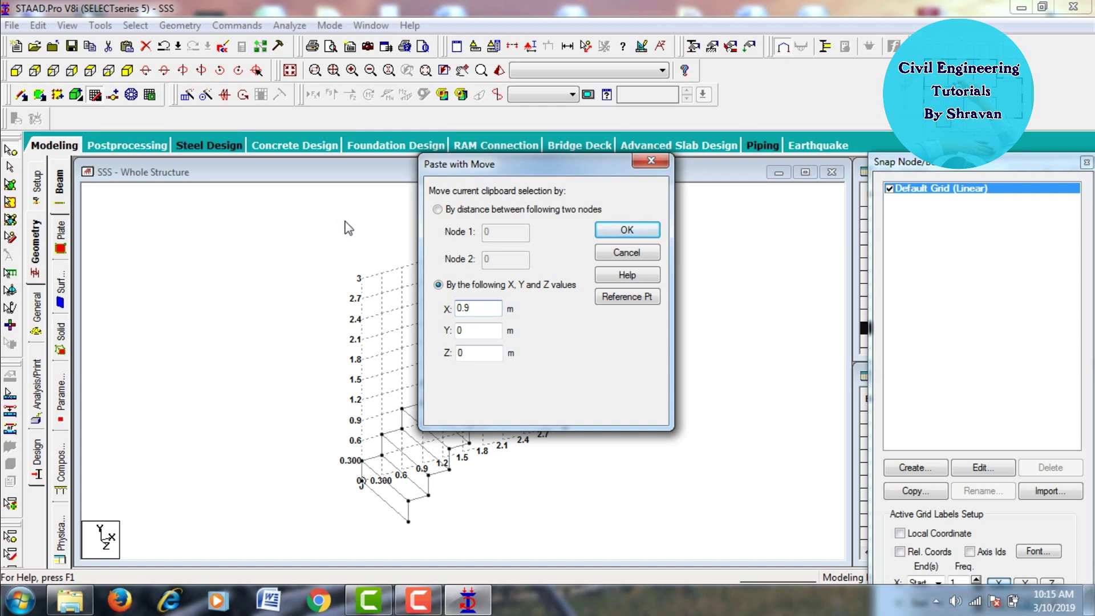
click(603, 230)
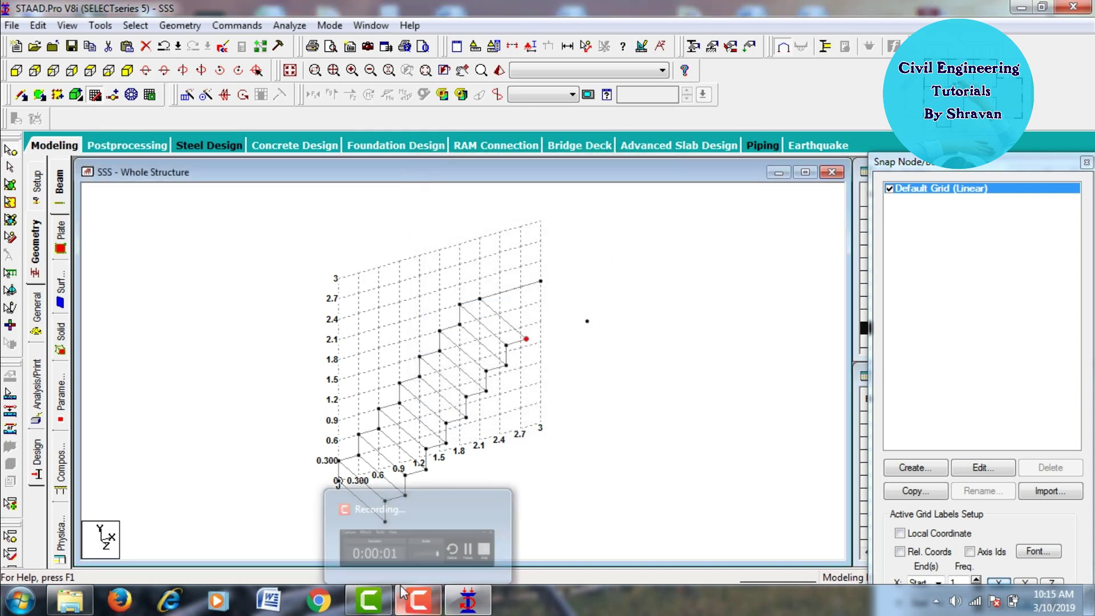
click(23, 96)
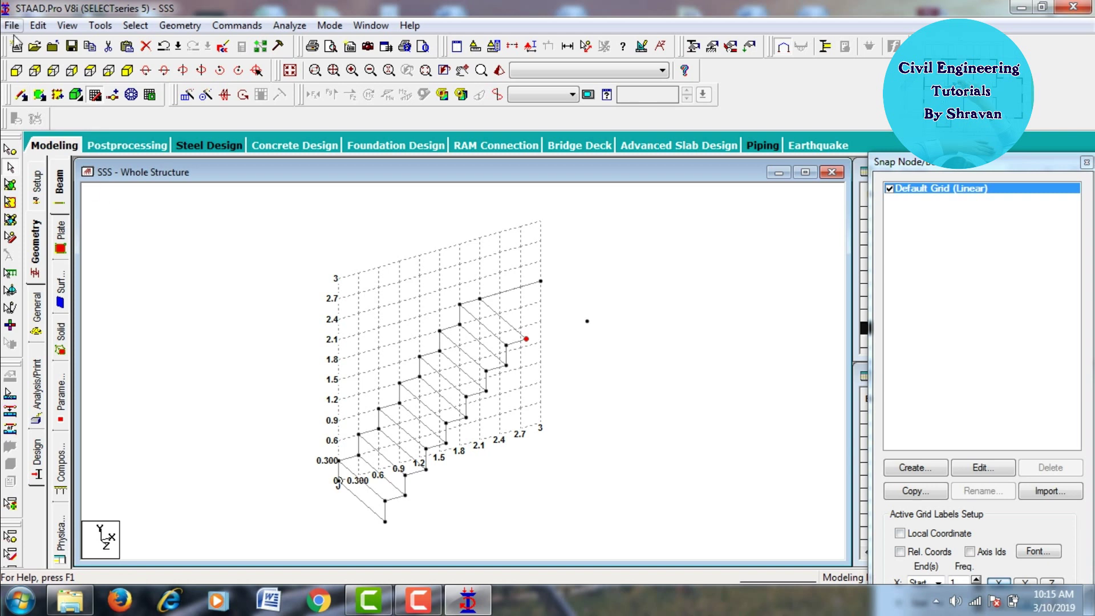
drag(526, 339, 584, 322)
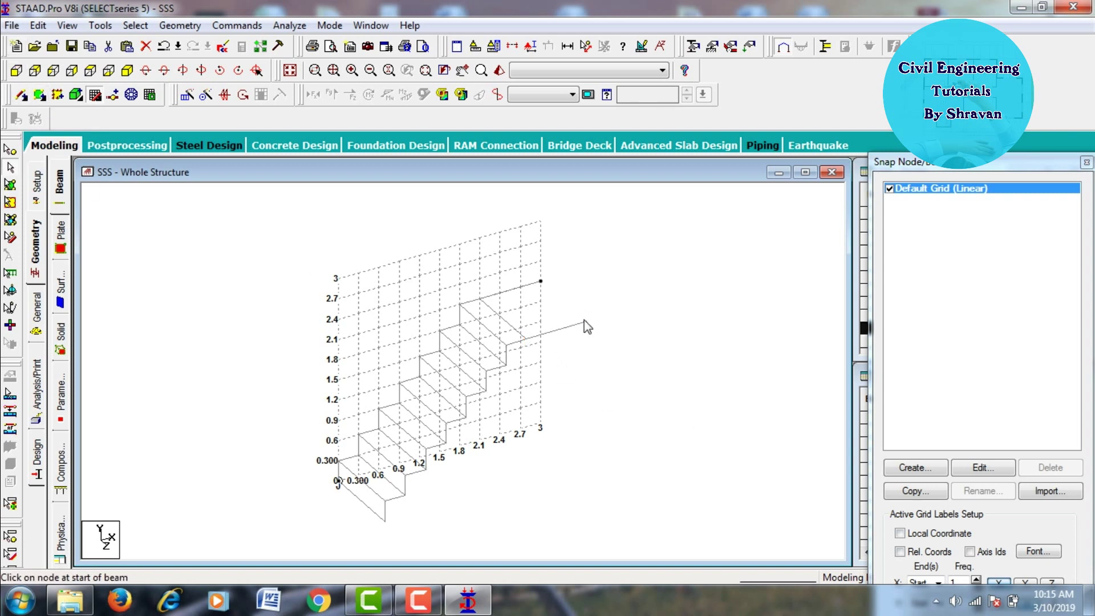
Step: Repeat the new landing beam once along Z at -2.4 m spacing with linked steps
click(557, 331)
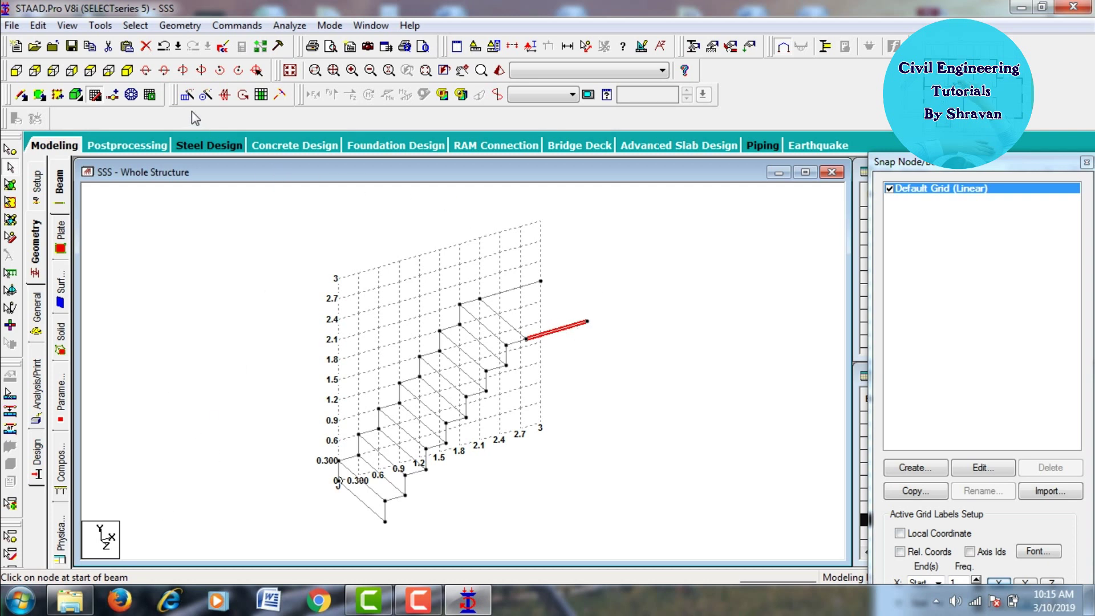
click(186, 95)
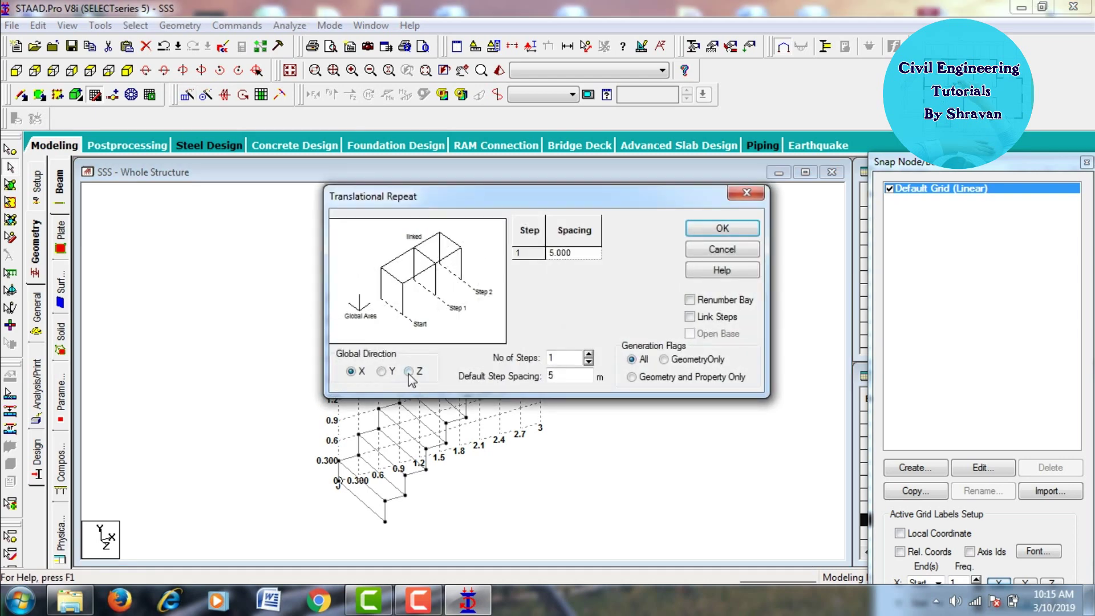
click(409, 371)
key(BackSpace)
click(690, 317)
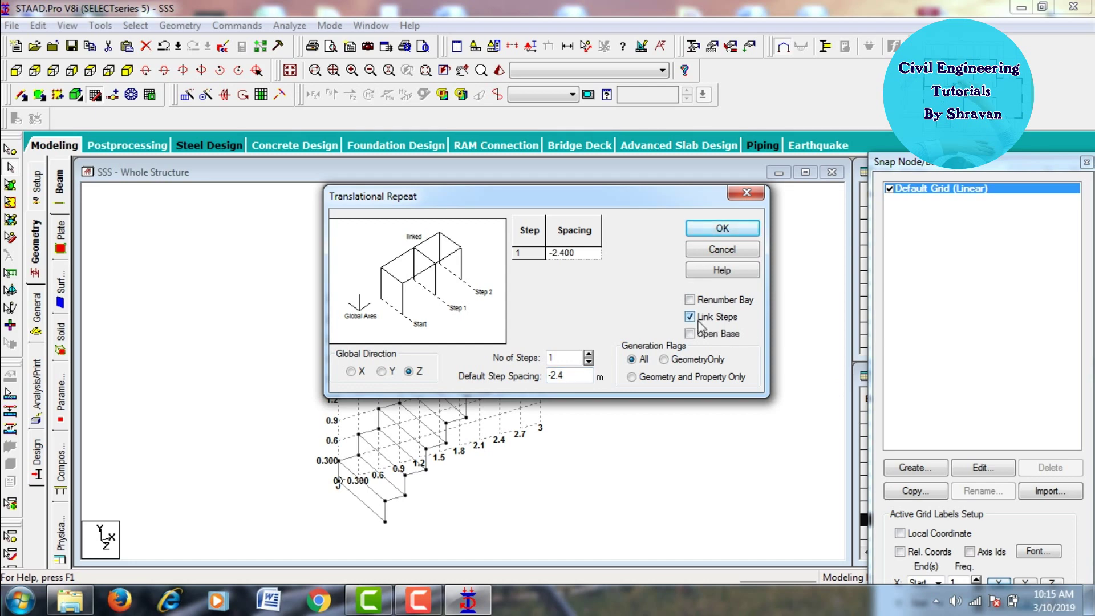
click(707, 231)
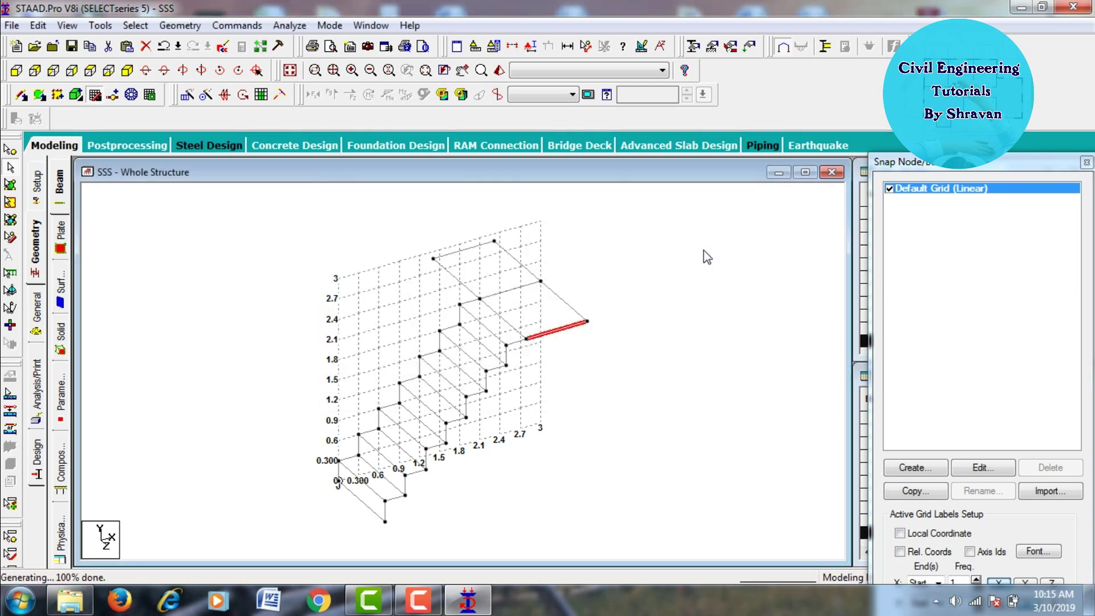
Step: Delete the middle beam crossing the landing
click(524, 287)
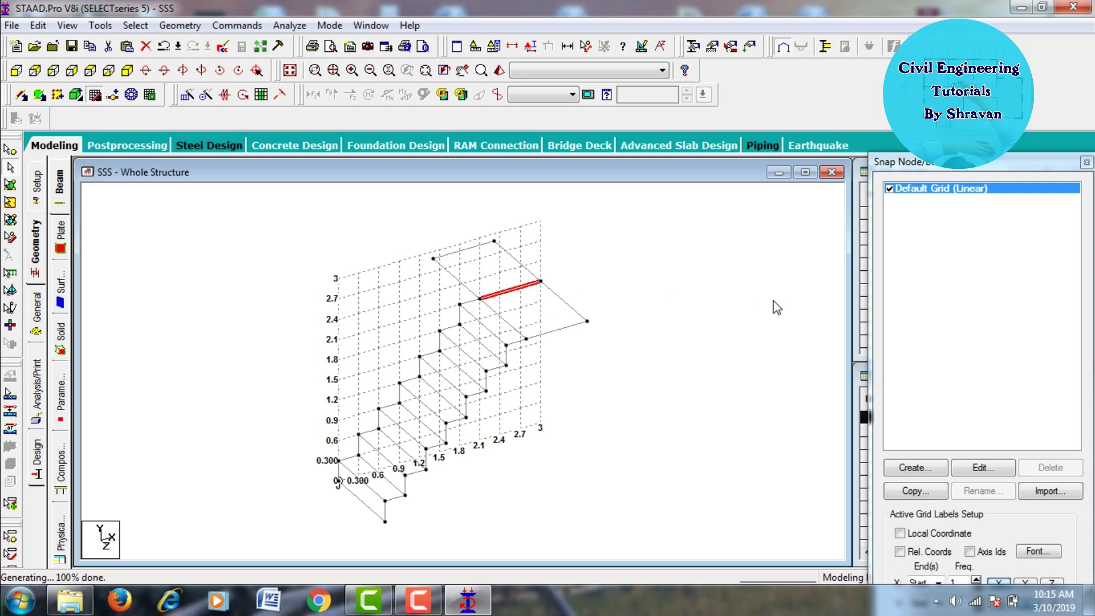
key(Delete)
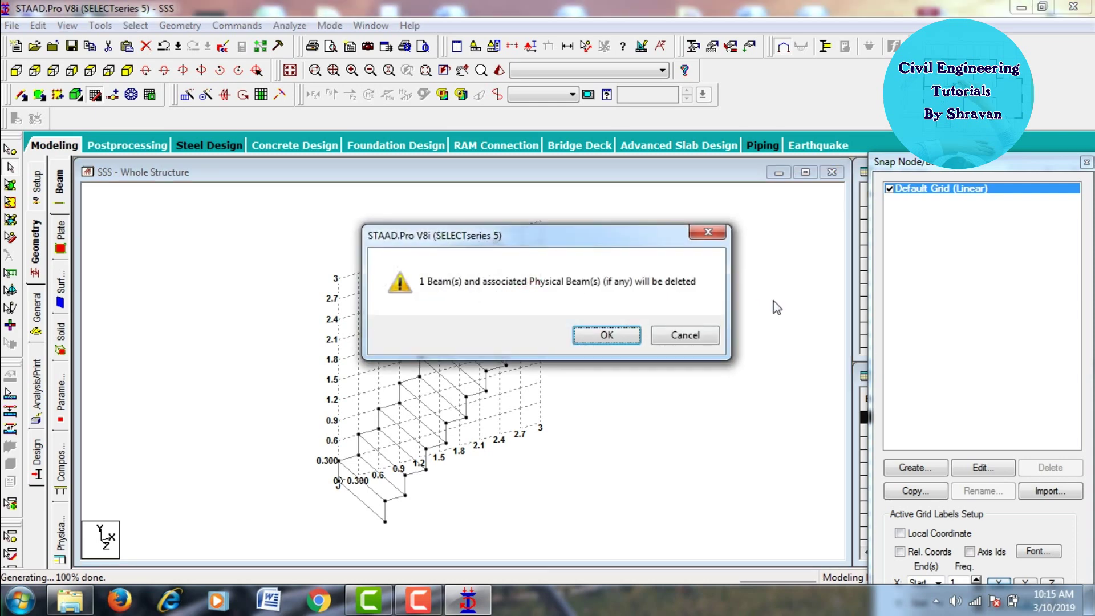
key(Return)
key(Return)
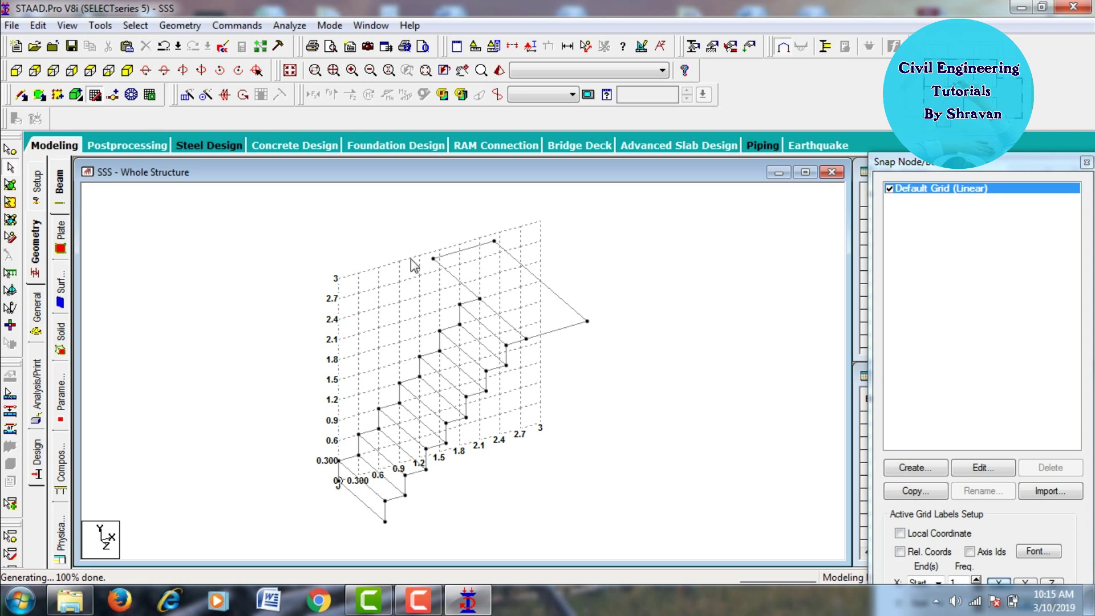
Step: Extend the default grid to 15 construction lines in the Y direction
key(f)
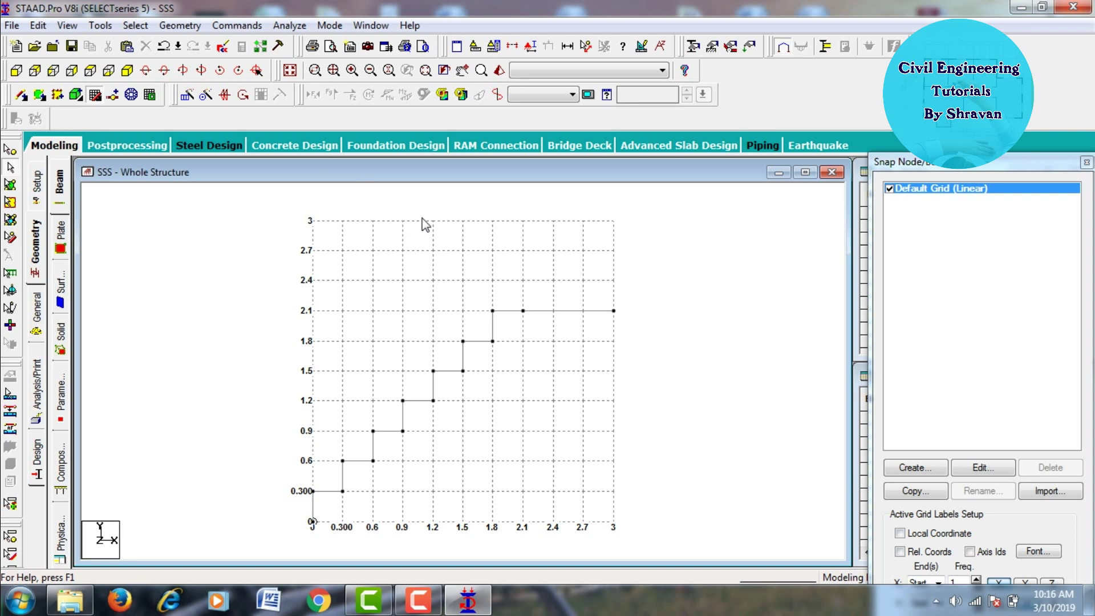
click(992, 471)
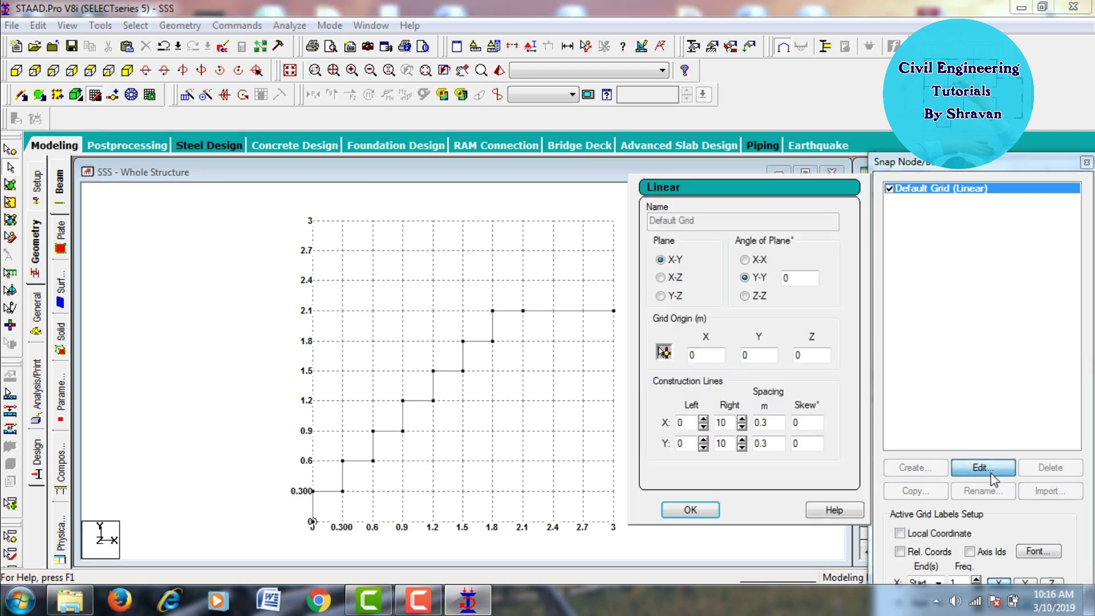
double_click(721, 443)
text(15)
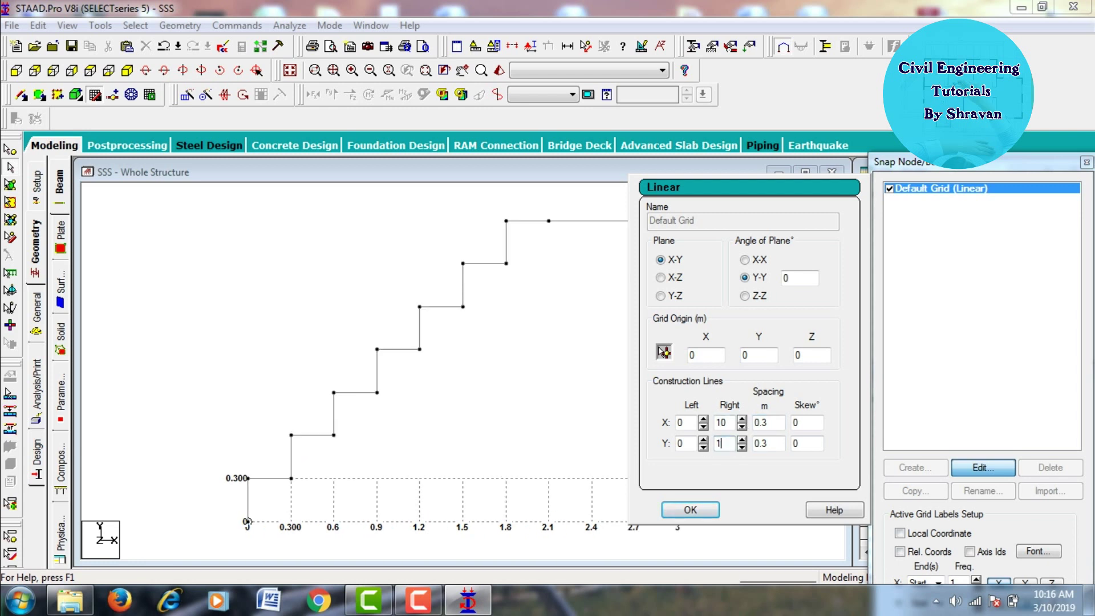
click(691, 510)
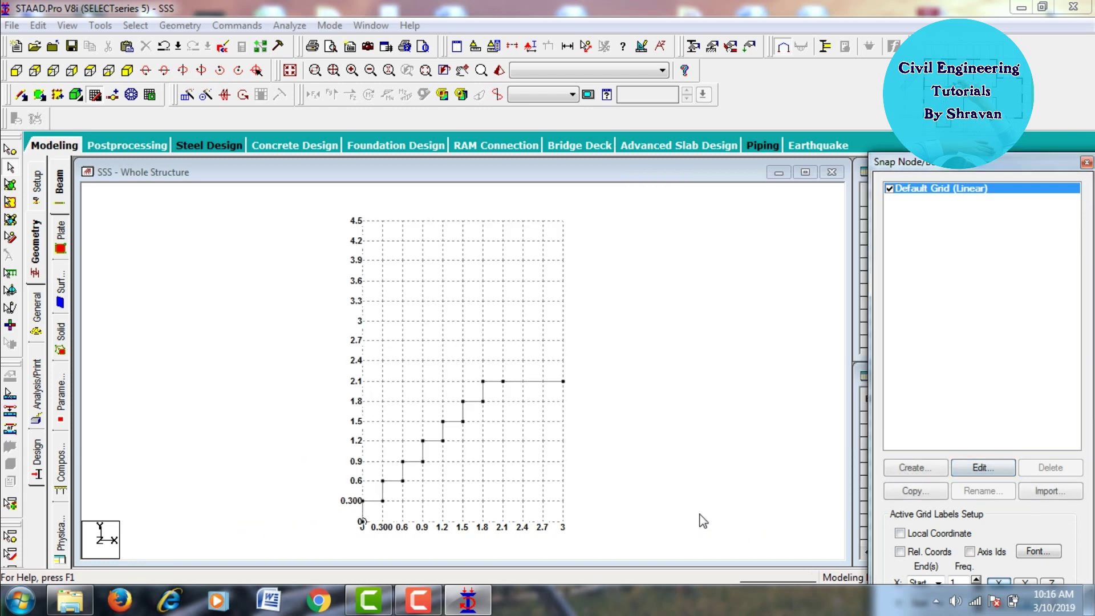
Step: Copy the node where the lower flight meets the landing on the Z = 0 side and paste it 0.3 m up along Y
click(128, 70)
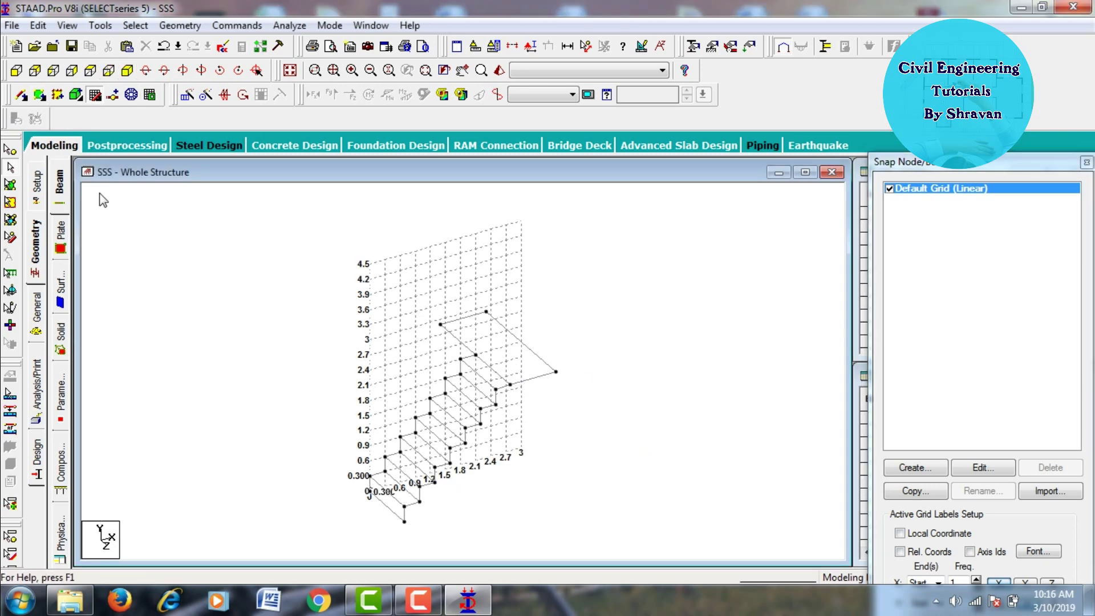
click(10, 150)
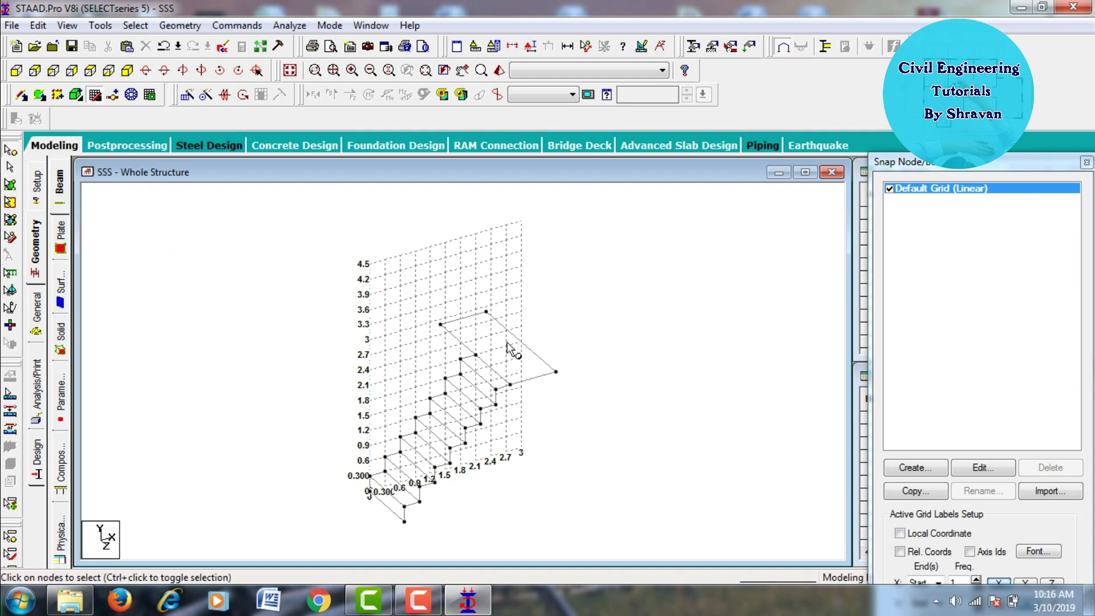
click(476, 355)
right_click(476, 355)
click(504, 114)
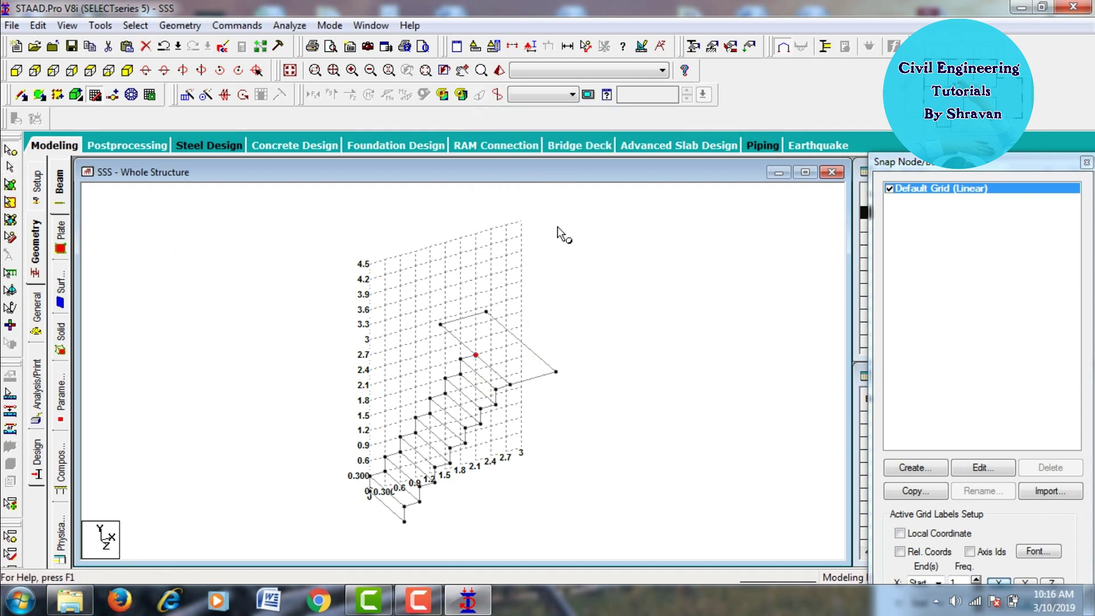
right_click(556, 227)
click(596, 268)
click(474, 331)
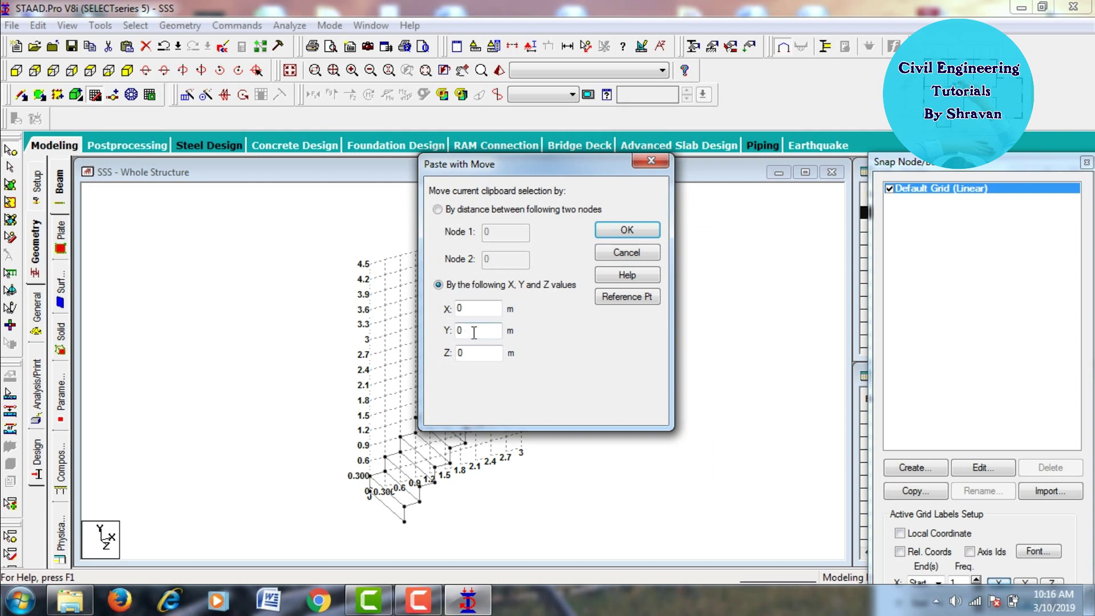
drag(474, 332, 445, 334)
text(0.3)
click(626, 230)
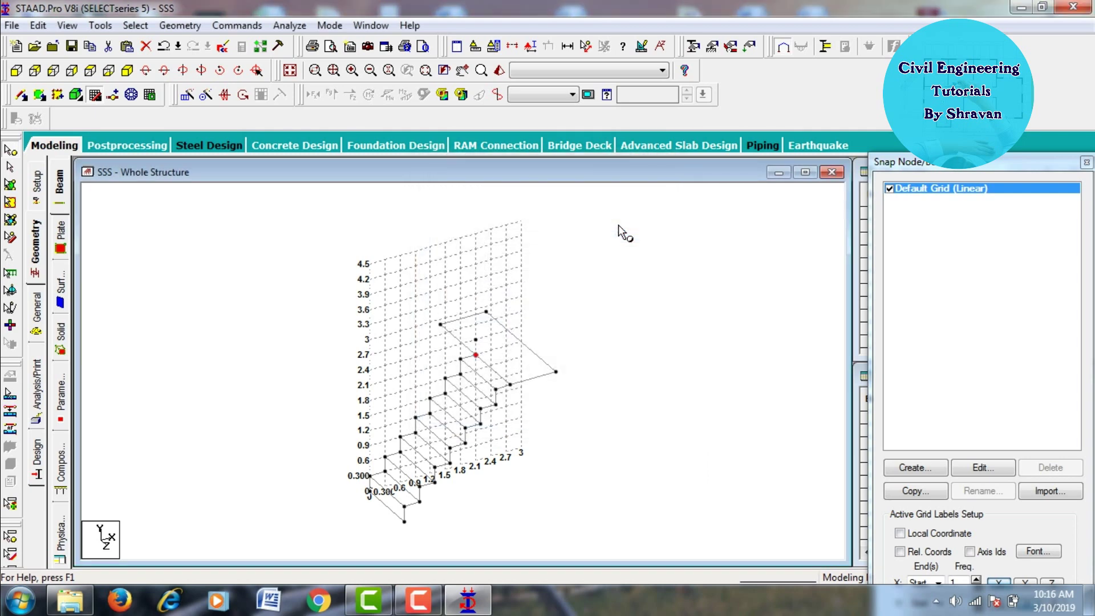
Step: Draw the upper flight's stepped beam profile in 0.3 m steps from X 2.1 m, Y 2.4 m to X 0.6 m, Y 3.6 m
click(16, 71)
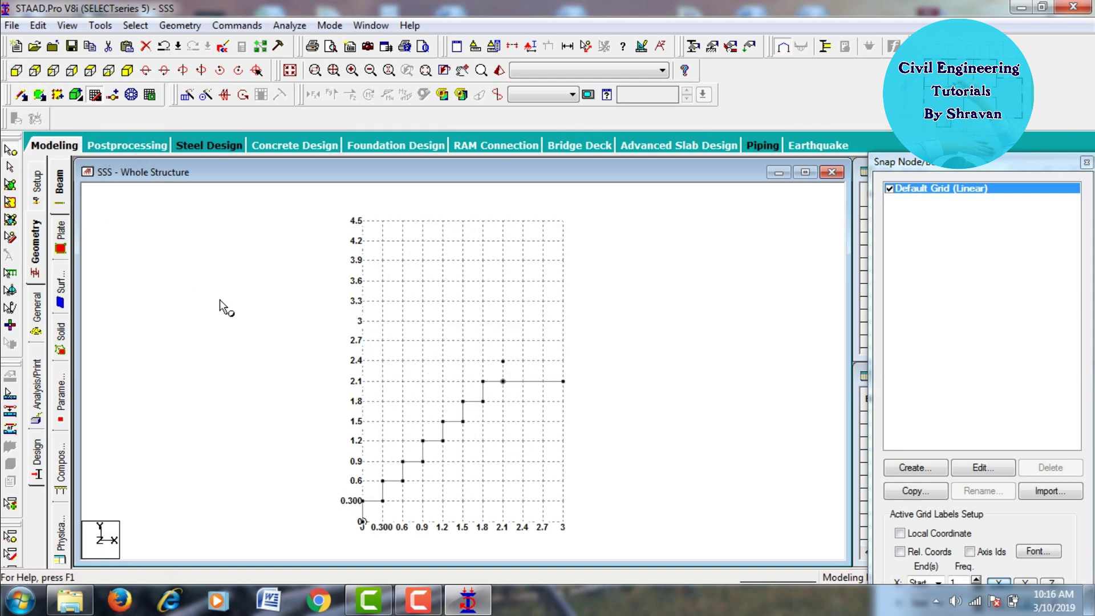
click(95, 95)
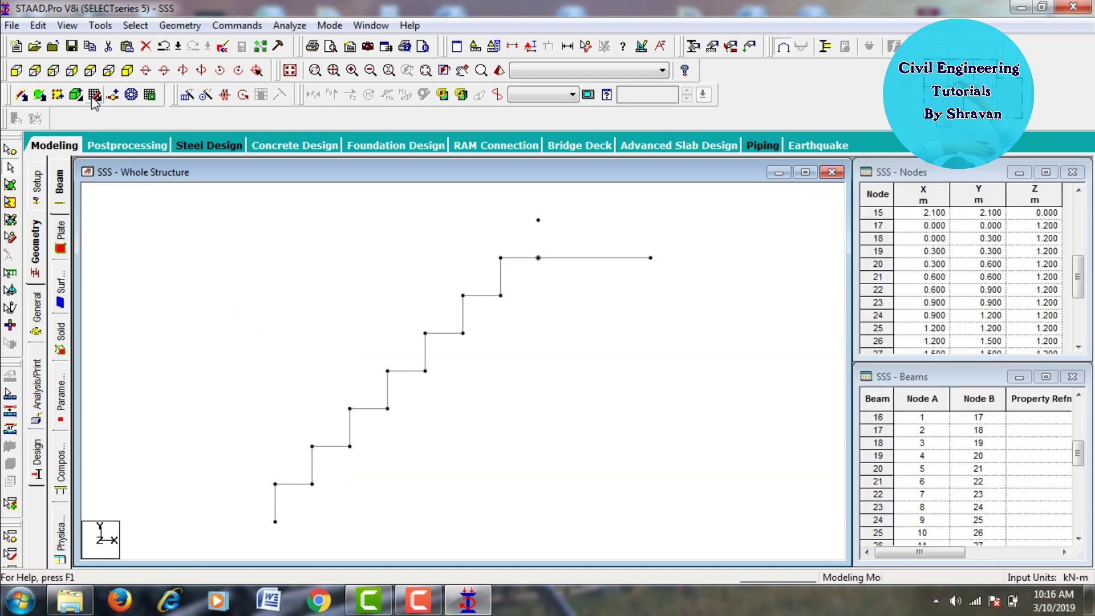
click(95, 96)
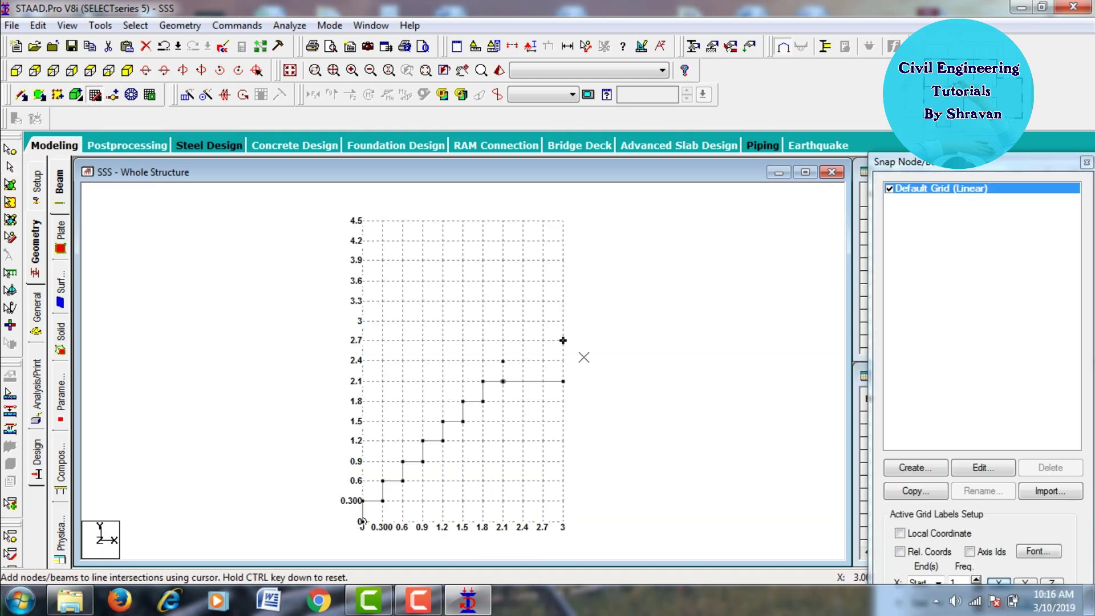
click(503, 360)
click(482, 360)
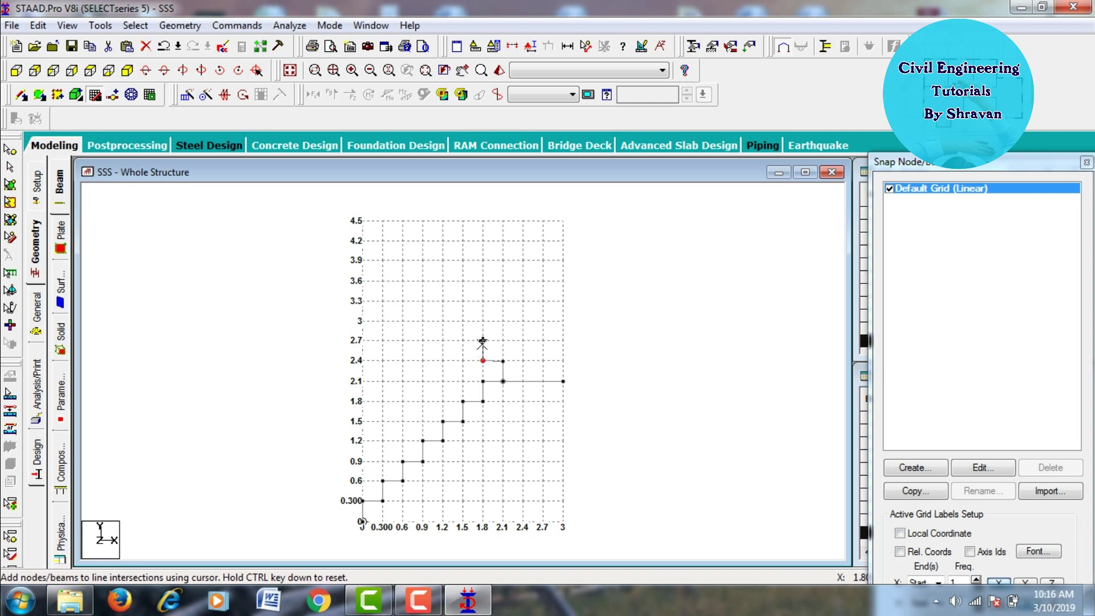
click(463, 340)
click(462, 321)
click(443, 320)
click(438, 303)
click(422, 281)
click(403, 281)
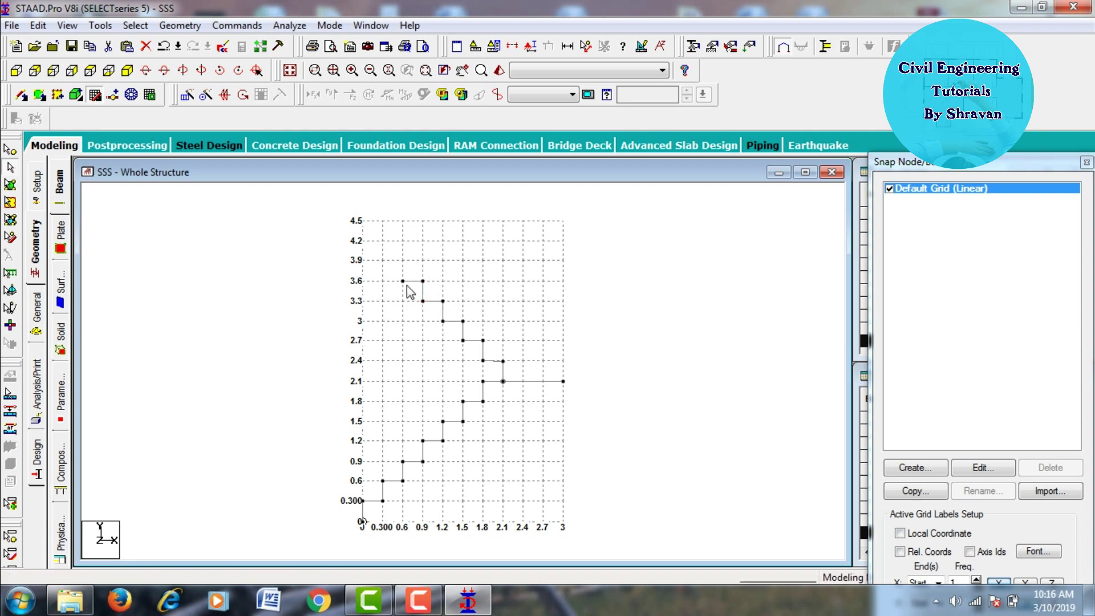
Step: Repeat the upper flight's stepped profile once along Z at -1.2 m spacing with linked steps
click(126, 70)
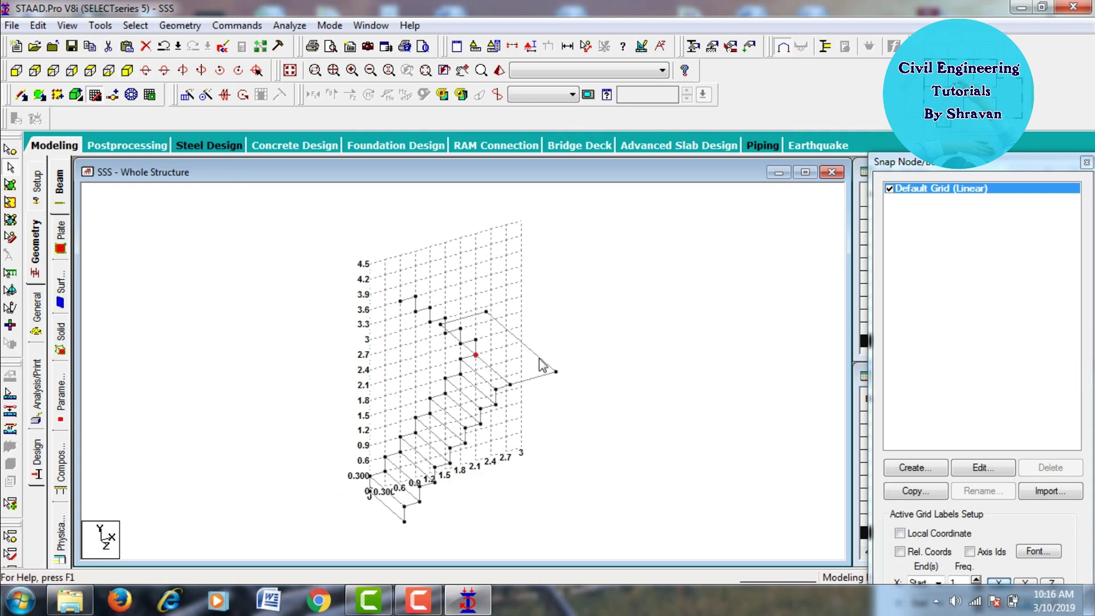
scroll(435, 313, up, 2)
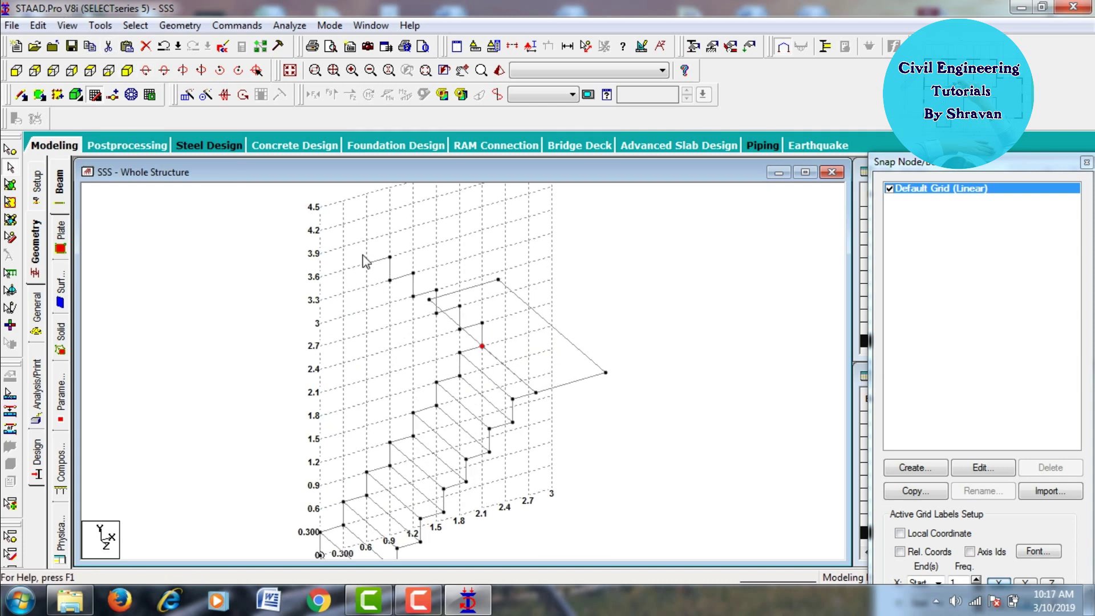
scroll(342, 242, up, 1)
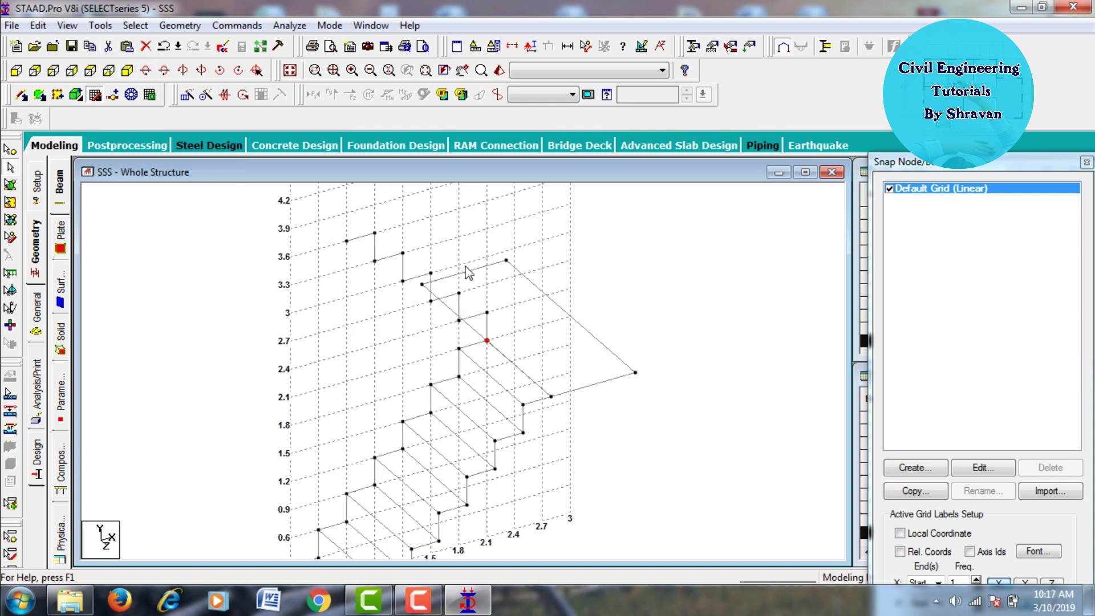
click(16, 70)
drag(346, 190, 563, 387)
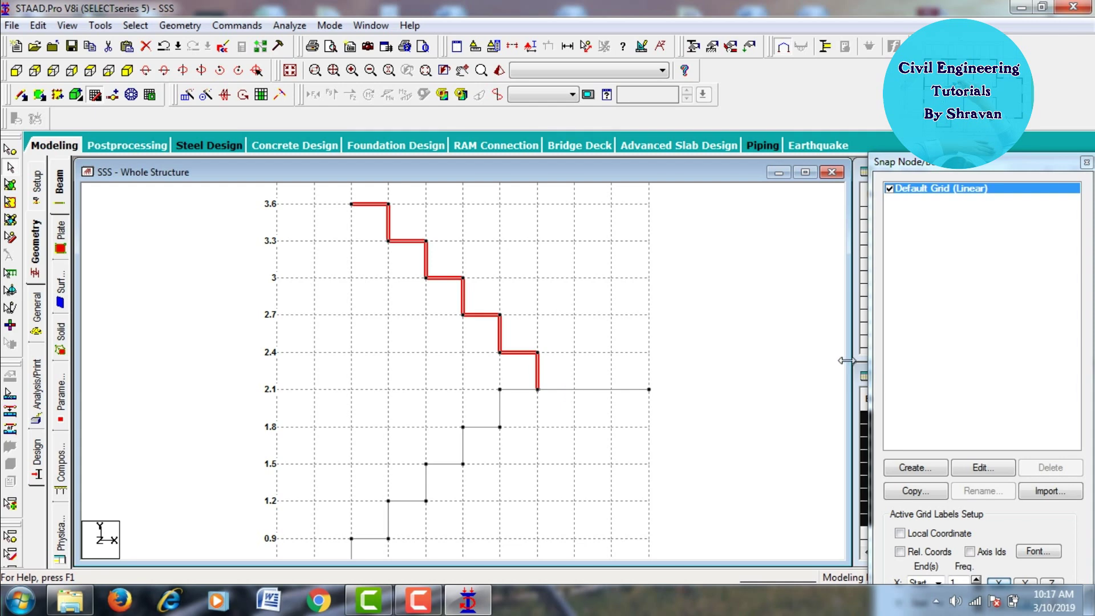
click(186, 95)
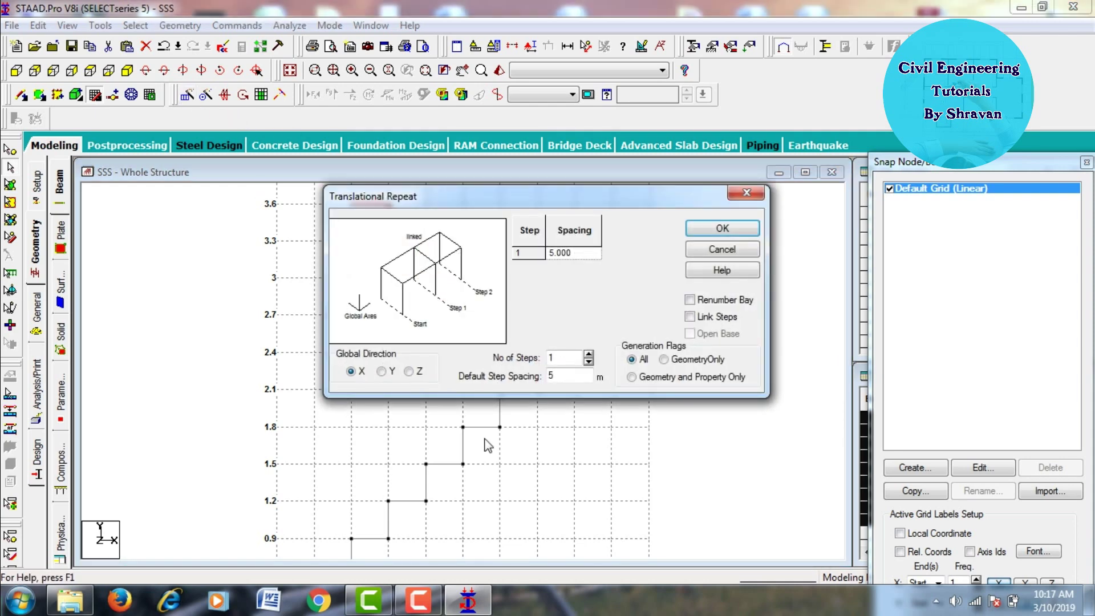
click(410, 371)
double_click(567, 376)
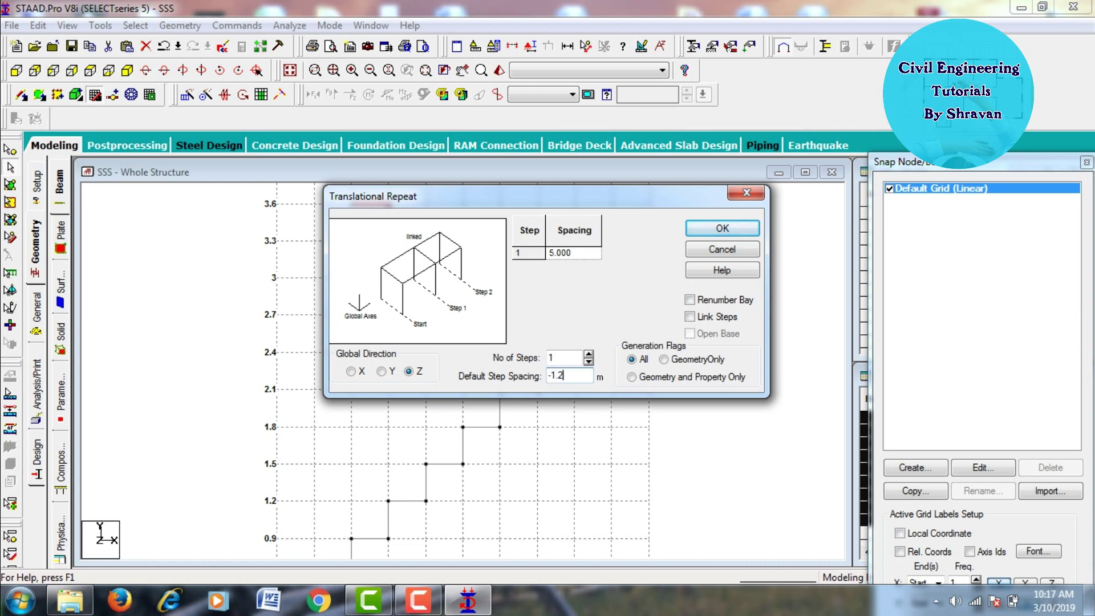
click(691, 317)
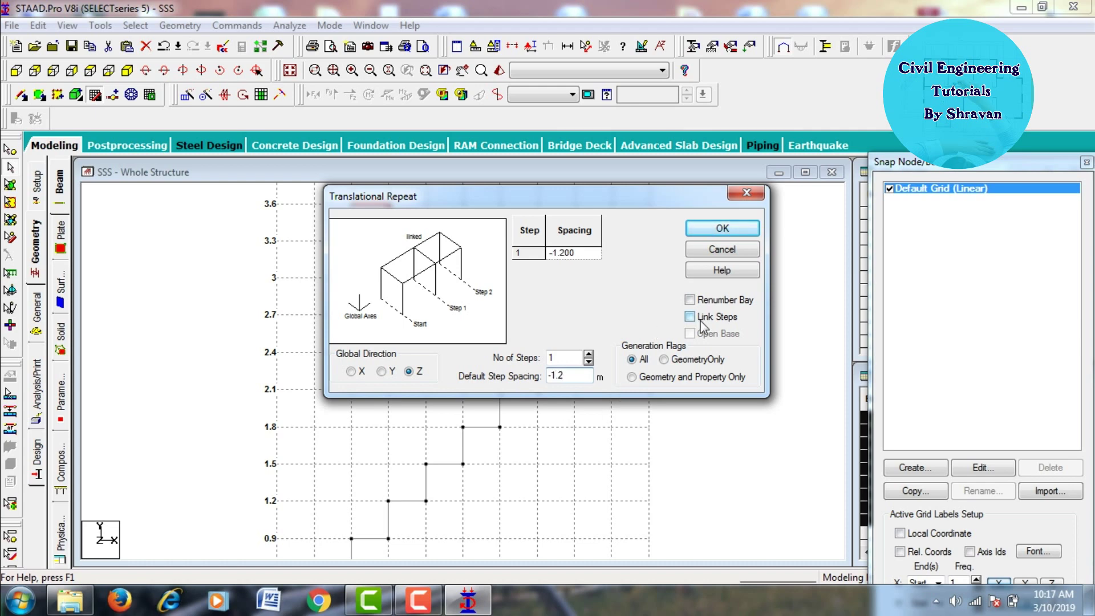
click(723, 230)
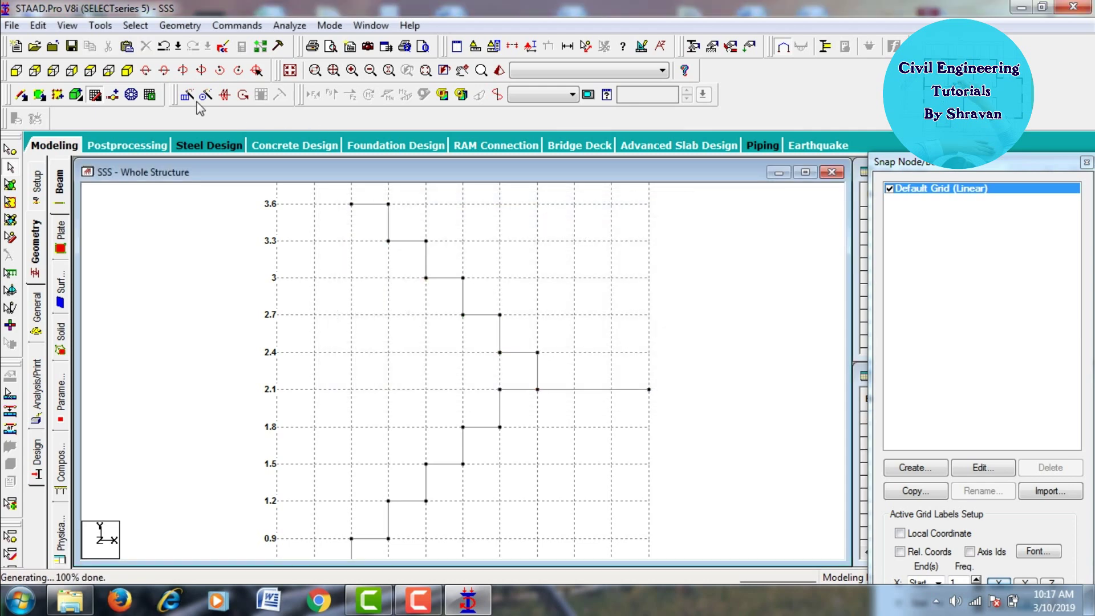
click(127, 72)
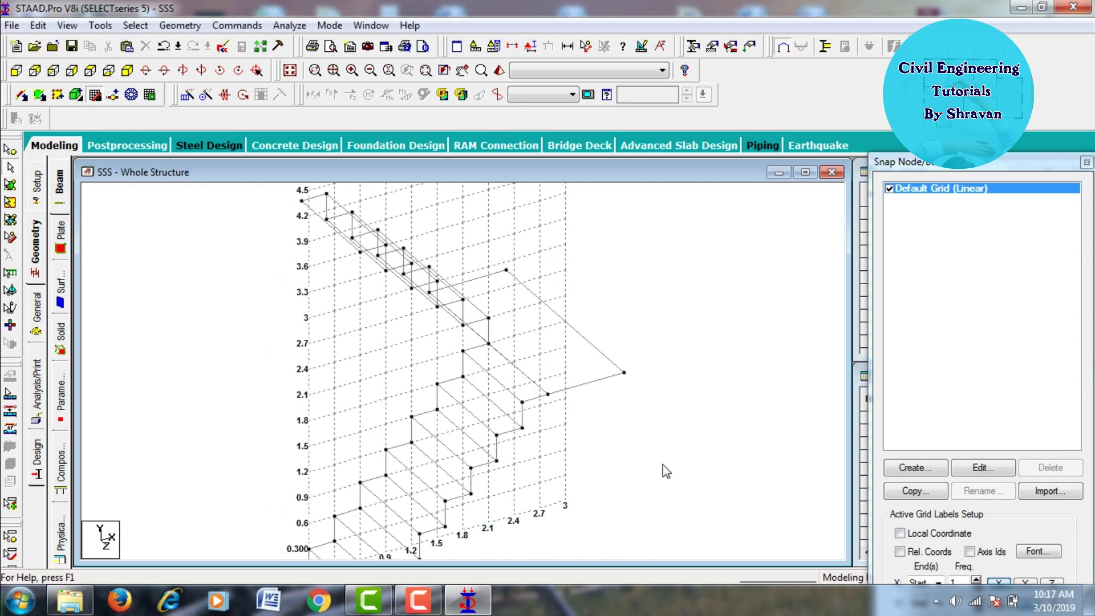
Step: Close the snap grid and limit the view to the lower flight with a window-selected section
key(Escape)
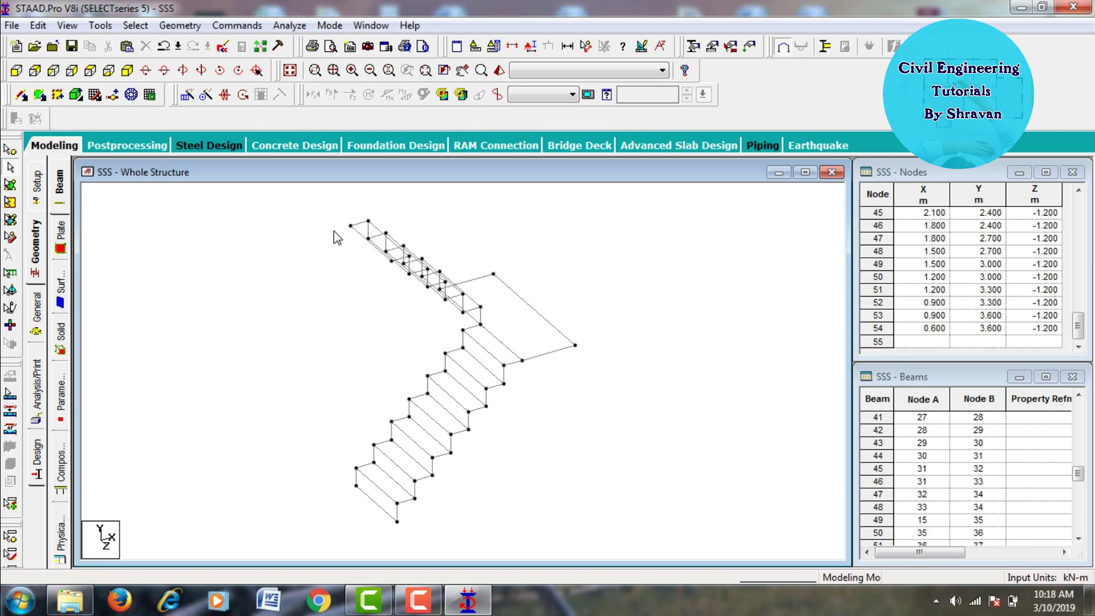
scroll(449, 393, up, 1)
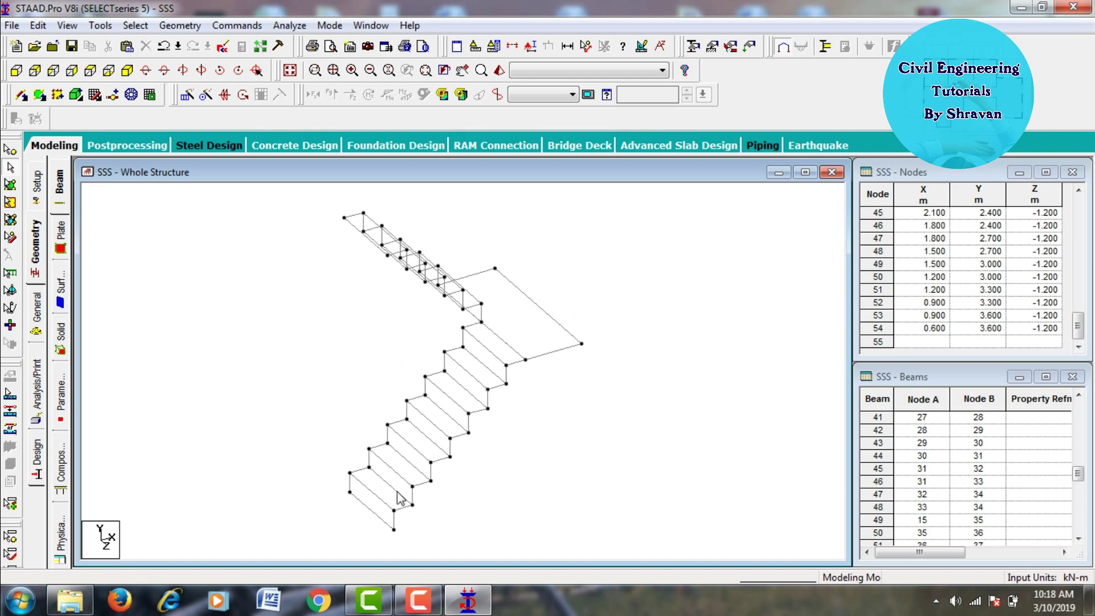
scroll(392, 542, up, 1)
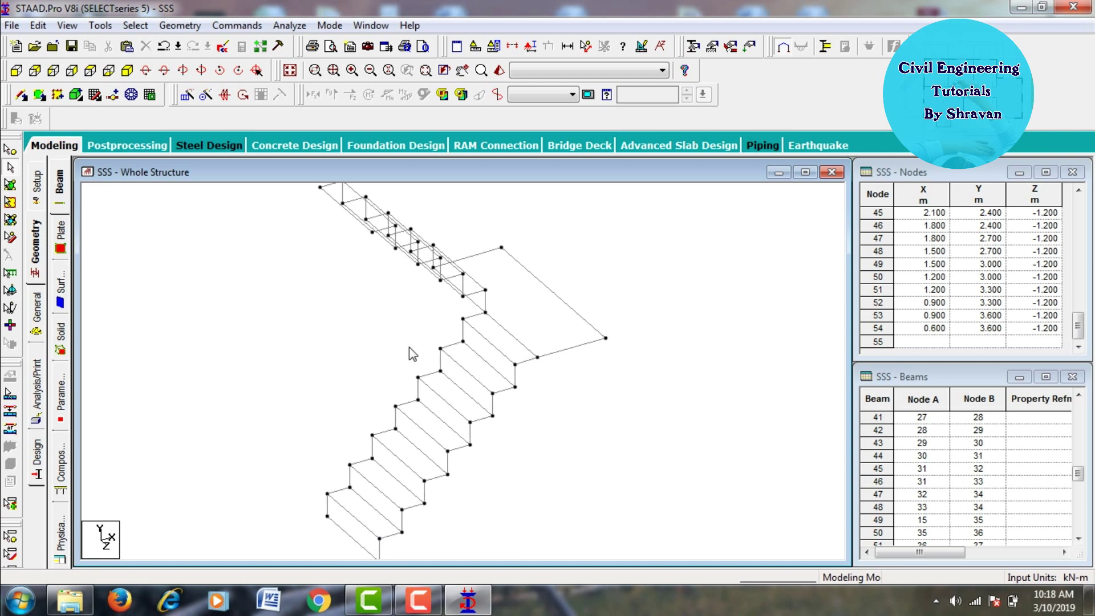
scroll(402, 500, down, 1)
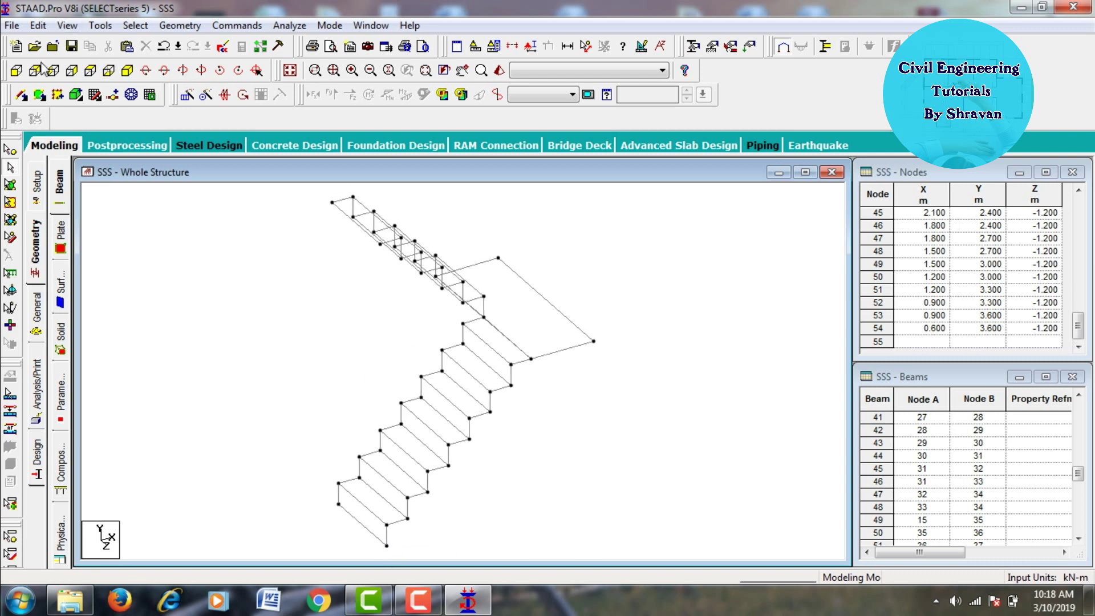
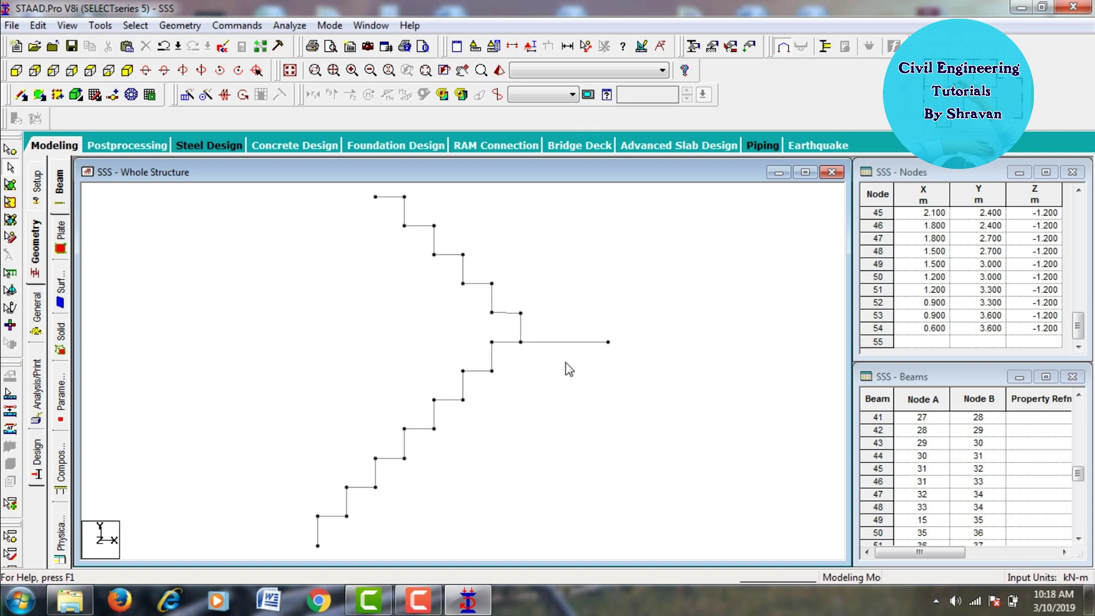
click(512, 47)
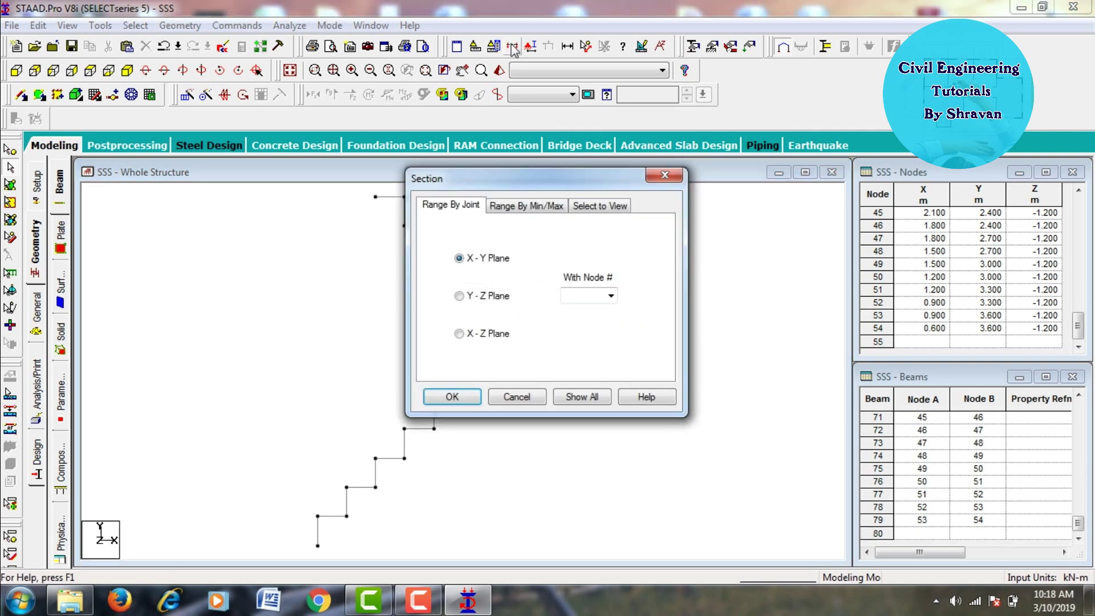
click(576, 208)
click(451, 399)
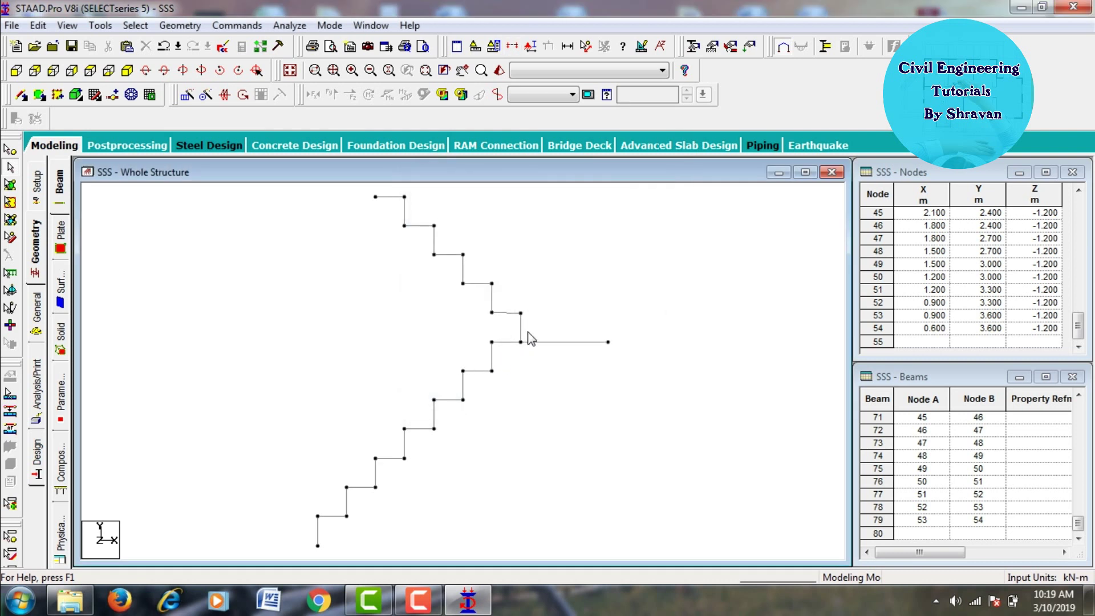
drag(469, 420, 311, 547)
click(126, 69)
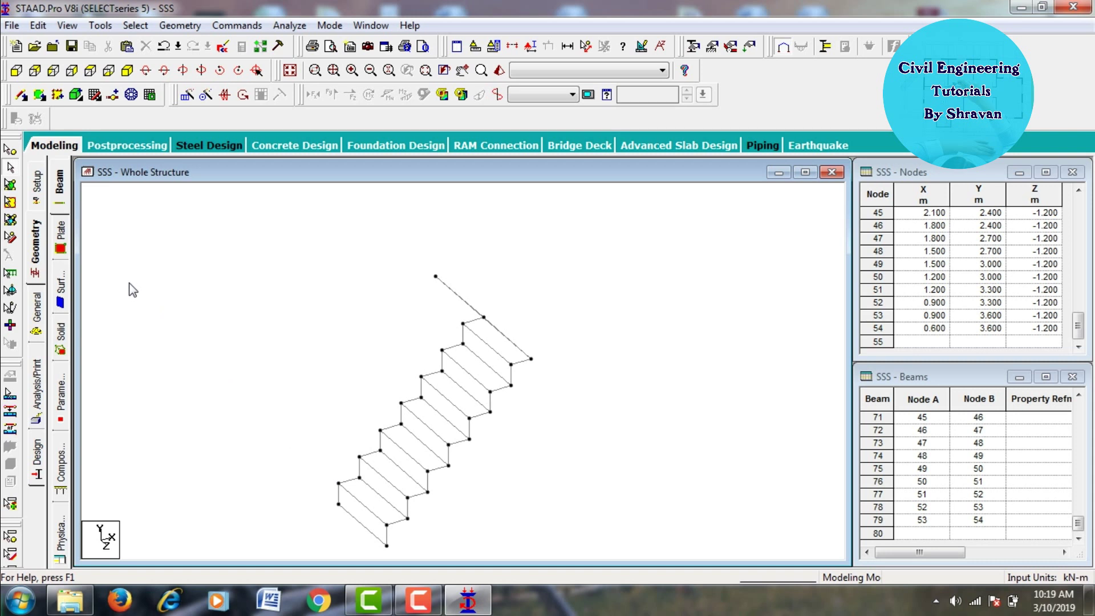
Step: Add four-noded plates to the first riser and first tread of the lower flight
click(39, 94)
click(338, 504)
click(386, 524)
click(387, 545)
click(342, 484)
click(338, 484)
click(360, 477)
click(408, 518)
click(386, 524)
Step: Add four-noded plates to the second riser and second tread of the lower flight
click(359, 477)
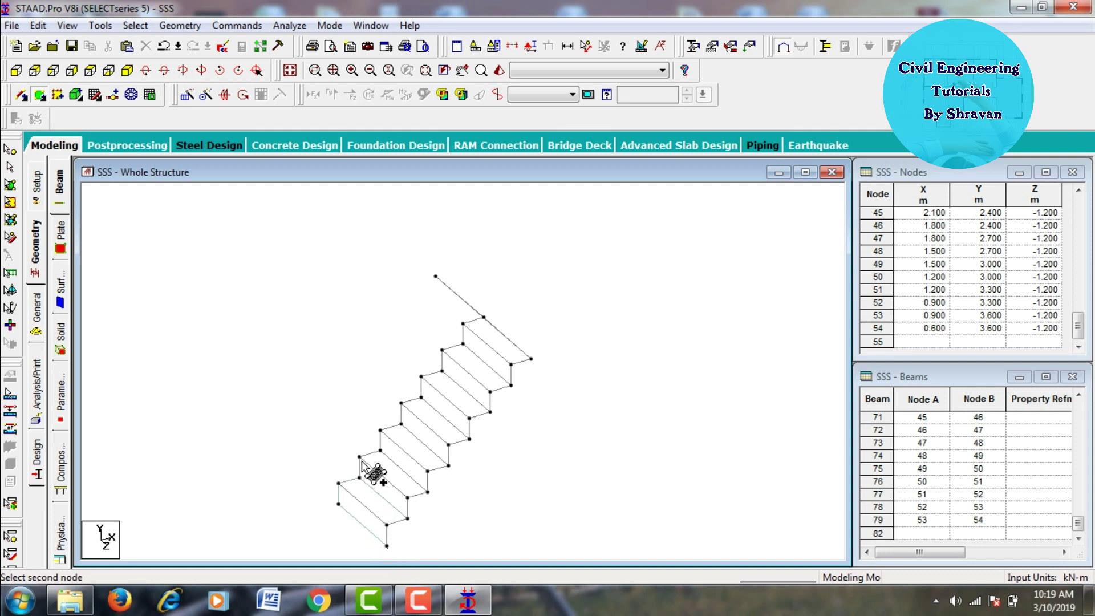
click(359, 456)
click(408, 498)
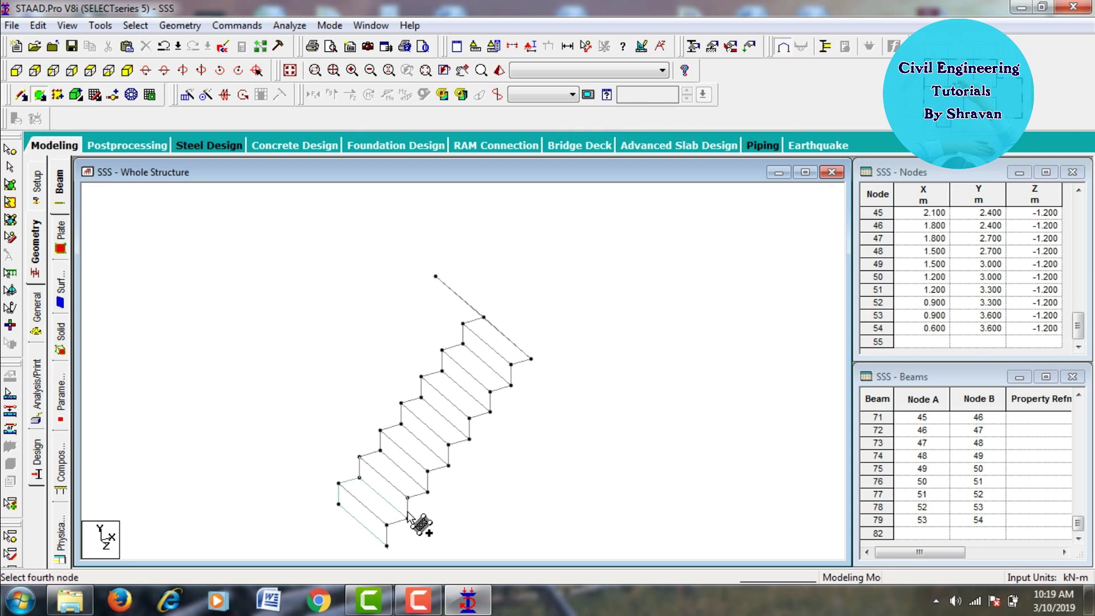
click(408, 518)
click(407, 498)
click(427, 491)
click(380, 451)
click(359, 457)
Step: Add four-noded plates to the risers and treads of the lower flight's third and fourth steps
click(380, 450)
click(401, 403)
click(421, 397)
click(469, 439)
click(448, 444)
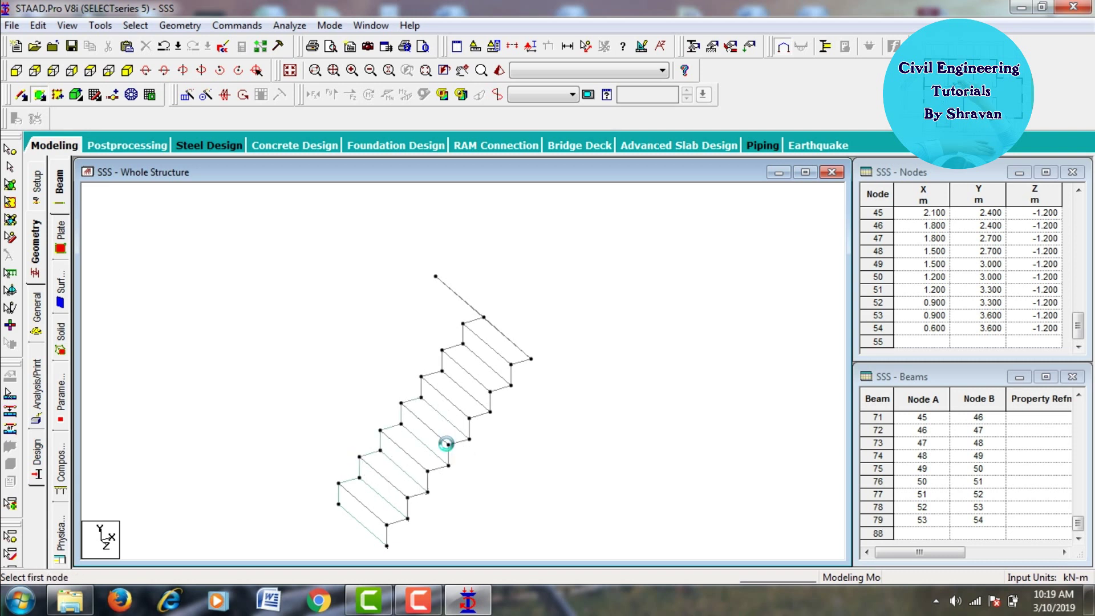
Step: Add four-noded plates to the risers and treads of the lower flight's fifth and sixth steps
click(421, 377)
click(420, 396)
click(469, 418)
click(469, 439)
click(442, 350)
click(463, 344)
click(511, 385)
click(490, 392)
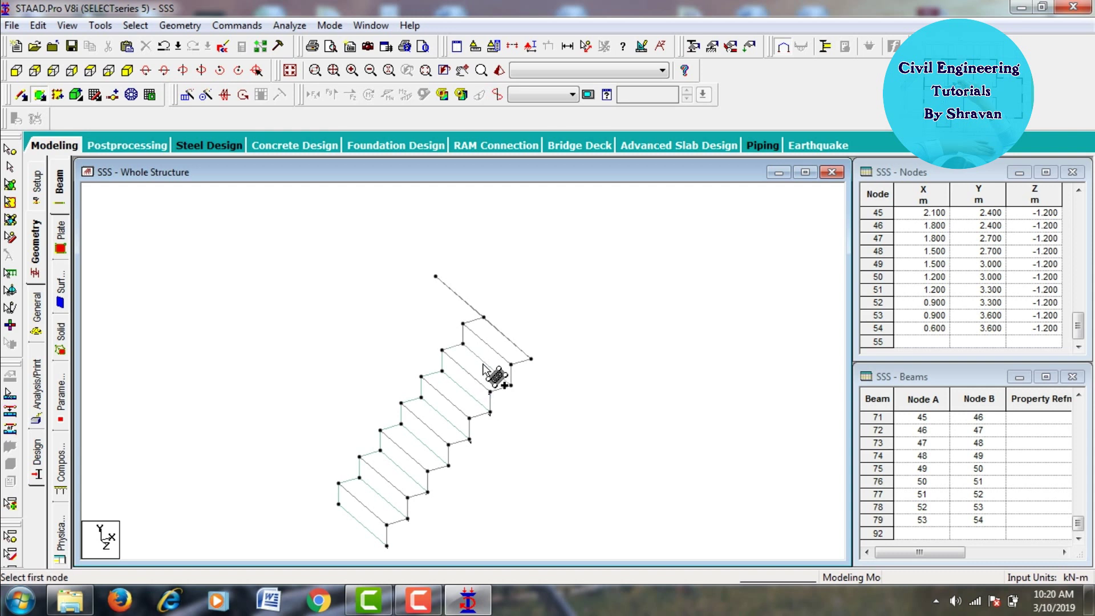
Step: Add four-noded plates to the top riser and top tread of the lower flight
click(463, 324)
click(531, 358)
click(511, 364)
click(462, 323)
click(484, 317)
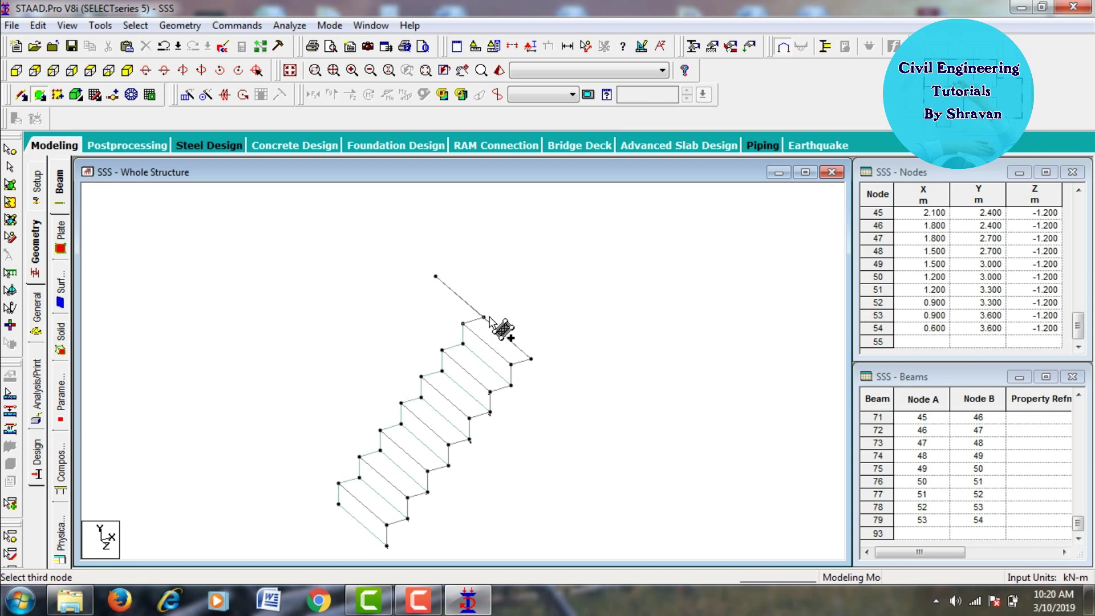
click(531, 359)
click(511, 364)
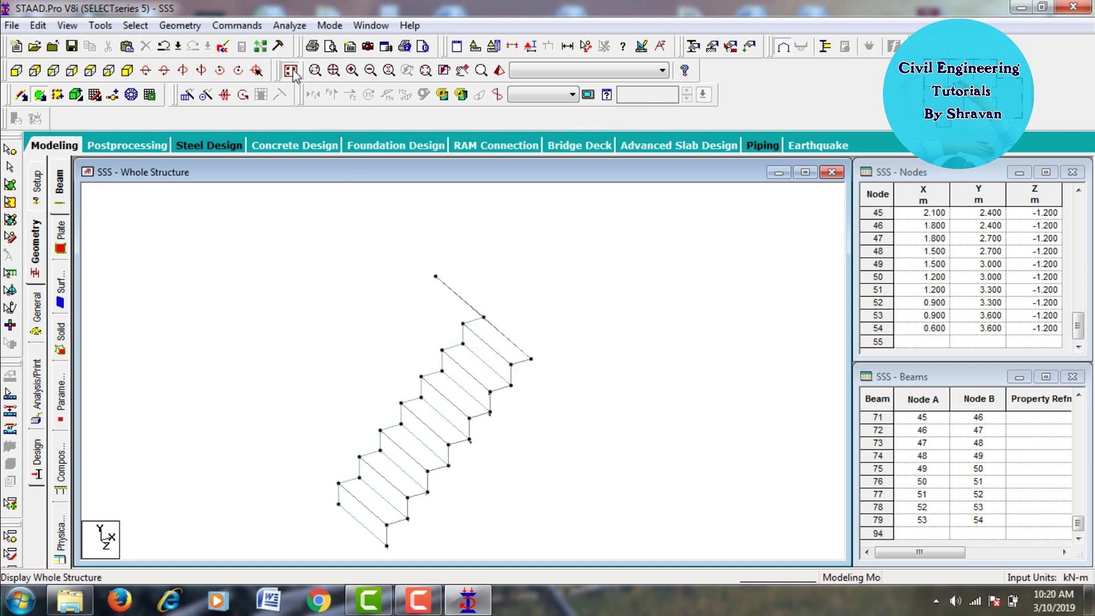
Step: Display the whole structure again and rotate it so the upper flight's steps are clearly separated
click(314, 71)
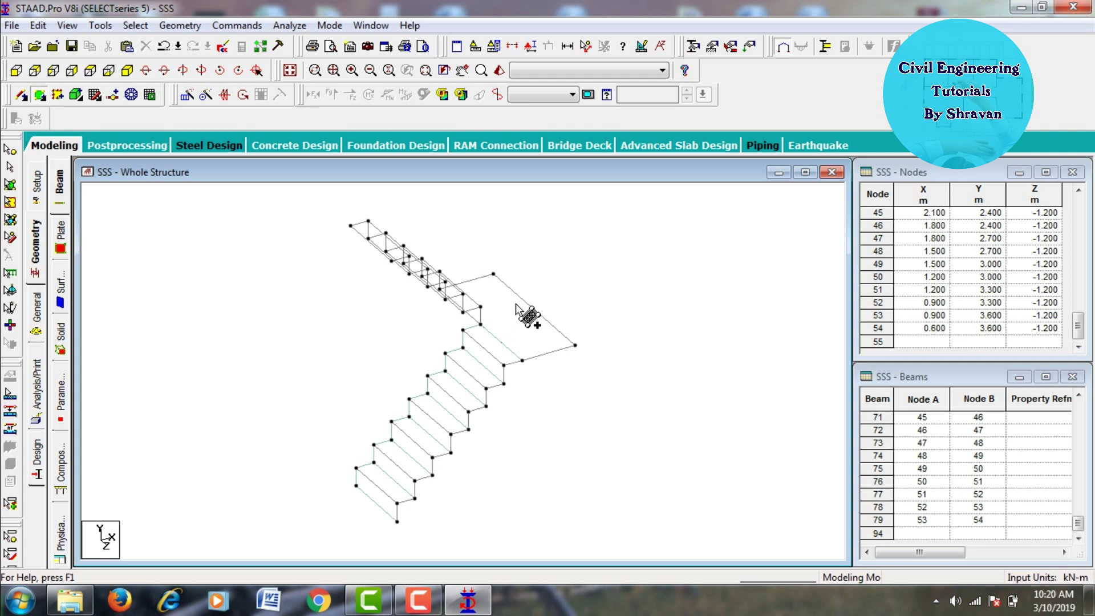
key(Left)
key(Left)
key(Left)
key(Left)
key(Left)
key(Left)
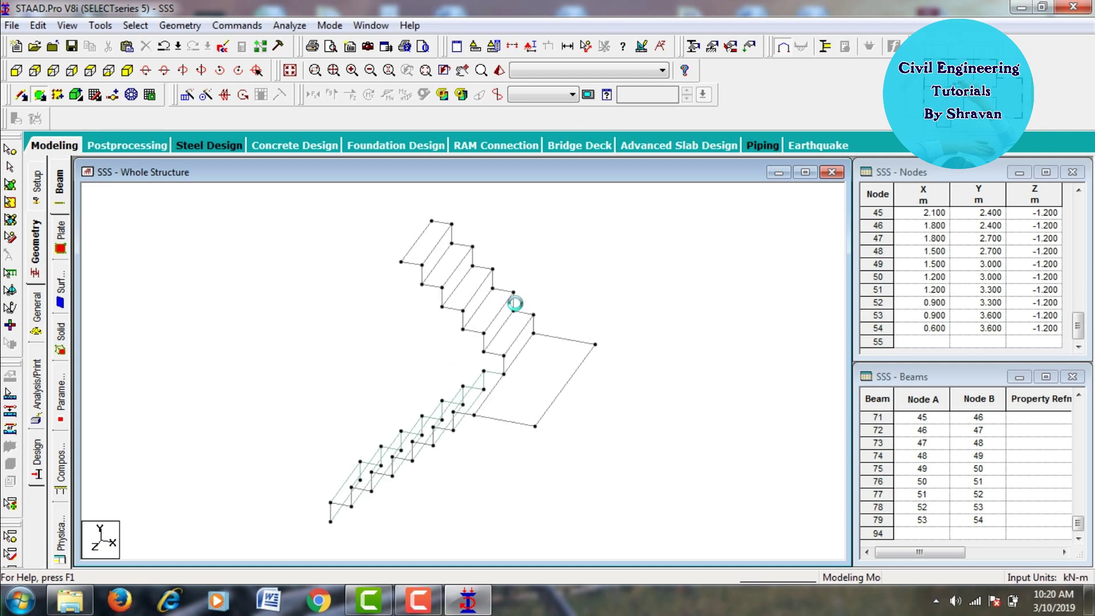
Step: Add a four-noded plate over the landing between its four corner nodes
click(473, 415)
click(535, 426)
click(595, 344)
click(534, 333)
Step: Add four-noded plates to the first riser and first tread of the upper flight, starting from the landing
click(504, 358)
click(533, 333)
click(533, 314)
click(536, 333)
click(515, 311)
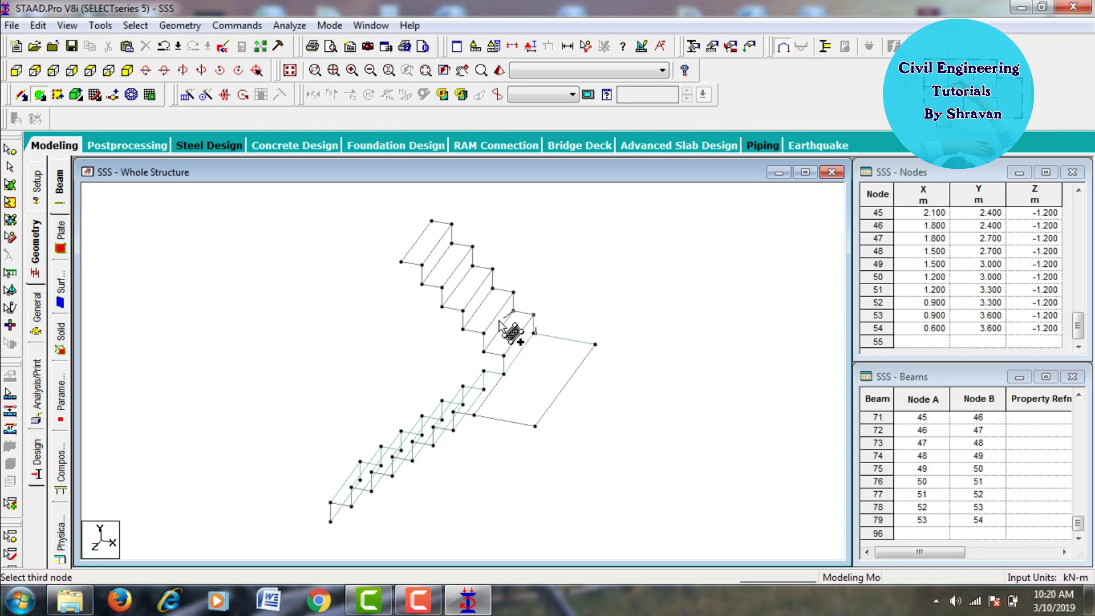
click(504, 357)
click(483, 352)
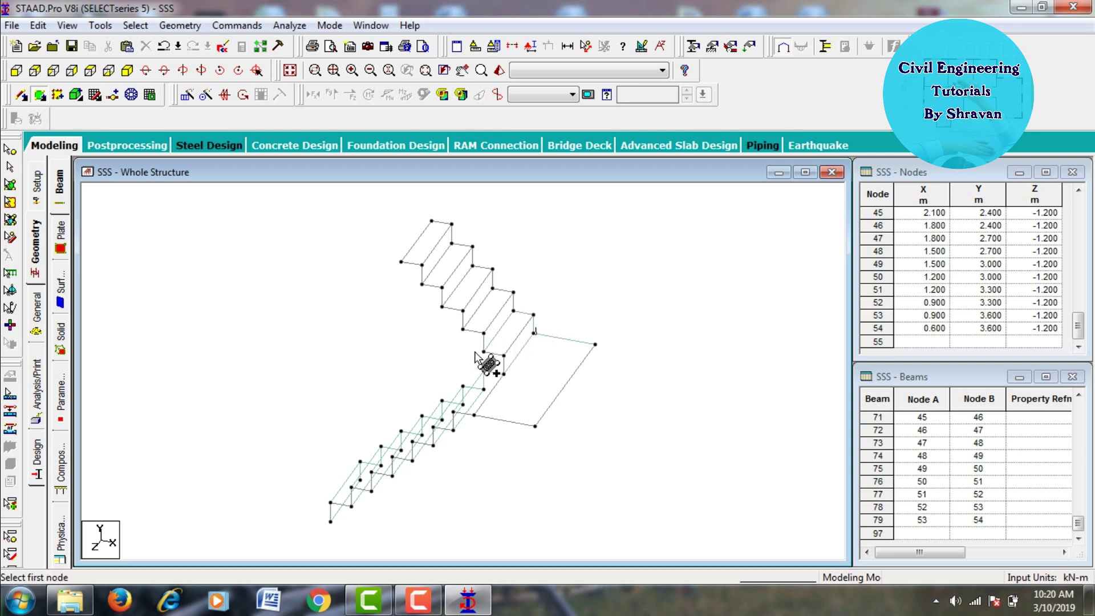
Step: Add four-noded plates to the riser and tread of the upper flight's second step
click(484, 352)
click(484, 333)
click(514, 293)
click(515, 312)
click(512, 292)
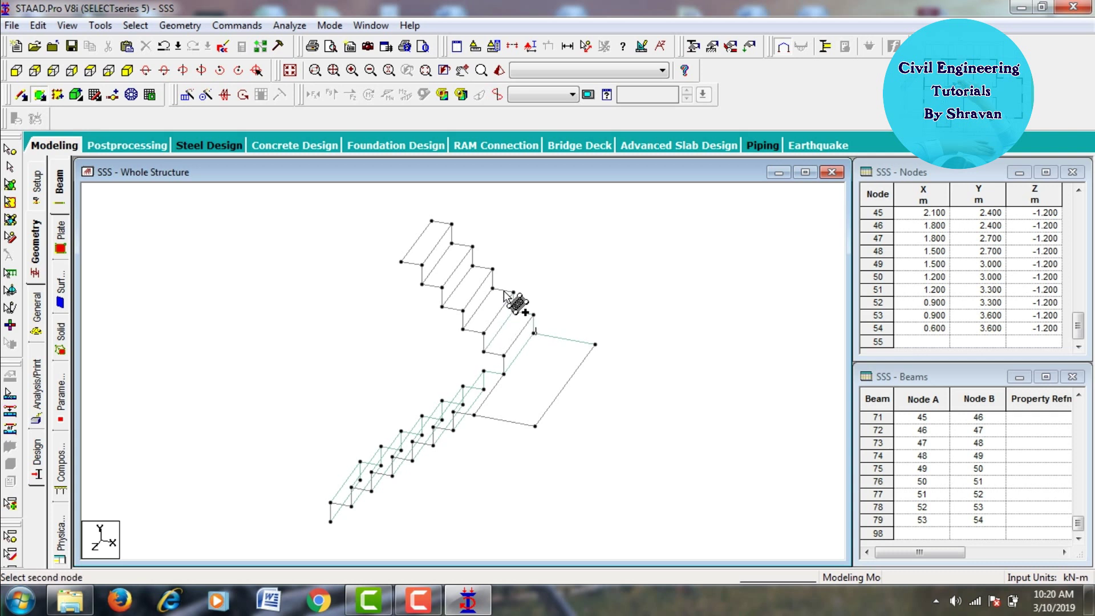
click(493, 288)
click(463, 329)
click(483, 333)
Step: Add four-noded plates to the riser and tread of the upper flight's third step
click(462, 329)
click(463, 309)
click(493, 268)
click(493, 288)
click(473, 267)
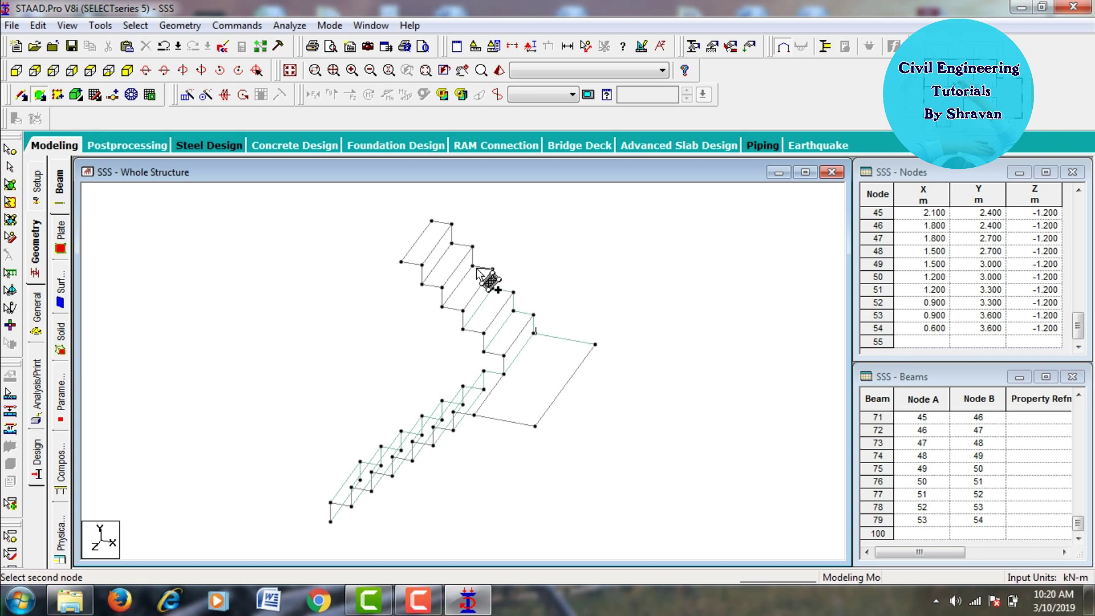
click(442, 307)
click(462, 310)
Step: Add four-noded plates to the riser and tread of the upper flight's fourth step
click(442, 307)
click(442, 287)
click(472, 245)
click(473, 265)
click(472, 246)
click(442, 286)
click(422, 283)
click(452, 243)
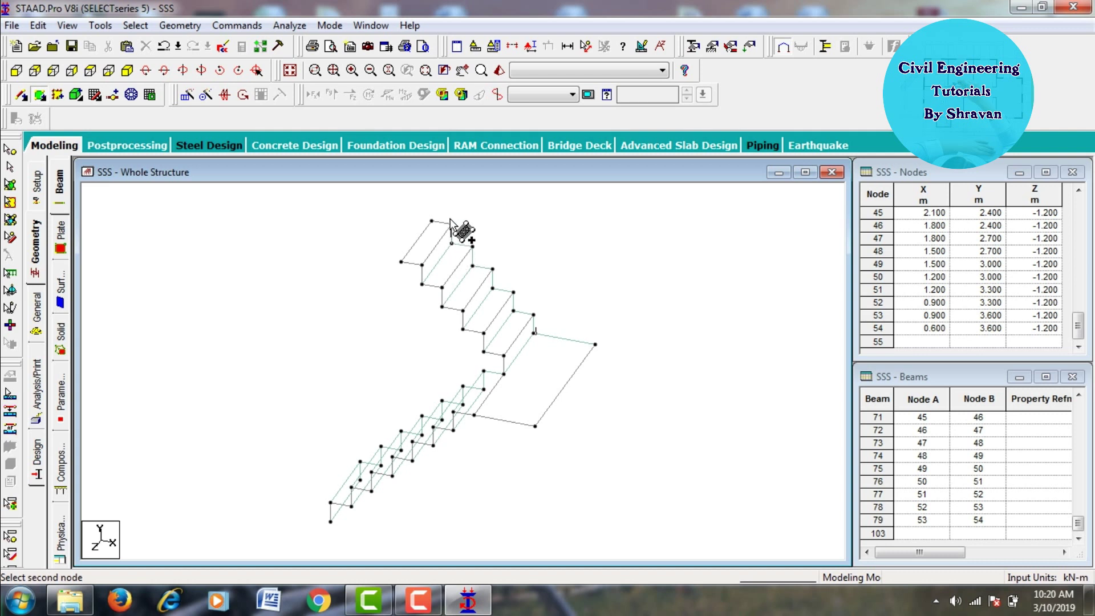
Step: Add four-noded plates to the top riser and top tread of the upper flight, and end plate creation
click(451, 224)
click(423, 265)
click(423, 284)
click(401, 261)
click(422, 265)
click(452, 223)
click(431, 220)
key(Escape)
Step: Show the staircase in a maximized 3D rendered view and examine its plates from several directions
middle_drag(379, 465, 581, 445)
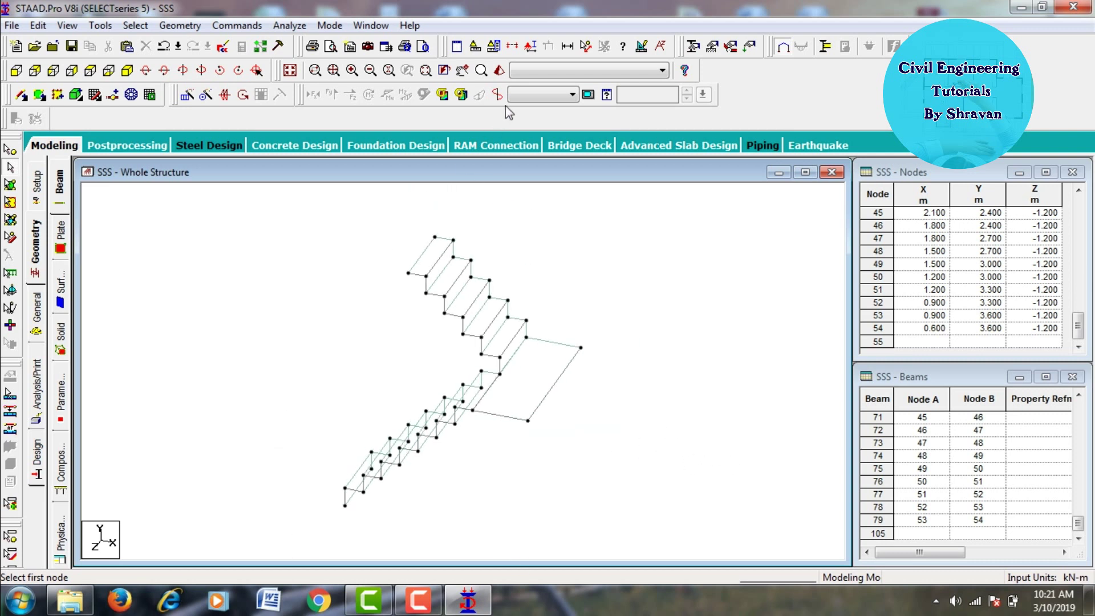
click(500, 72)
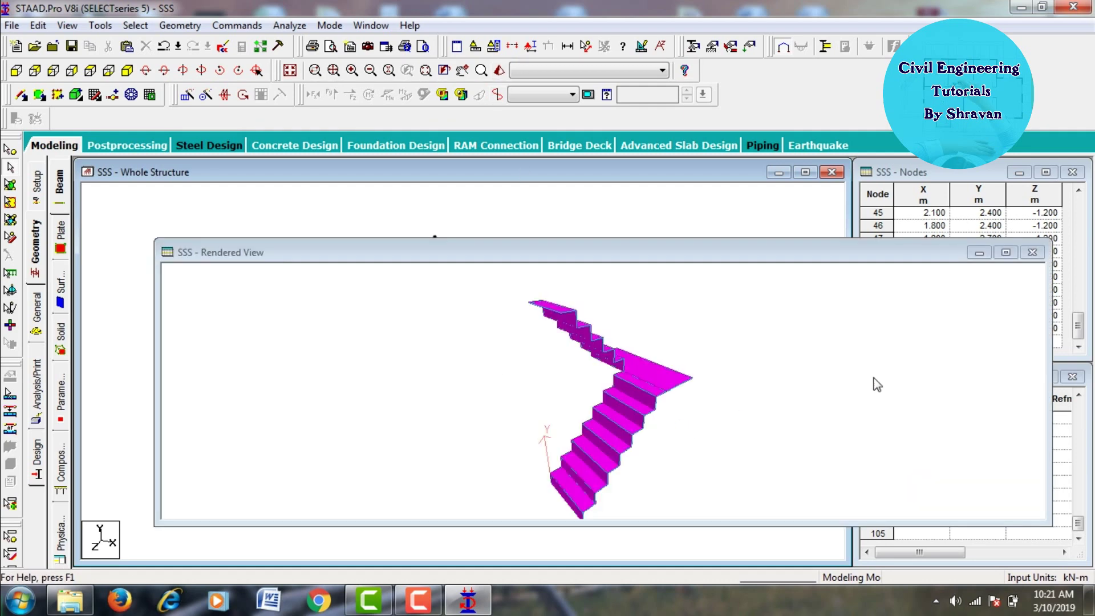
click(1005, 252)
middle_drag(570, 468, 751, 394)
middle_drag(496, 305, 799, 317)
middle_drag(562, 434, 771, 422)
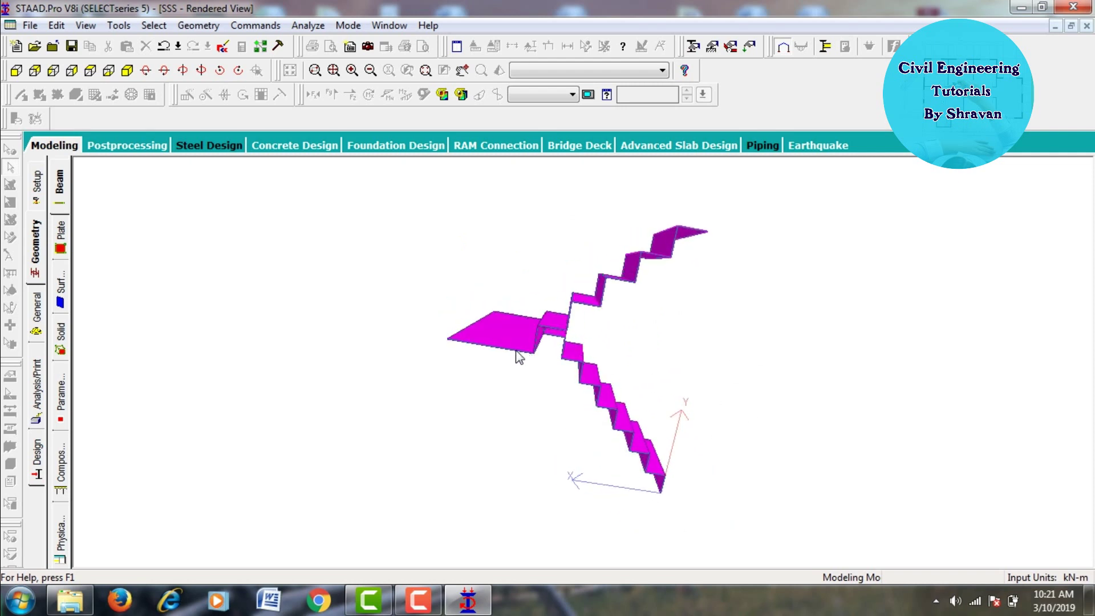
Step: Save the modified structure and inspect the landing and both flights of the rendering from other angles
click(533, 334)
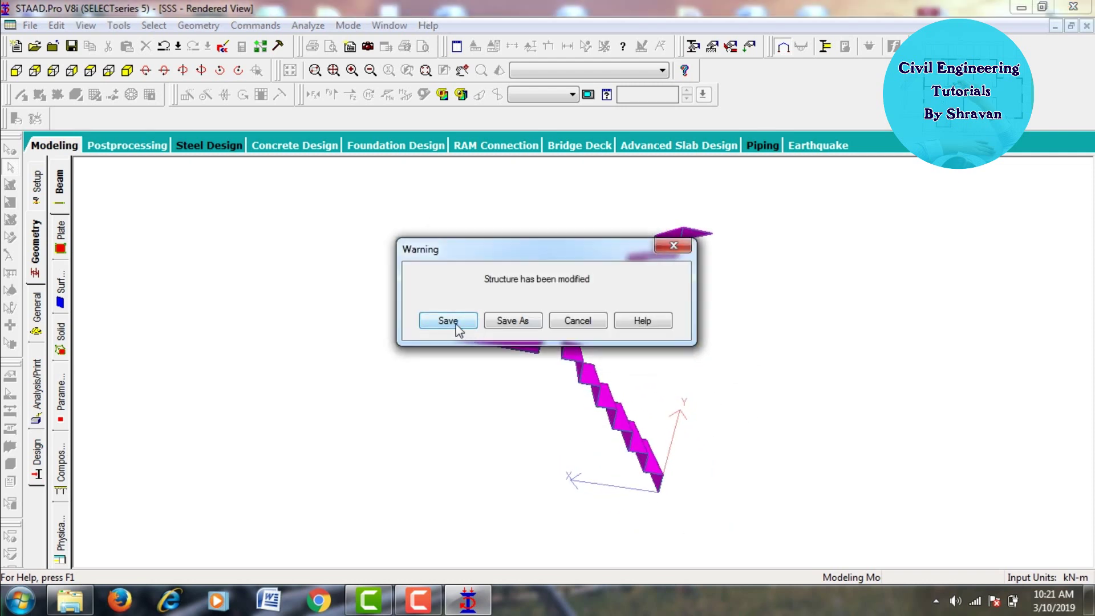
click(456, 325)
middle_drag(479, 261, 431, 290)
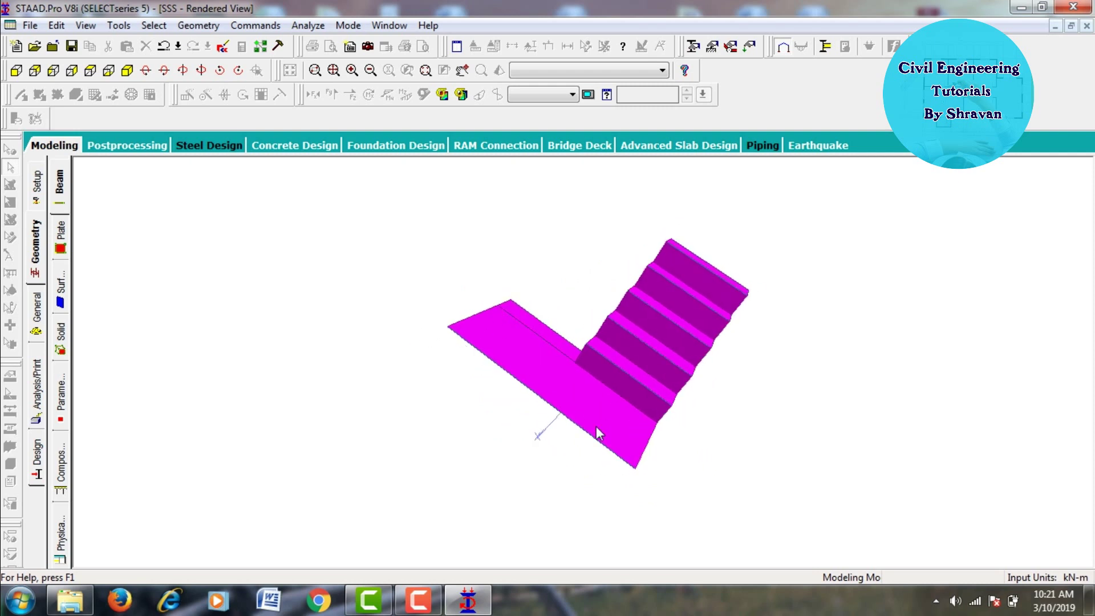
middle_drag(654, 450, 308, 340)
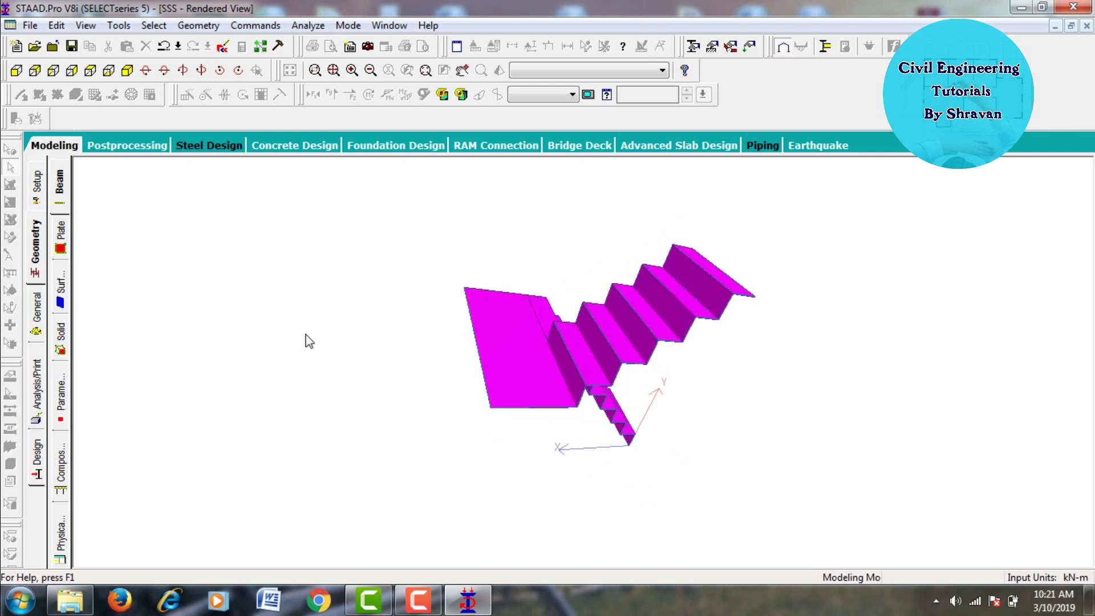
Step: Define a concrete plate element thickness of 0.12 m at all four nodes
click(49, 149)
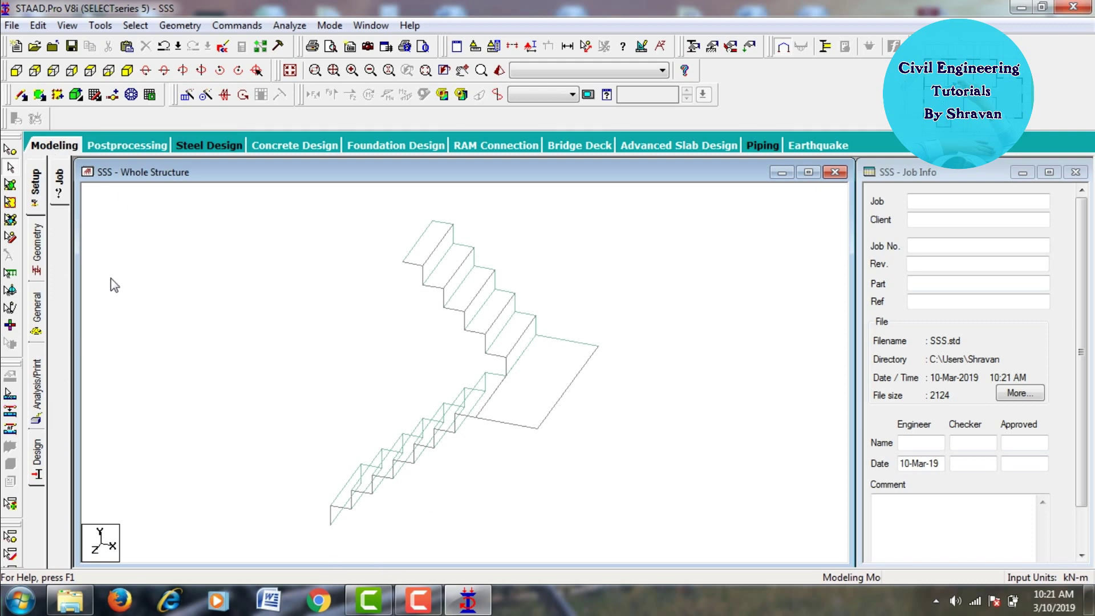
click(38, 314)
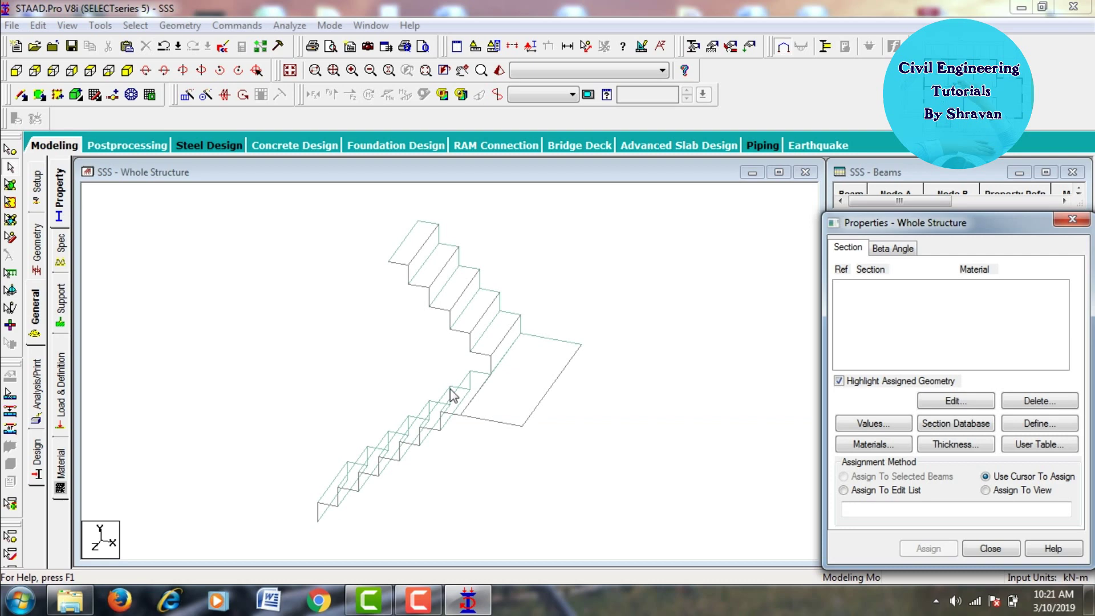
click(954, 444)
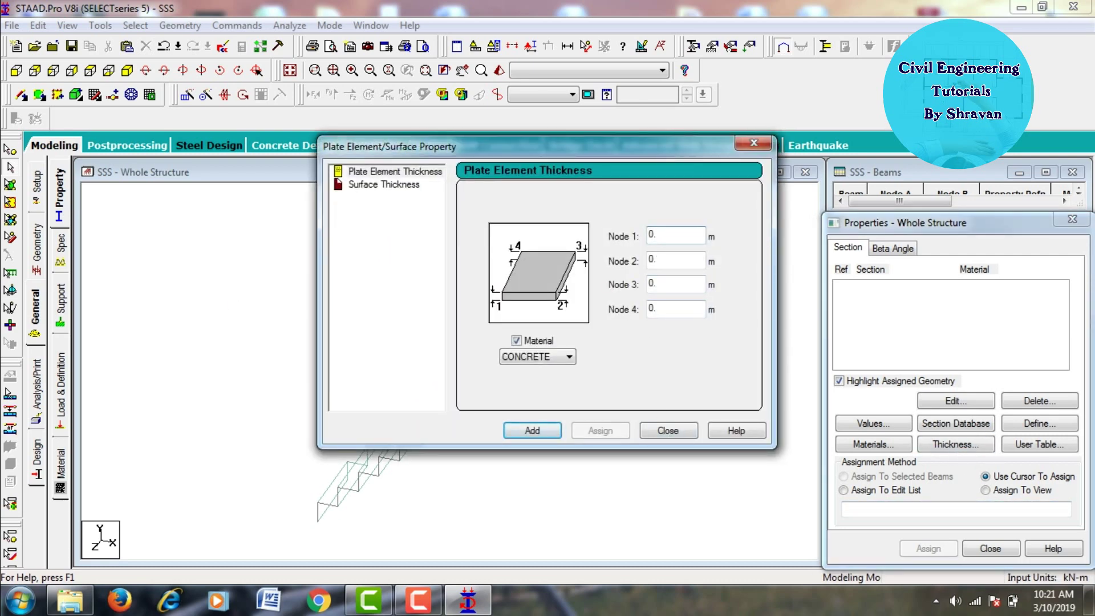
text(12)
key(Return)
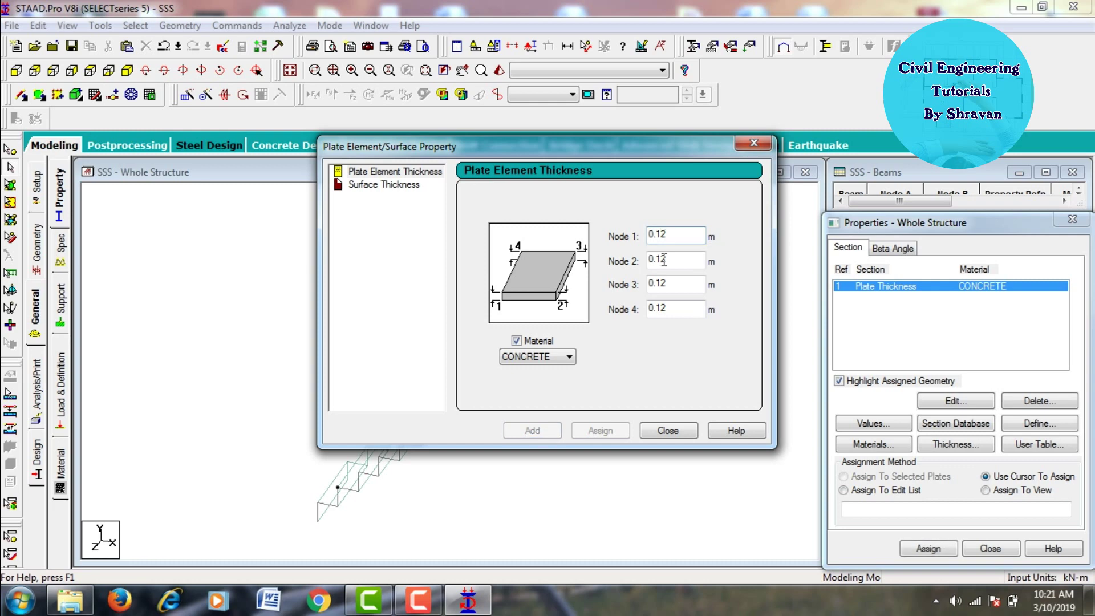
click(667, 430)
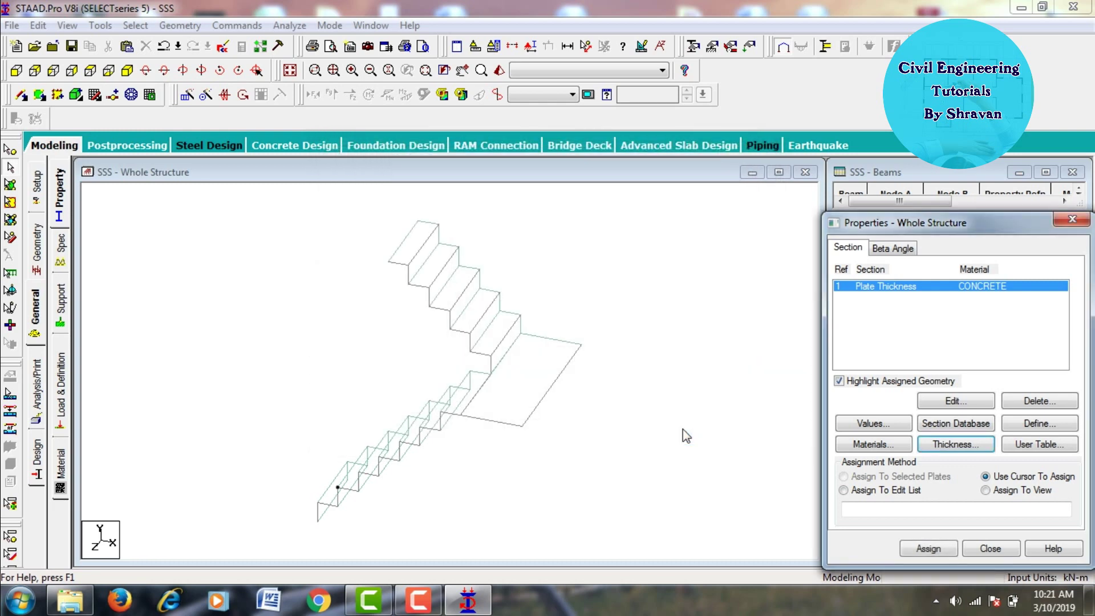
Step: Define a rectangular concrete section with YD 0.05 m and ZD 0.05 m
click(1013, 424)
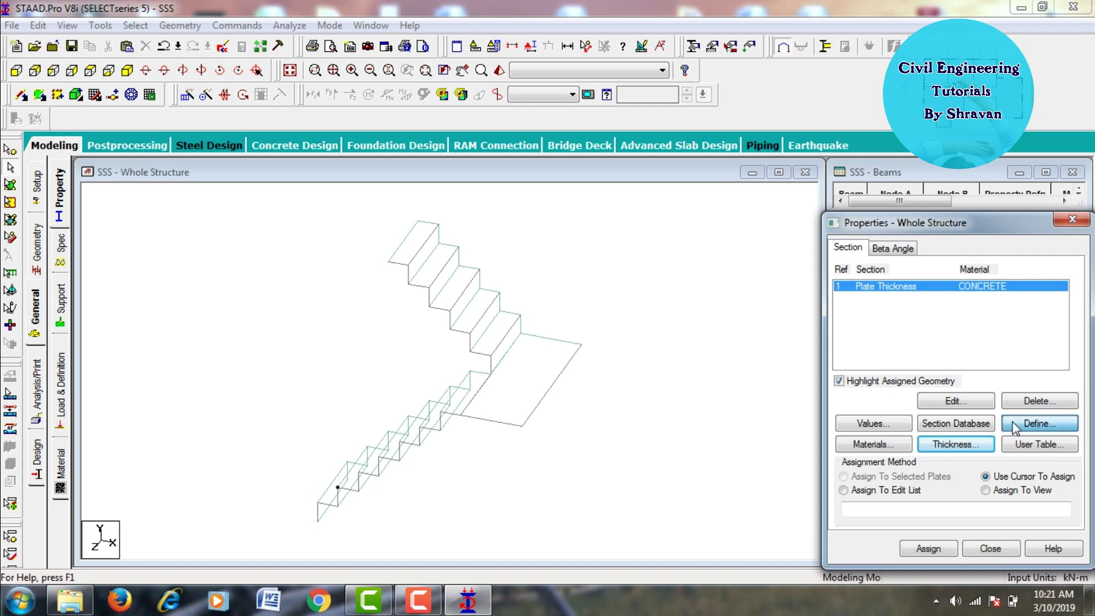
click(317, 173)
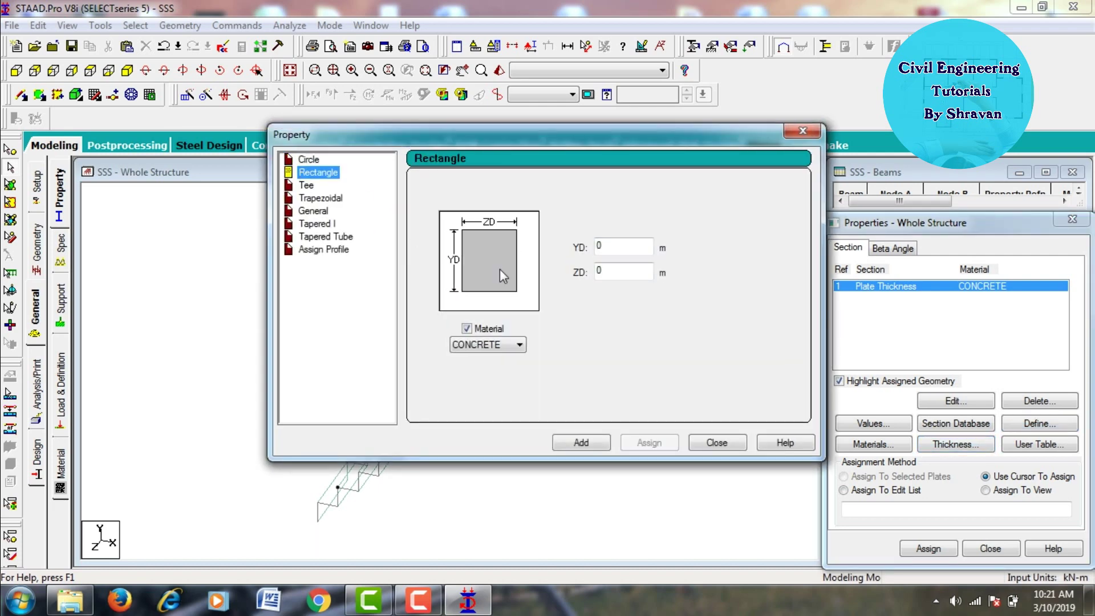
click(616, 252)
text(.)
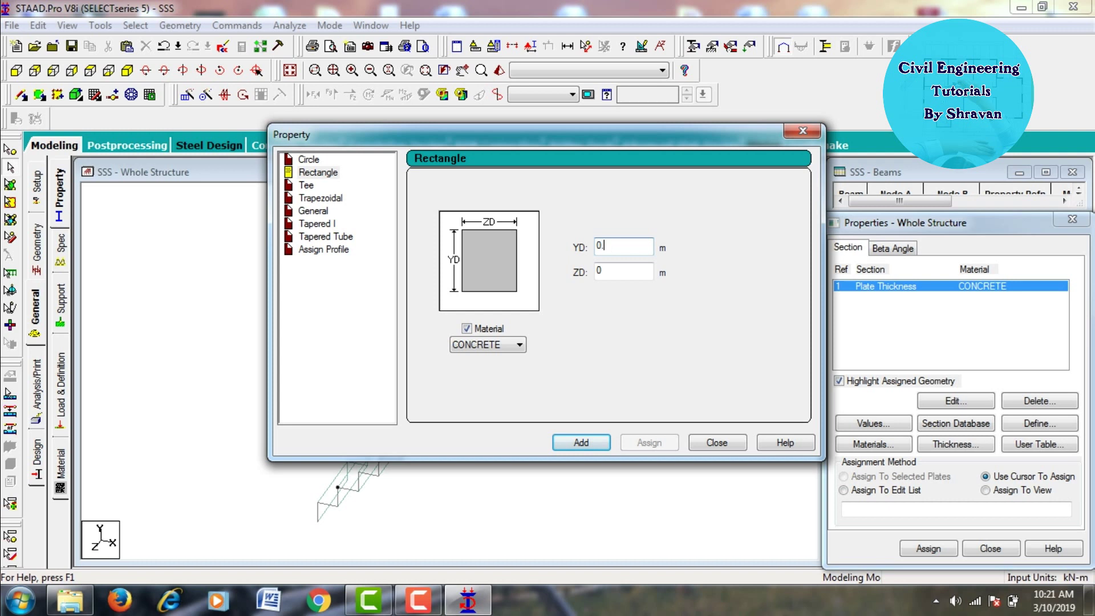
text(05)
key(Tab)
click(581, 443)
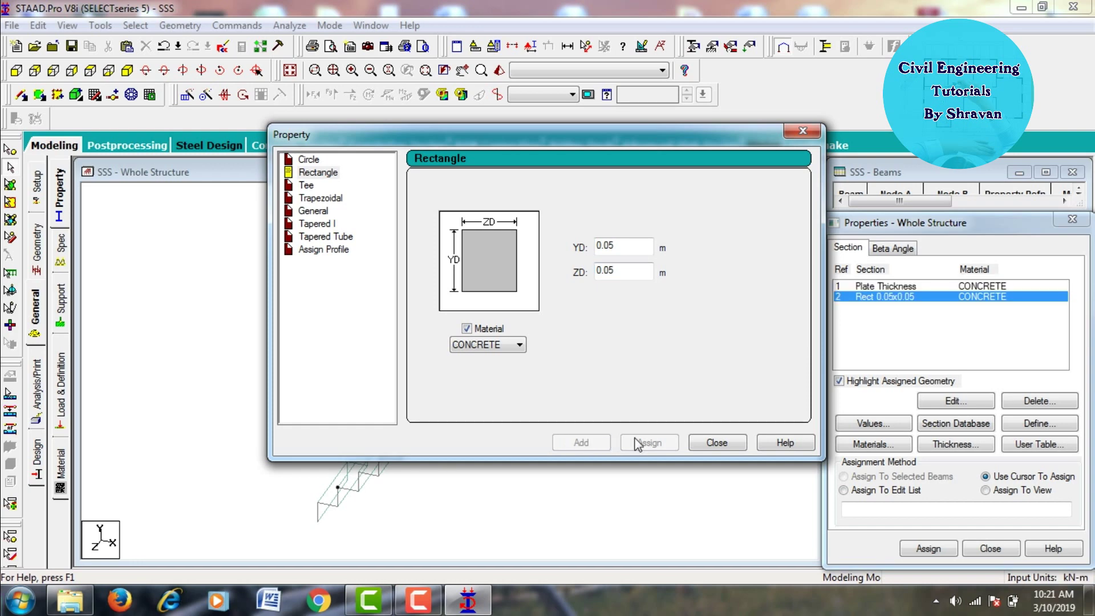
click(717, 443)
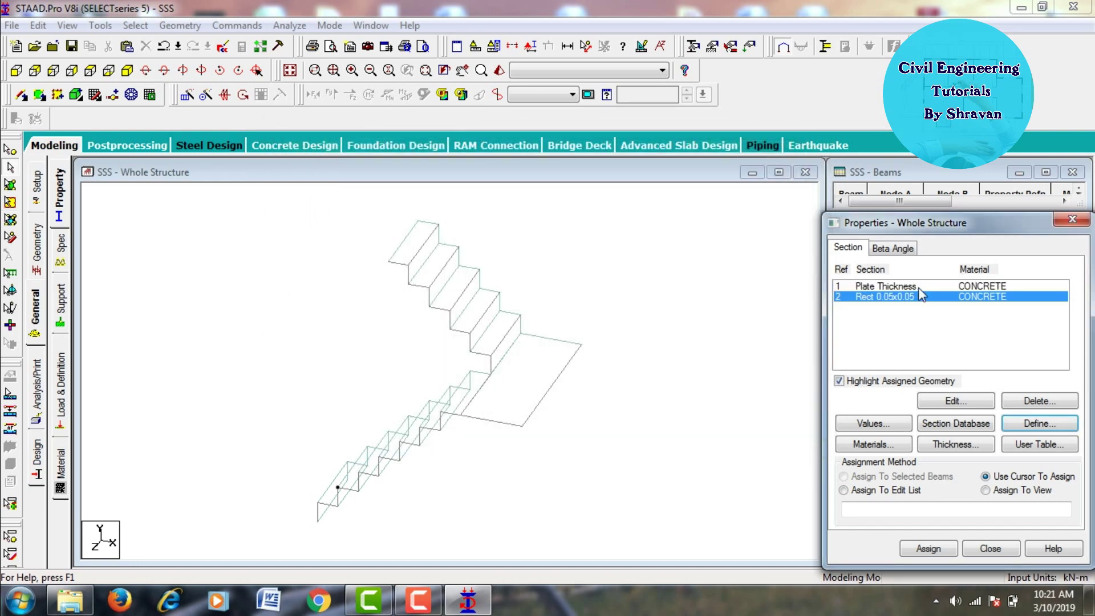
Step: Assign the plate thickness to all plates and the Rect 0.05x0.05 section to all beams in the view
click(890, 289)
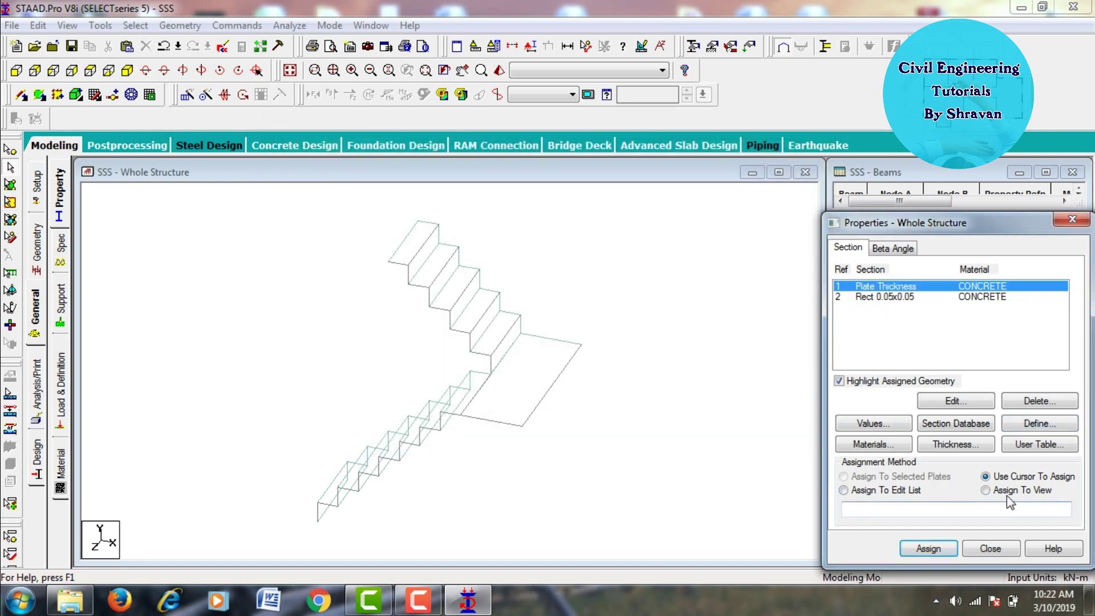
click(928, 548)
click(970, 434)
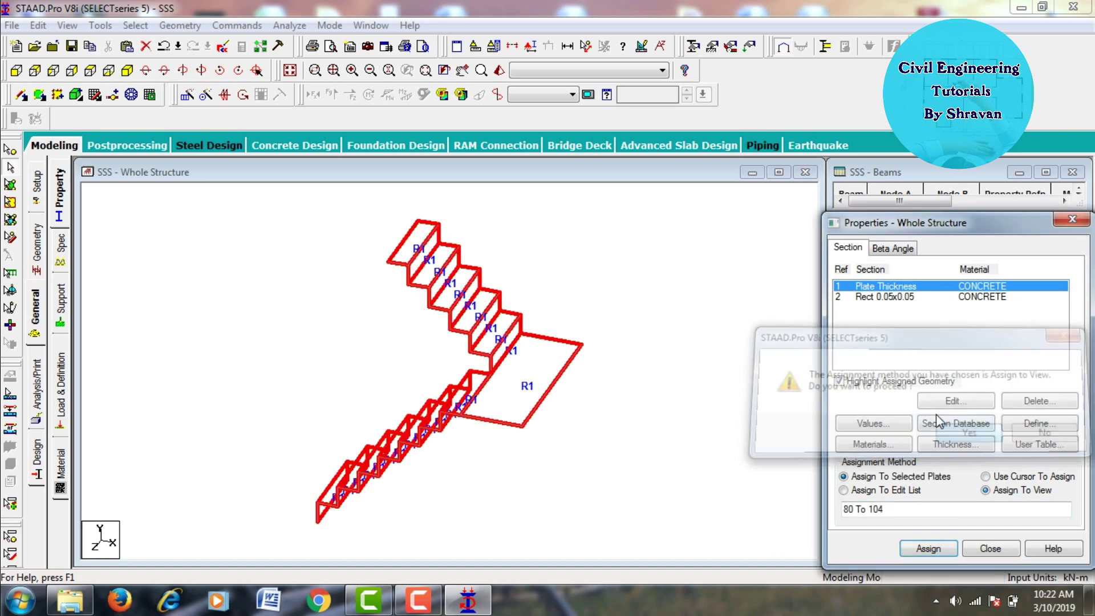
click(905, 297)
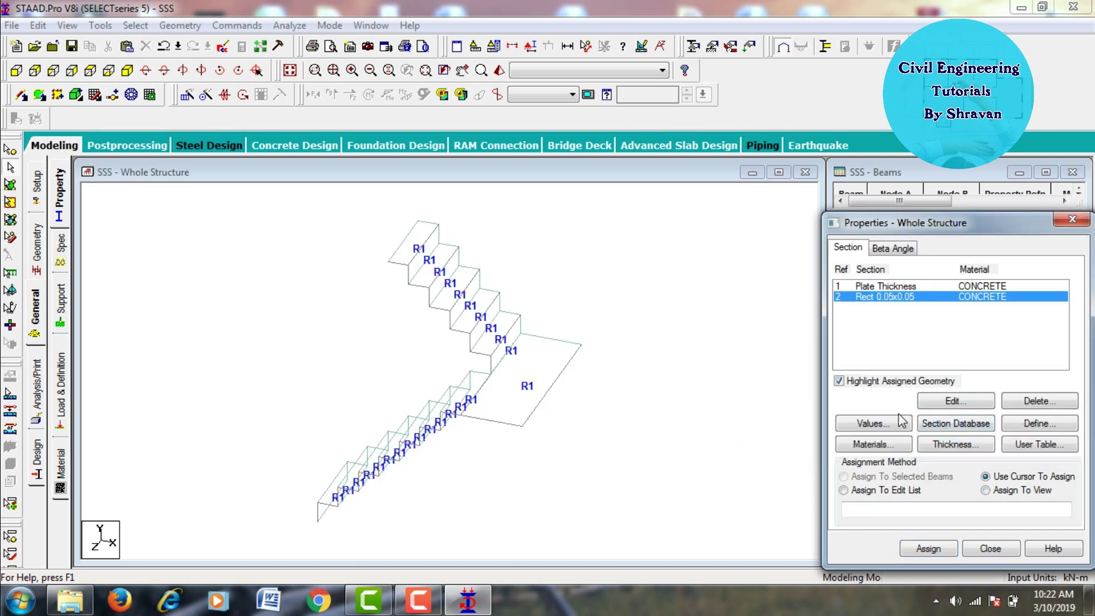
click(928, 548)
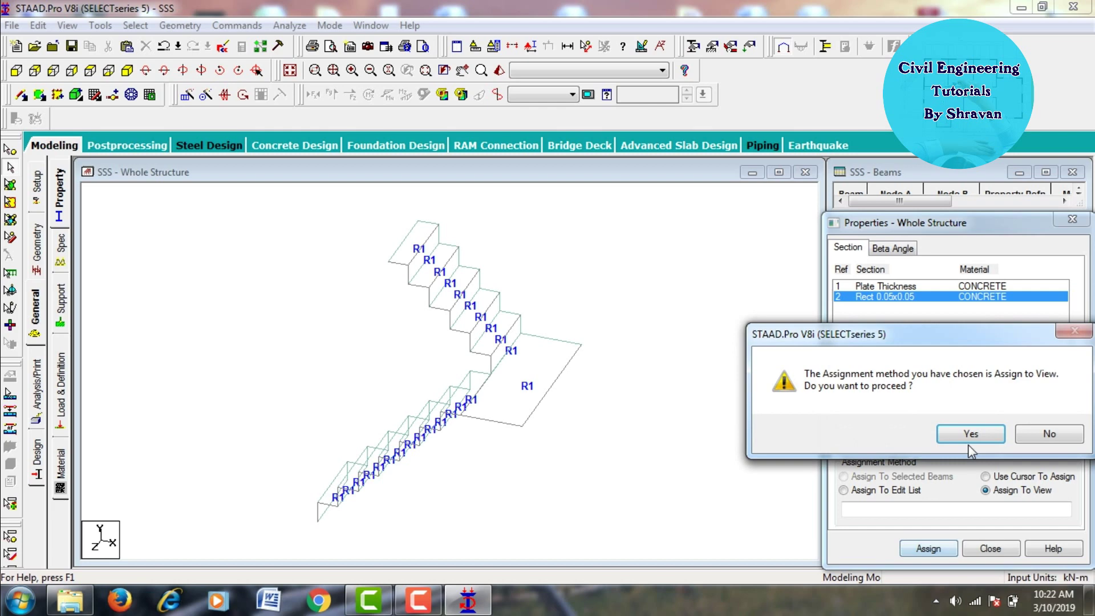
click(971, 435)
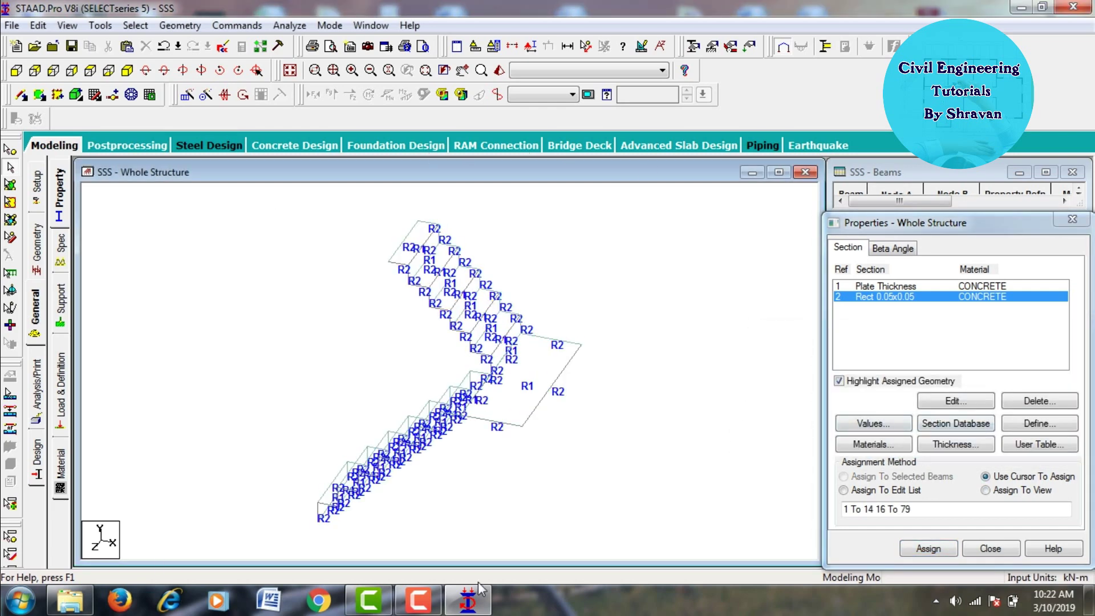
Step: Examine the staircase with its assigned thickness and beam sections in a maximized 3D rendering from above and below
click(497, 70)
click(945, 192)
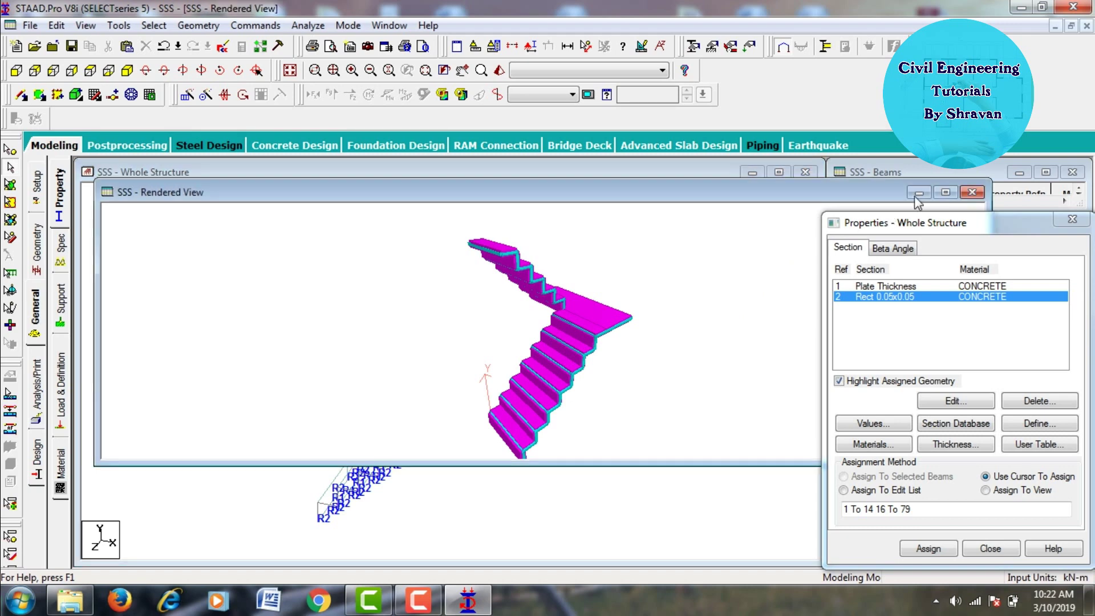
drag(569, 446, 787, 320)
drag(767, 398, 679, 278)
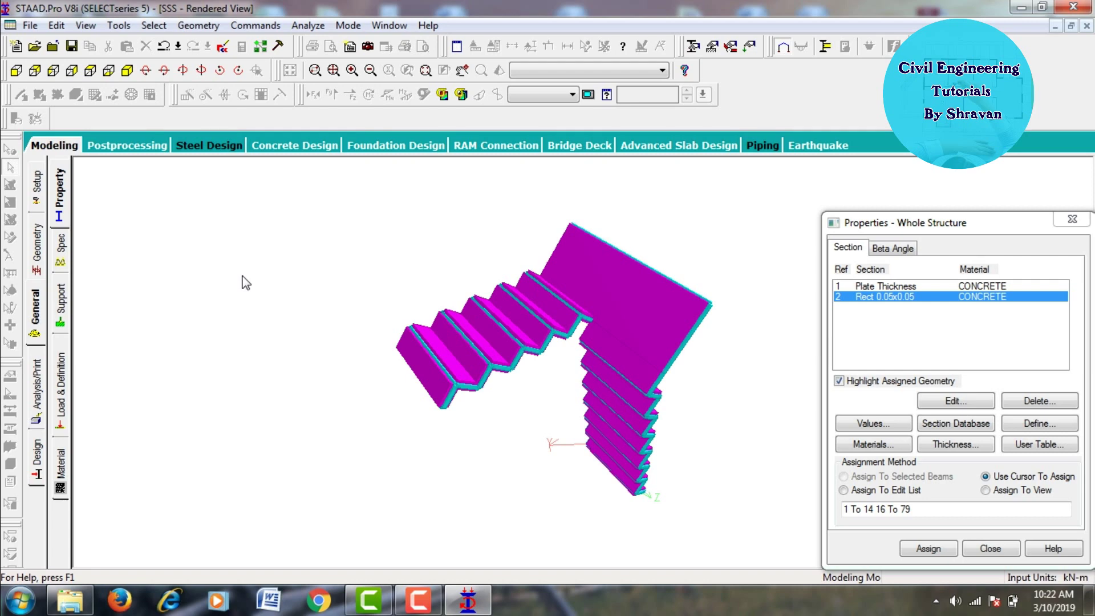
Step: Create a fixed support for the structure and make it the current support to assign
click(60, 291)
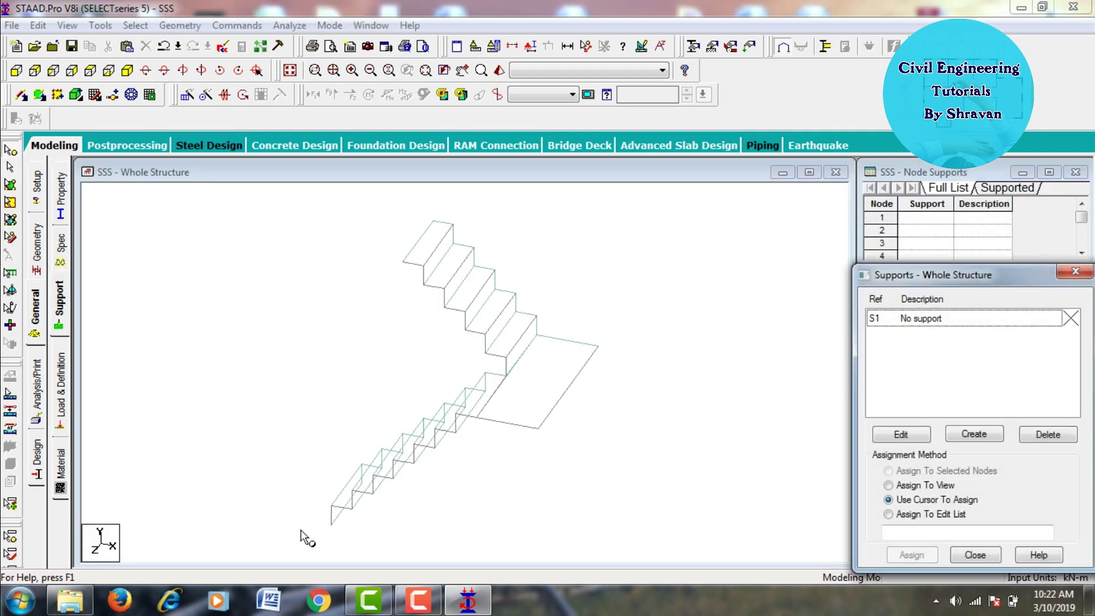
click(951, 436)
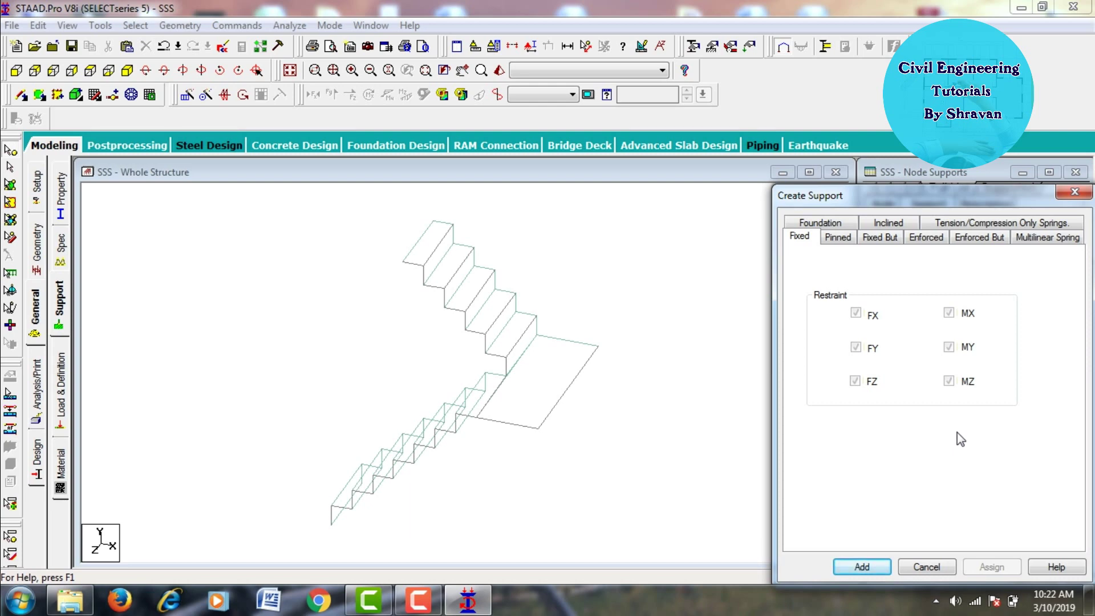
click(859, 565)
click(914, 337)
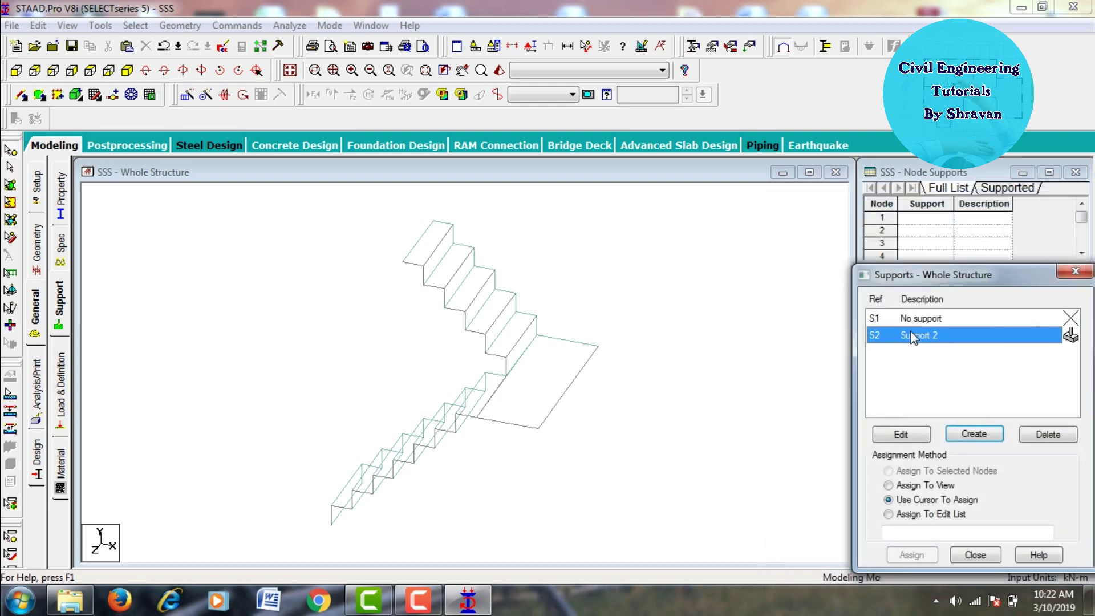
Step: Assign the fixed support to the lower flight's two bottom nodes, the landing's four corners and the upper flight's two top nodes
click(331, 524)
ctrl+click(537, 428)
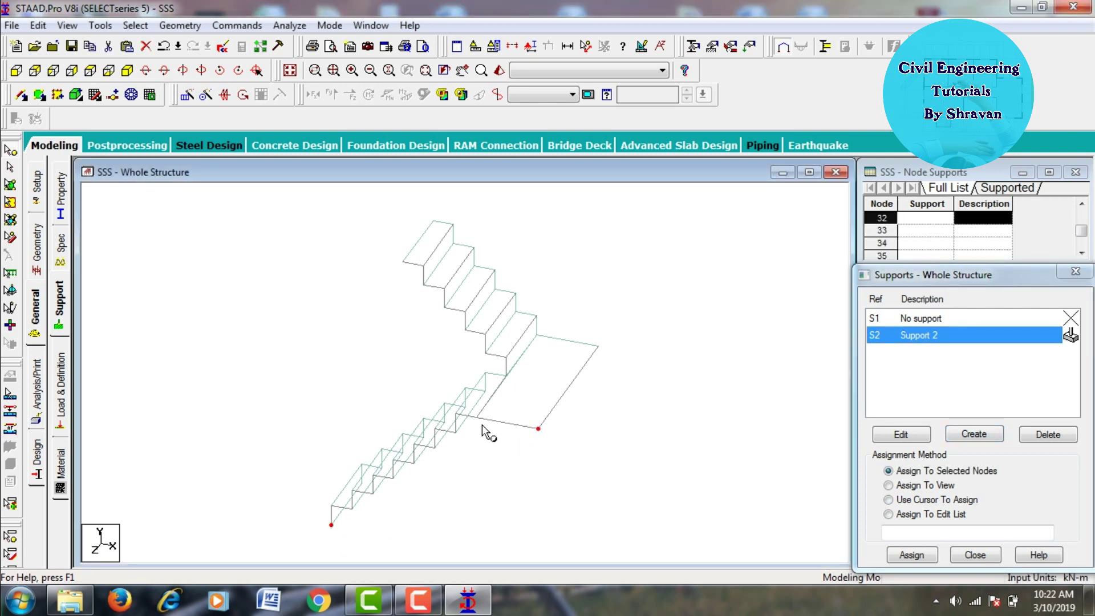
ctrl+click(536, 336)
ctrl+click(597, 346)
ctrl+click(434, 222)
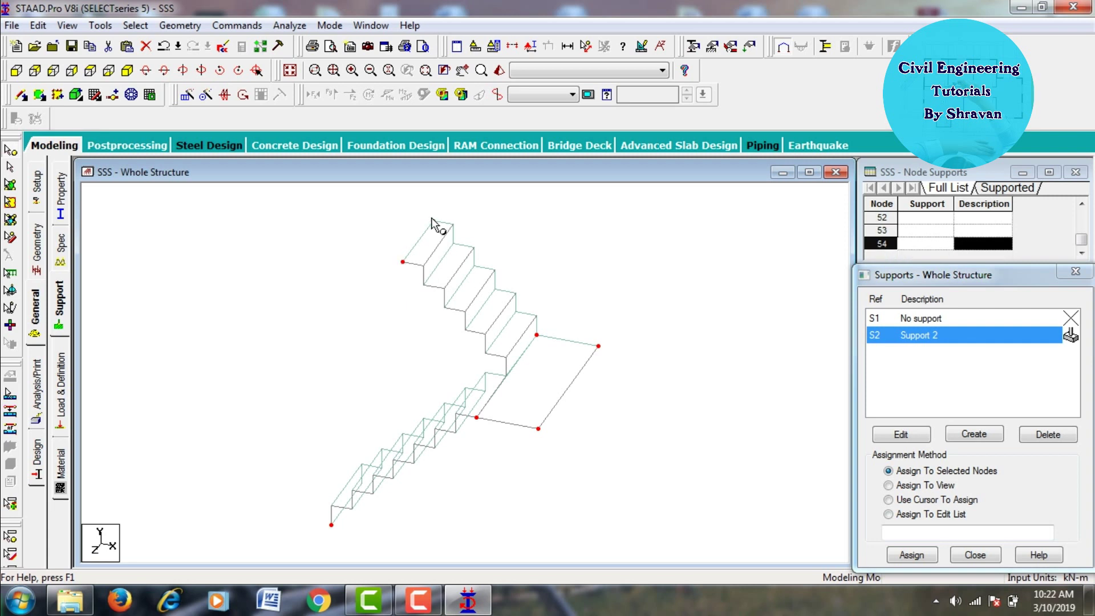
key(Left)
key(Left)
key(Left)
key(Left)
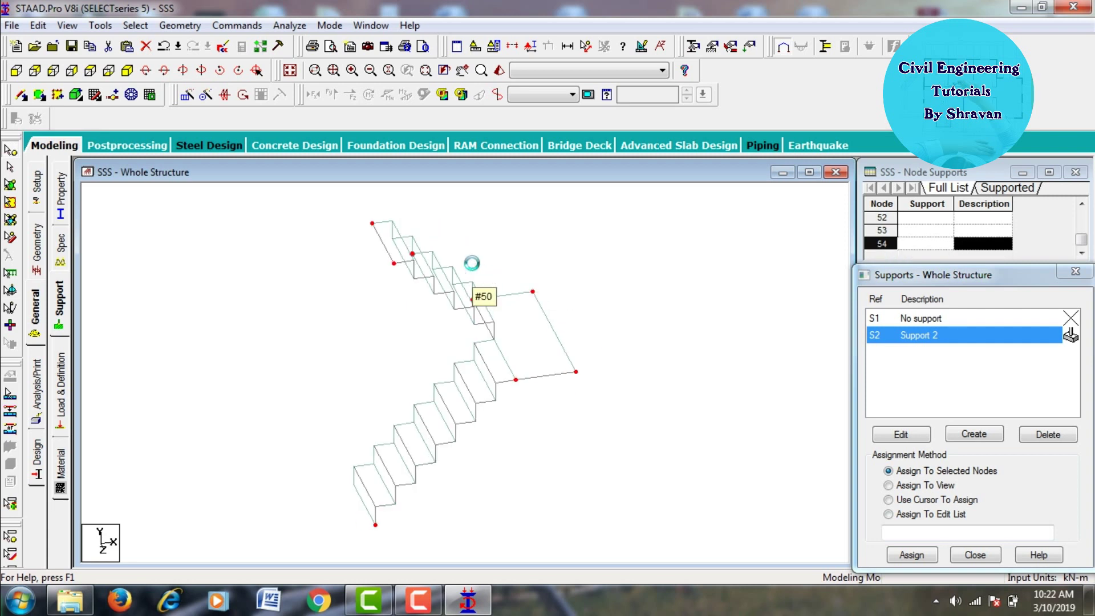
ctrl+click(353, 488)
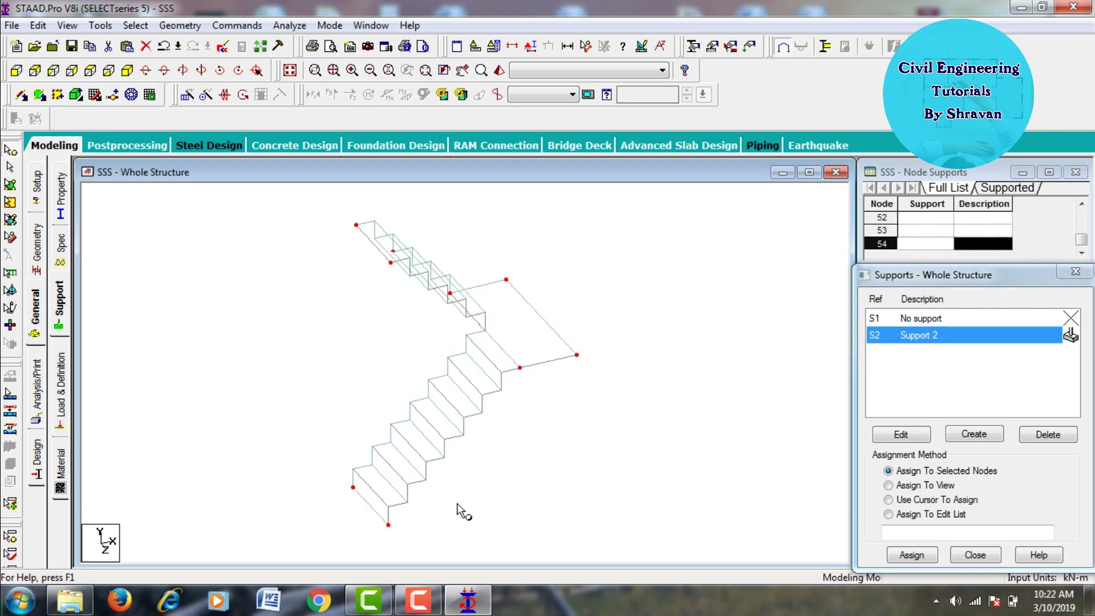
click(912, 554)
click(942, 463)
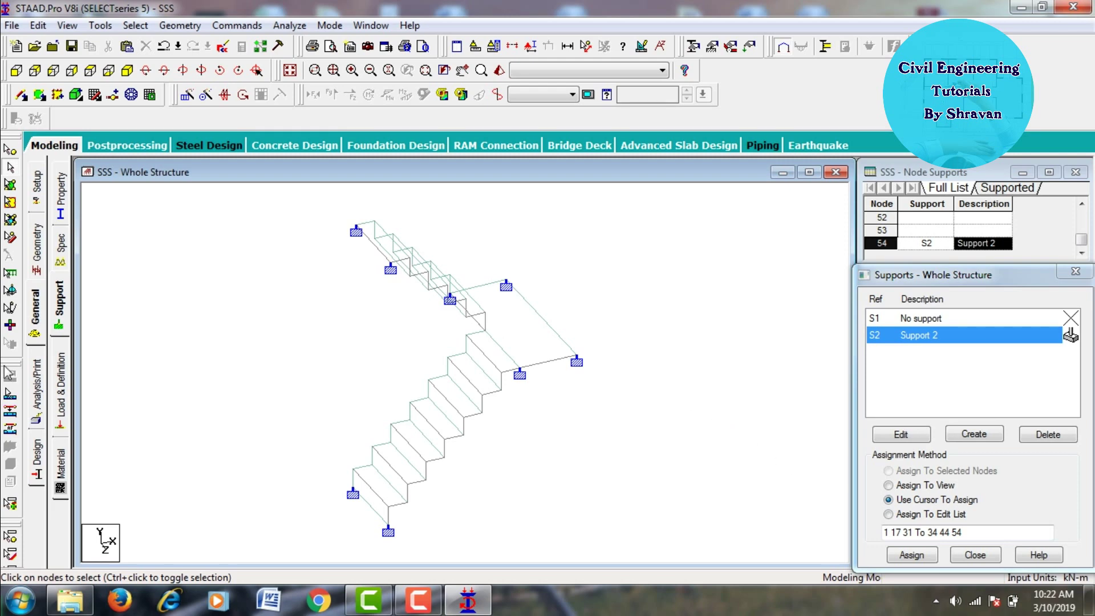
Step: Add primary load case 1 with loading type Dead and the title Dead
click(57, 376)
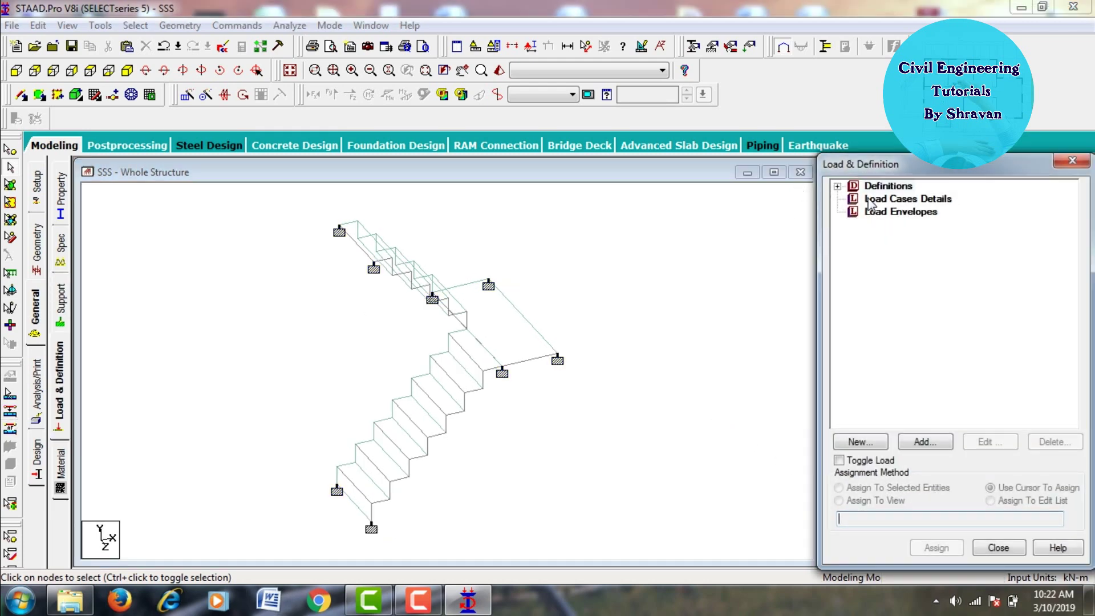
click(871, 200)
click(924, 442)
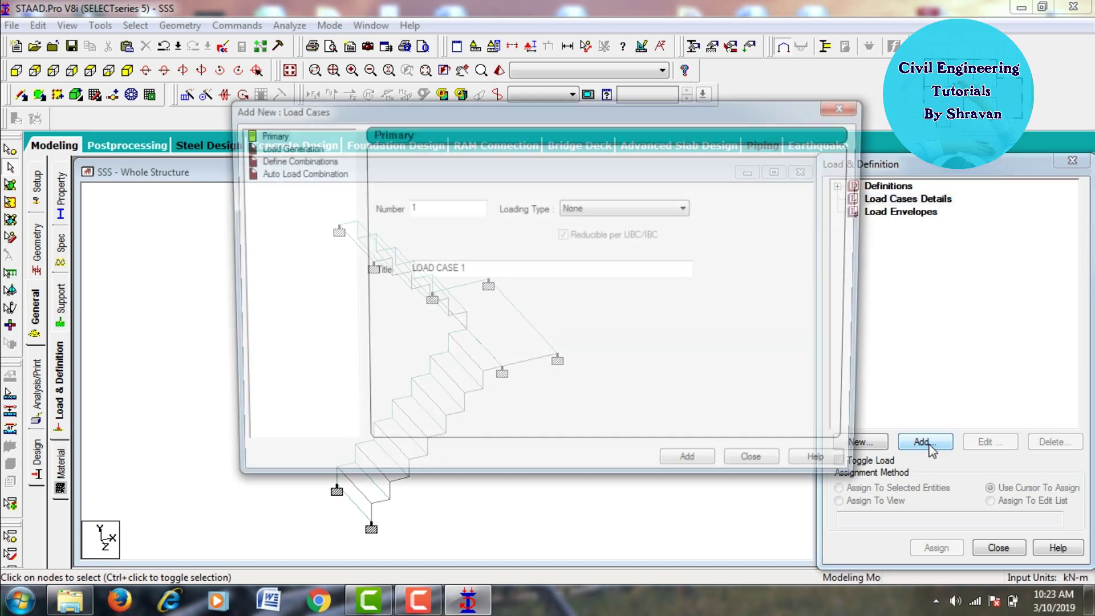
click(595, 208)
click(580, 223)
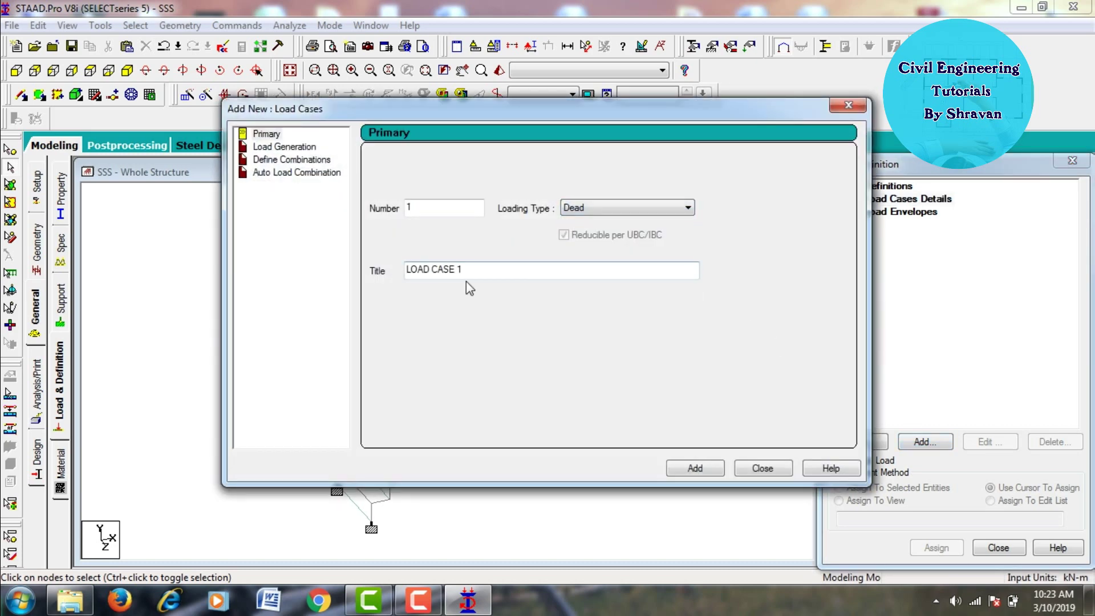
key(Tab)
key(Caps_Lock)
text(Dead)
key(Caps_Lock)
text(ead)
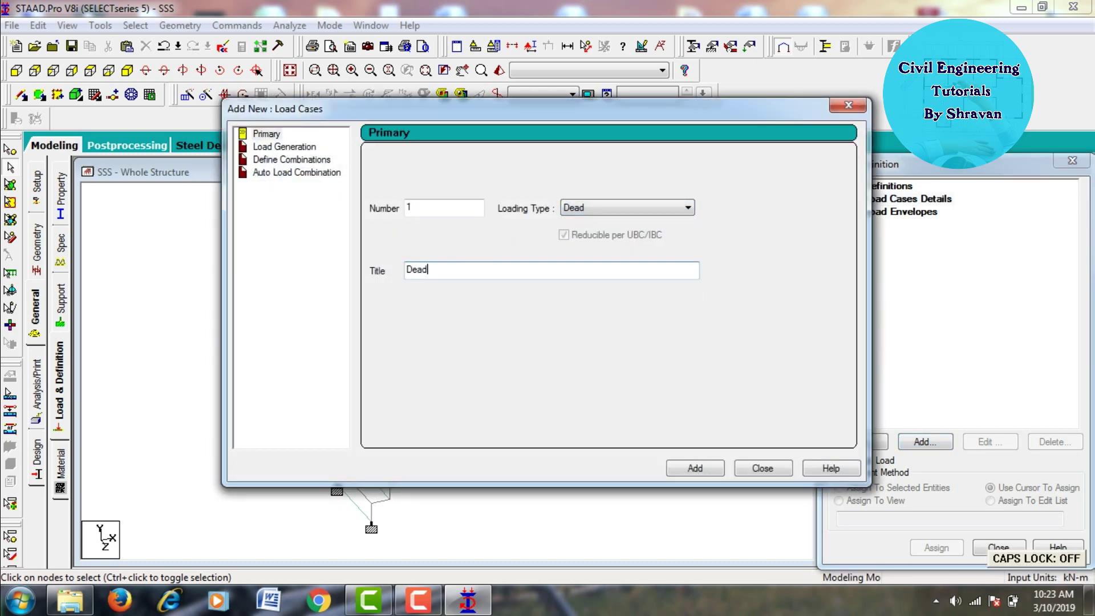
key(Return)
Step: Add primary load case 2 with loading type Live and the title Live
click(639, 212)
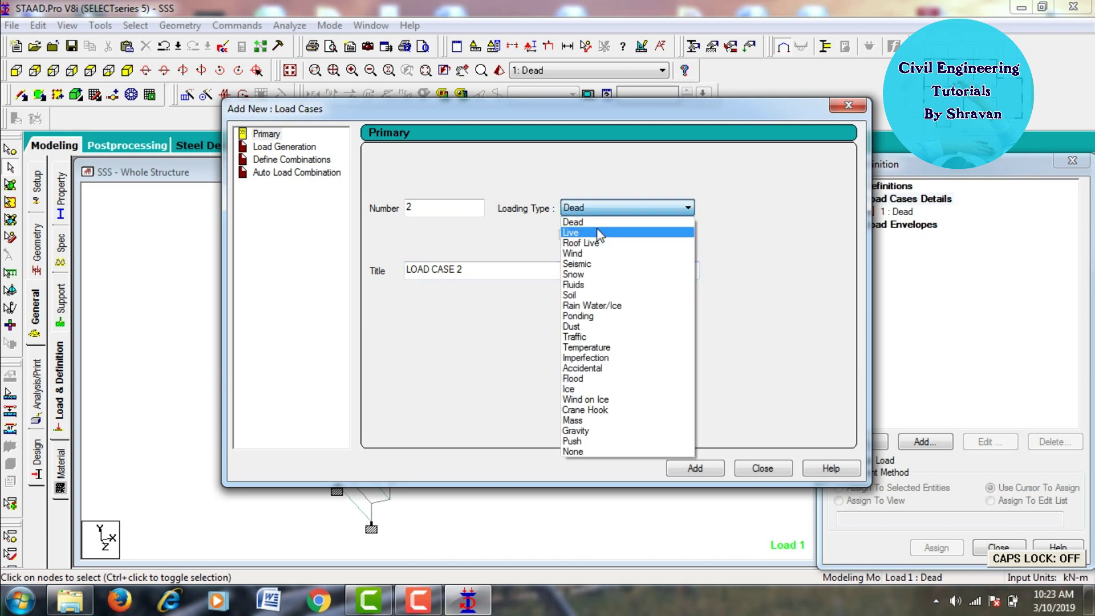
click(597, 232)
drag(503, 272, 371, 290)
key(Caps_Lock)
text(L)
key(Caps_Lock)
text(i)
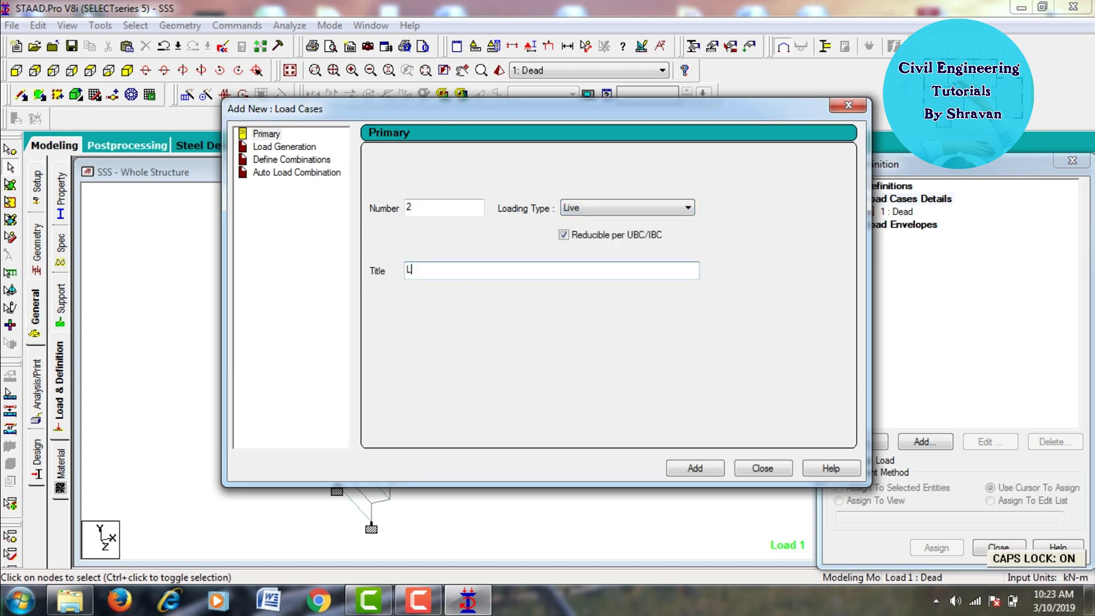
text(ve)
key(Return)
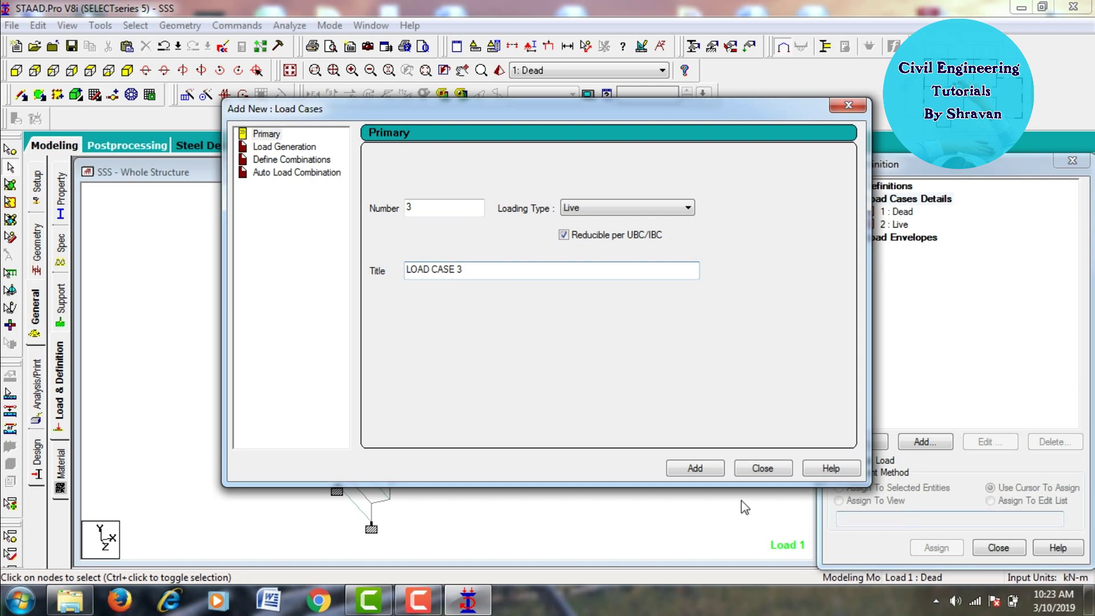
click(762, 468)
Step: Add a selfweight load in the Y direction with factor -1 to the Dead load case
click(898, 212)
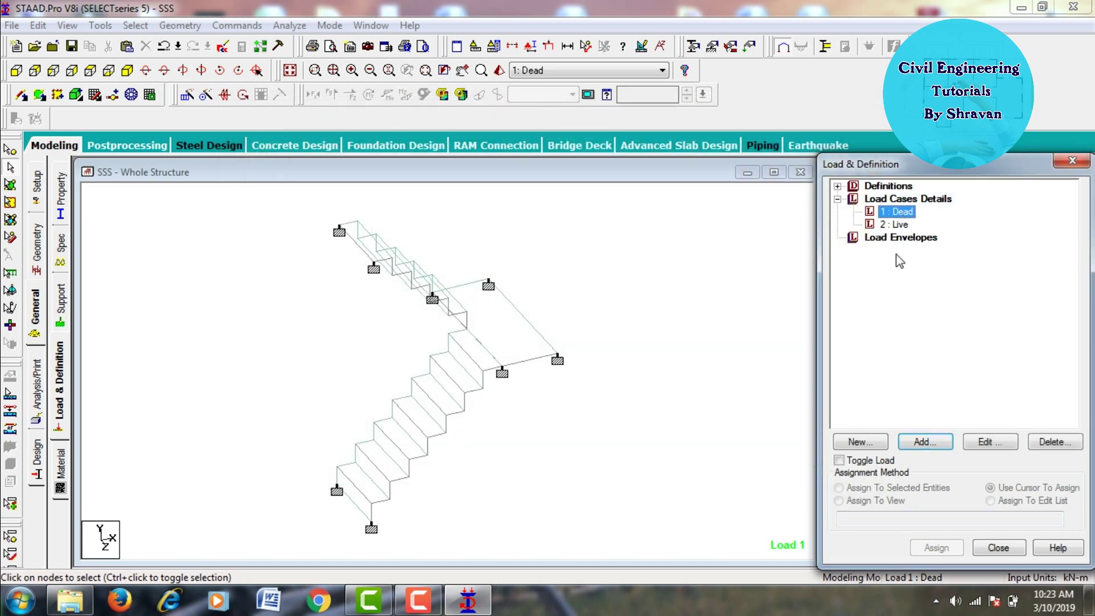
click(926, 443)
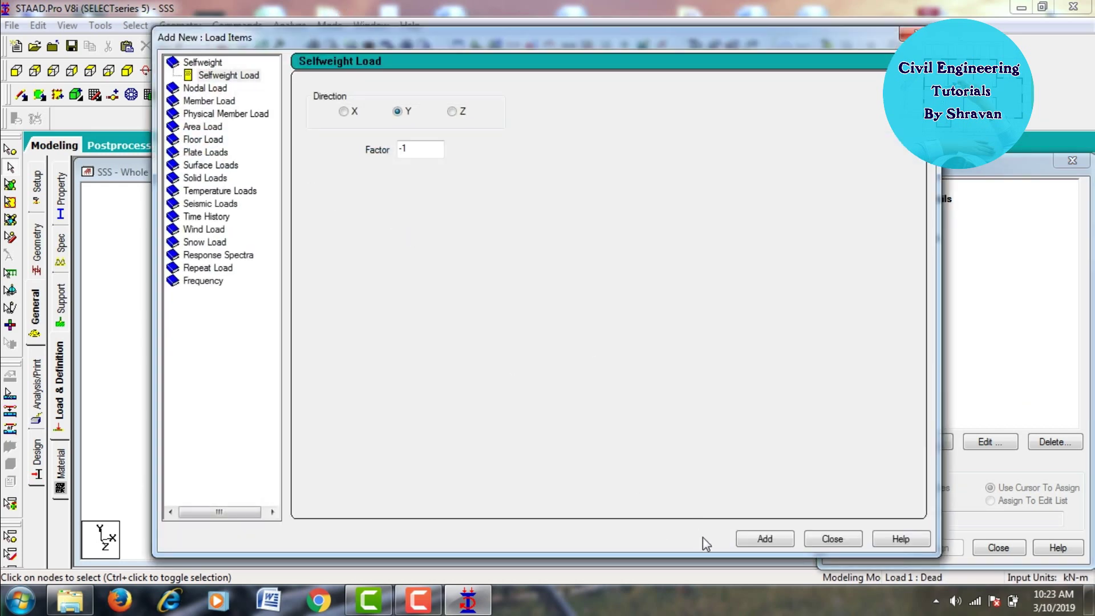
click(752, 539)
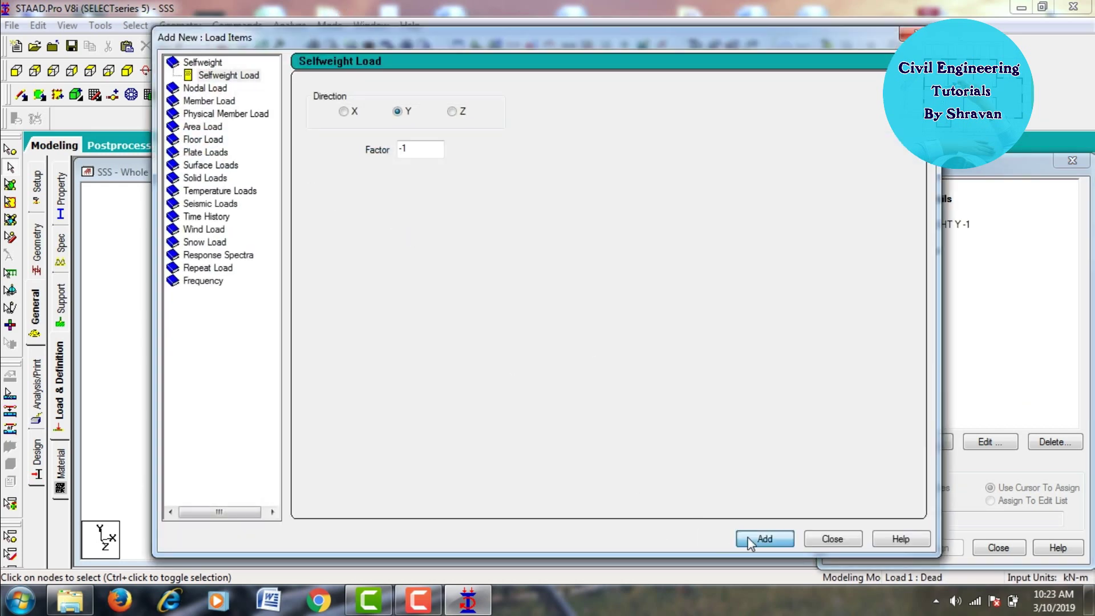
click(825, 540)
Step: Add a full-plate pressure of -2.5 kN/m2 in the GY direction to the Live load case
click(901, 238)
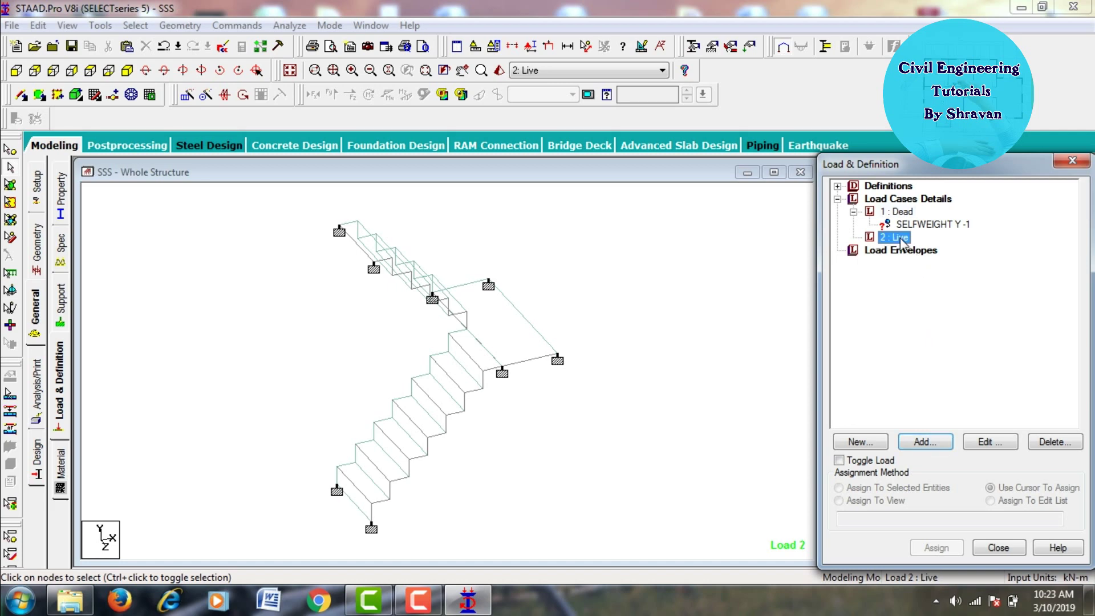
click(923, 442)
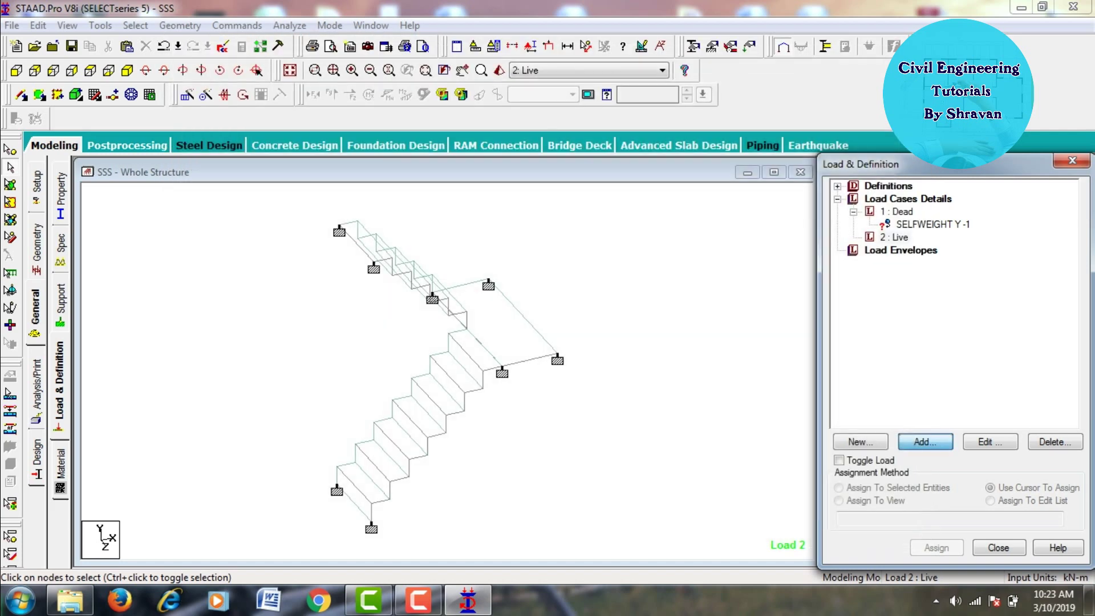
click(211, 151)
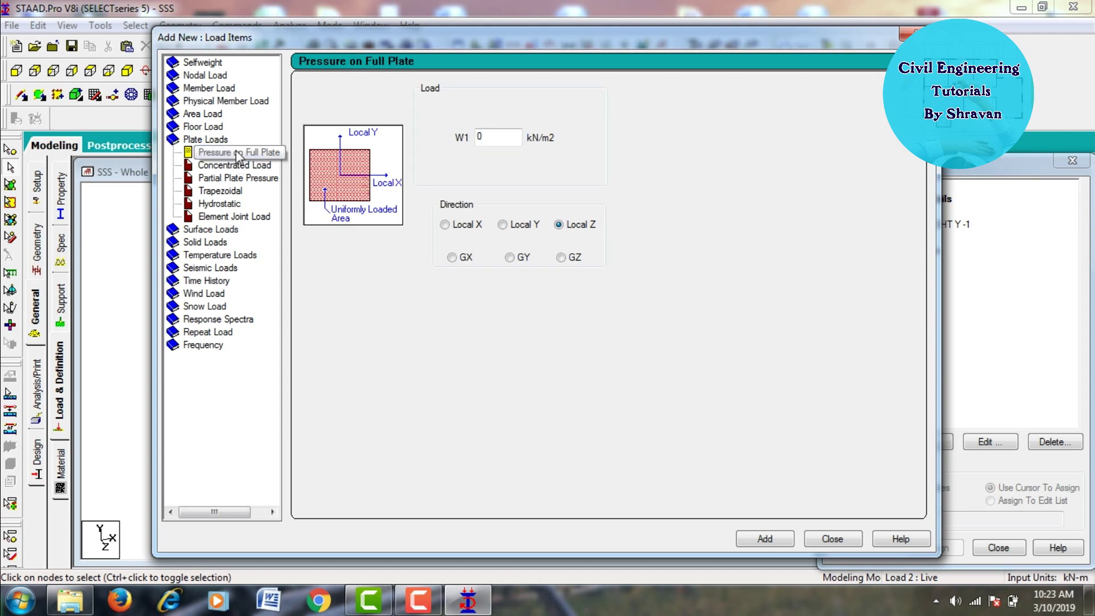
double_click(495, 137)
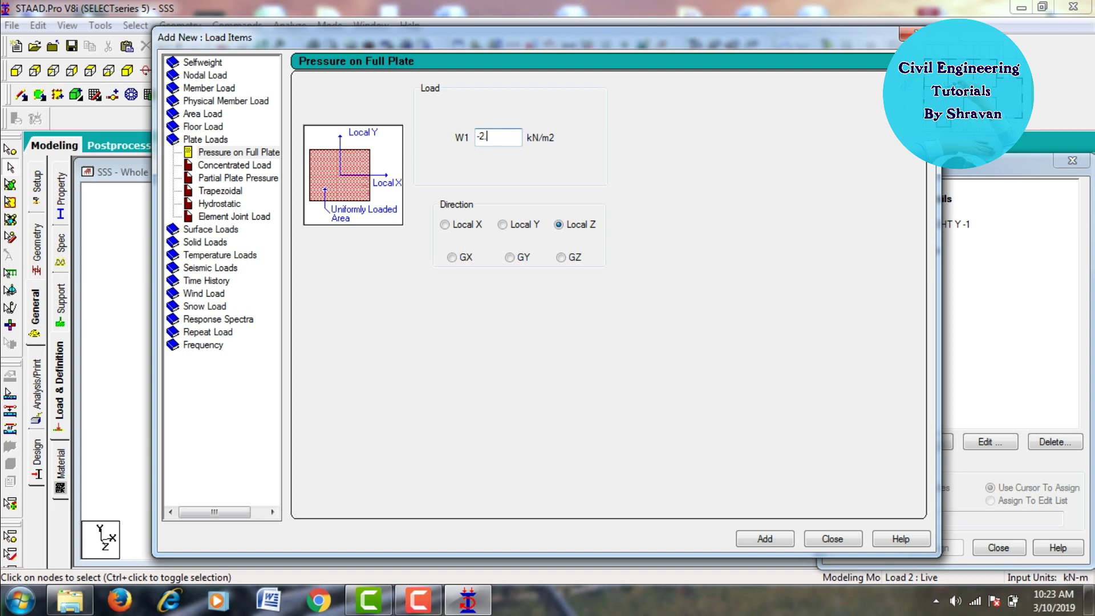
click(510, 258)
click(748, 538)
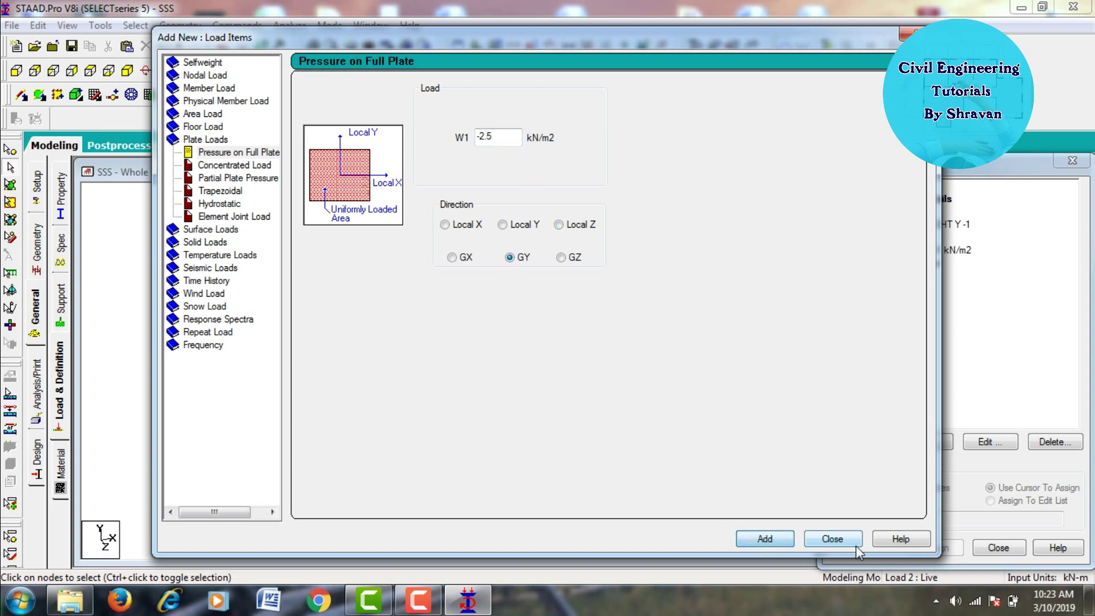
click(832, 538)
Step: Assign the selfweight and the plate pressure load to the whole view of the staircase
click(918, 226)
click(891, 505)
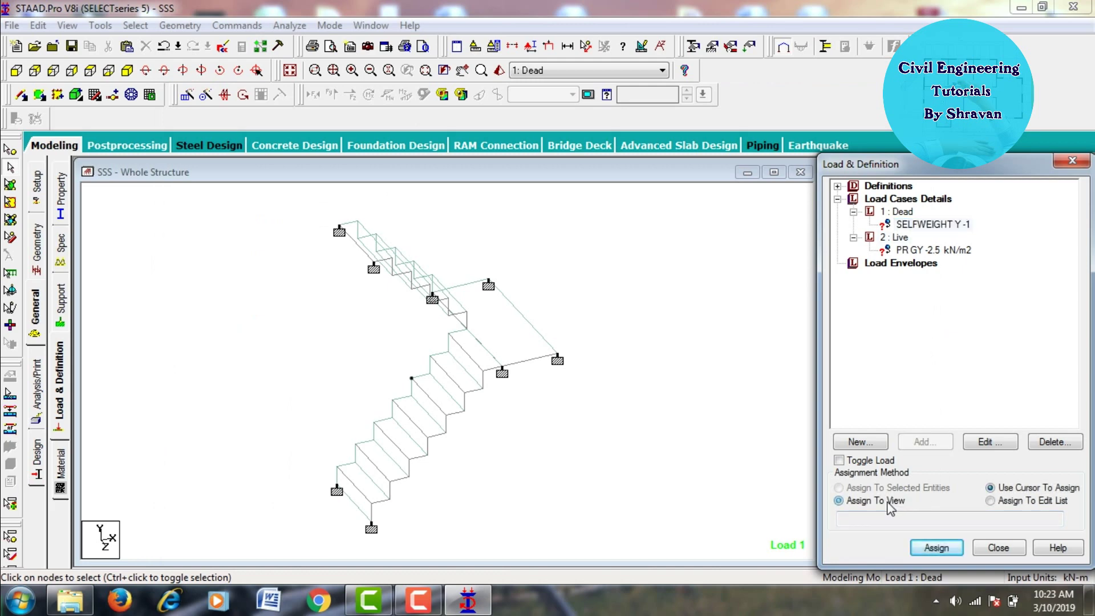
click(931, 547)
click(970, 403)
click(906, 251)
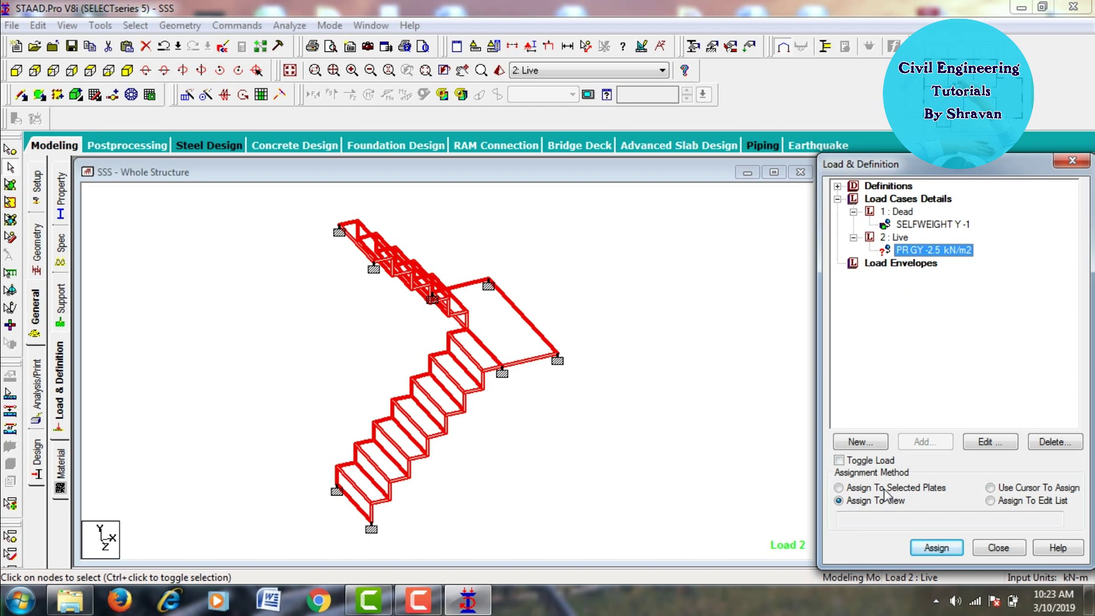
click(936, 549)
click(904, 405)
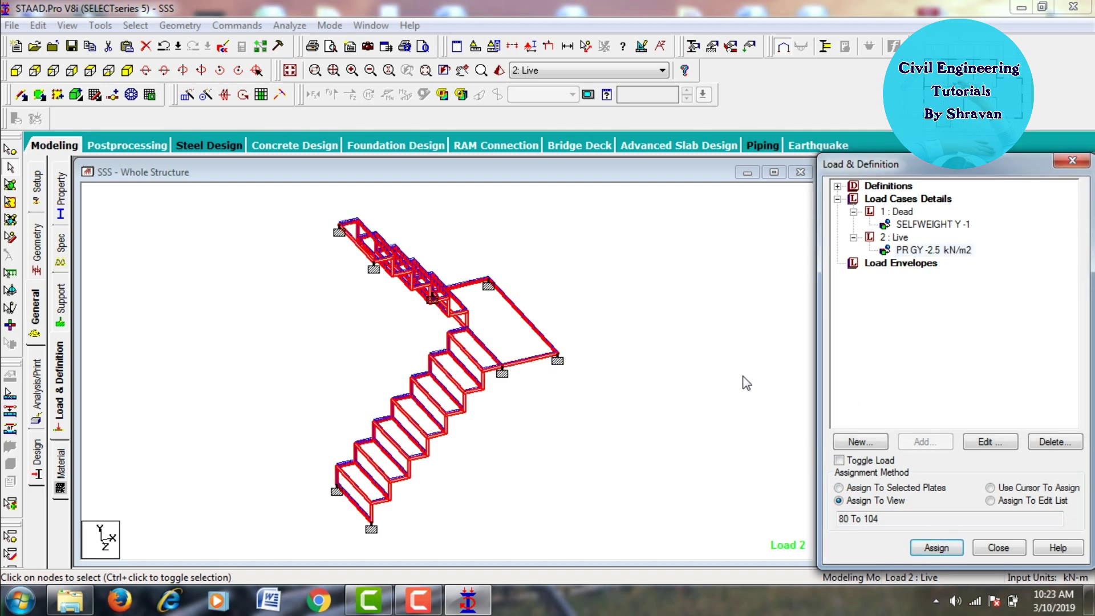
Step: Add a Perform Analysis command with the No Print option
click(38, 395)
click(494, 471)
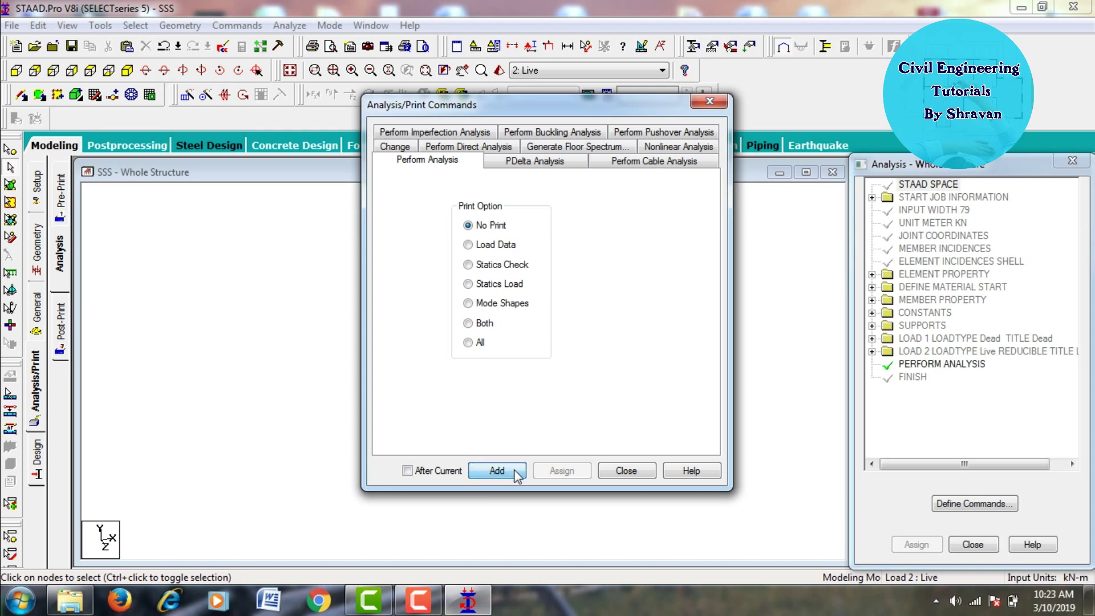
click(621, 471)
Step: Run the analysis of the staircase, saving the modified structure
click(289, 26)
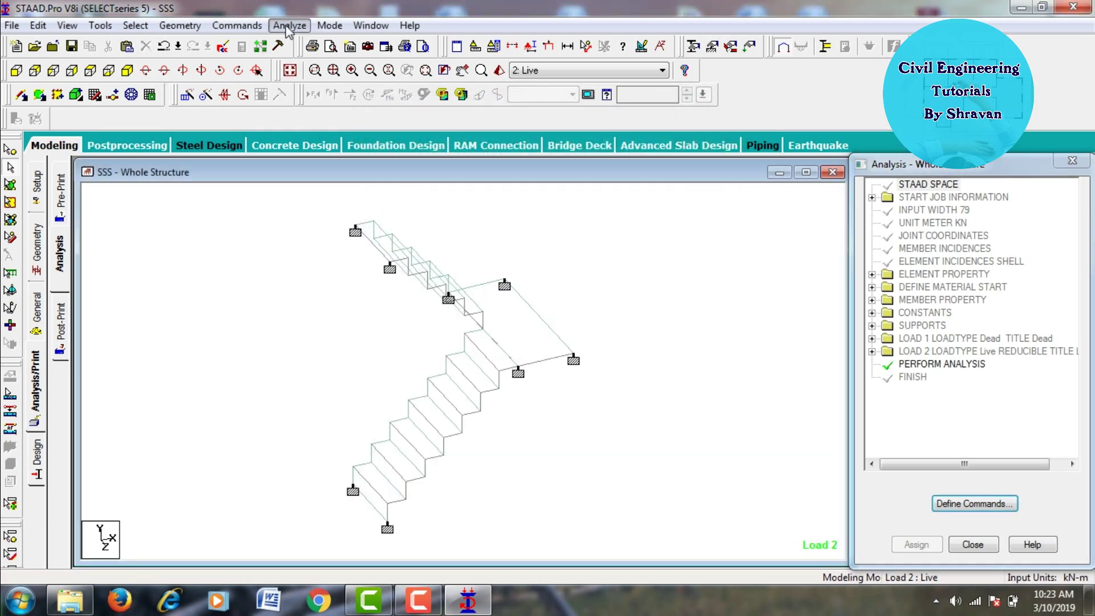
click(307, 42)
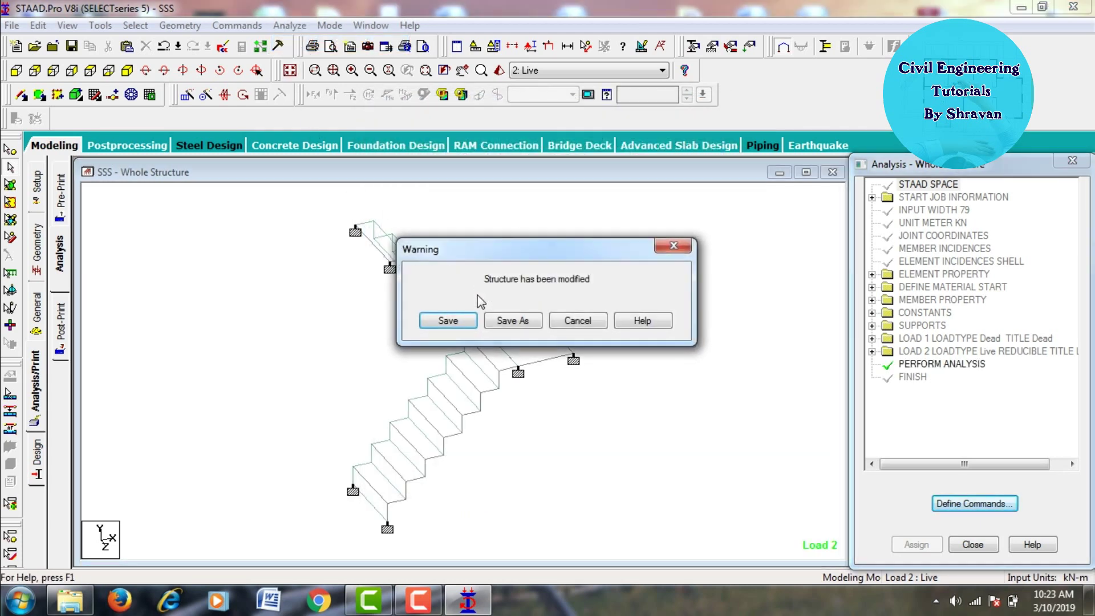
click(448, 321)
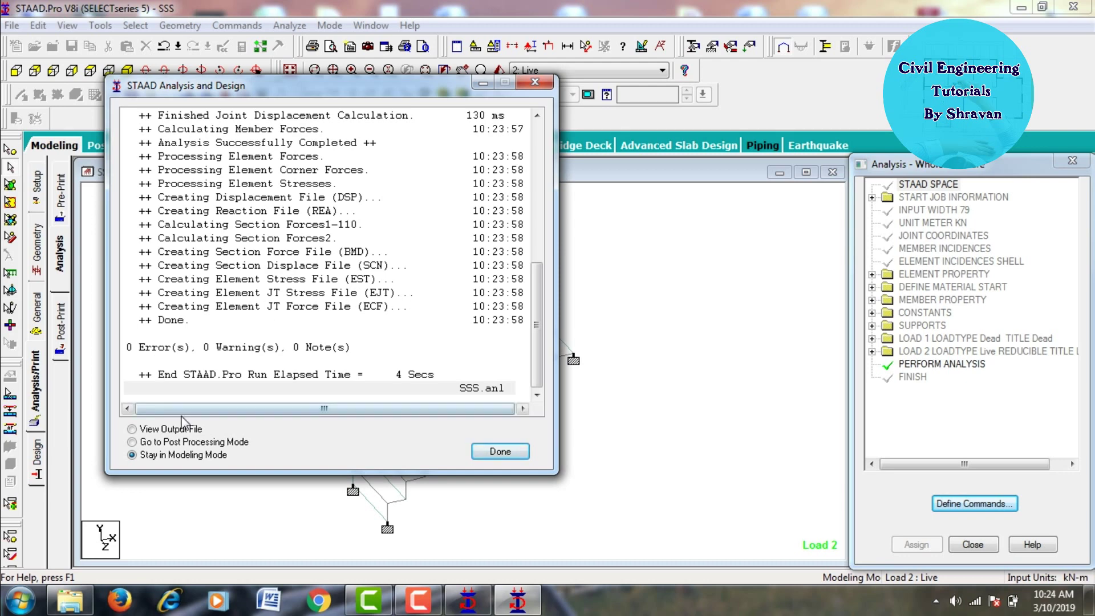
Step: Enter post-processing with both the Dead and Live load cases selected for the results
click(495, 452)
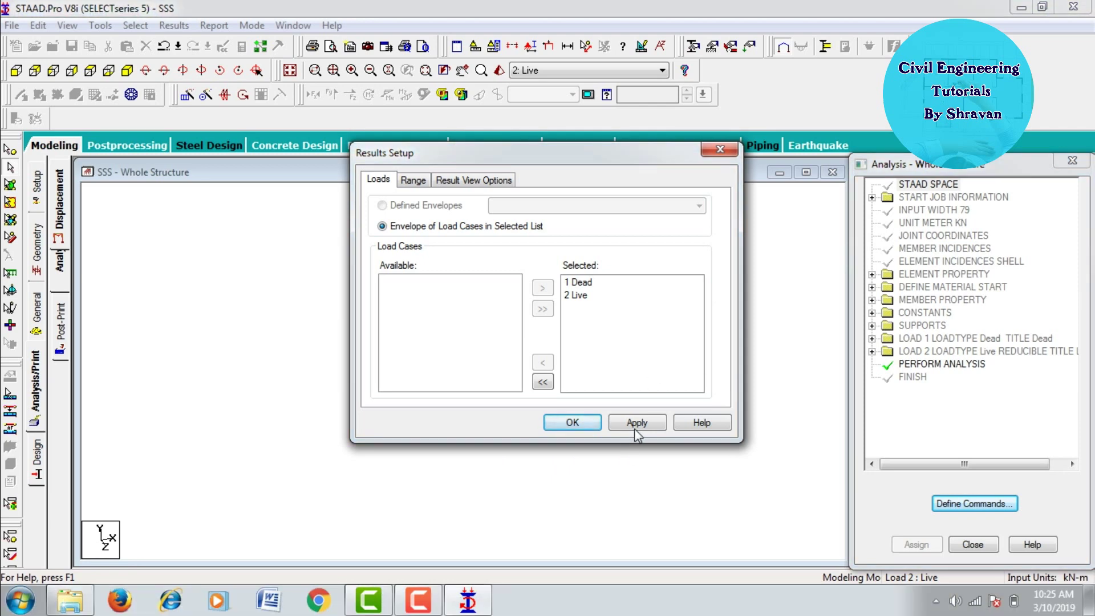
click(639, 423)
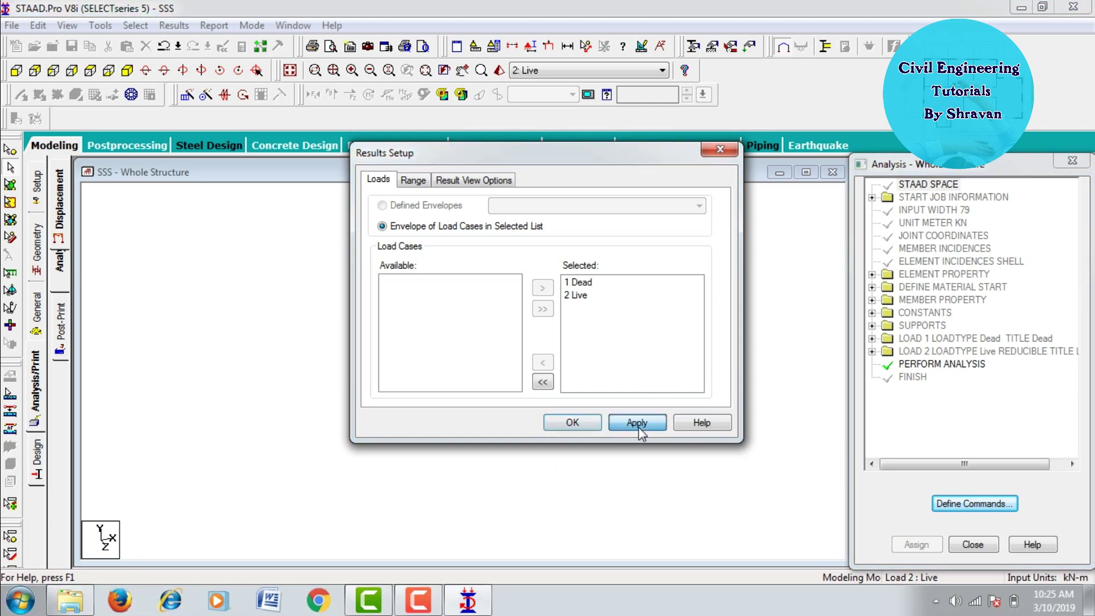
click(569, 423)
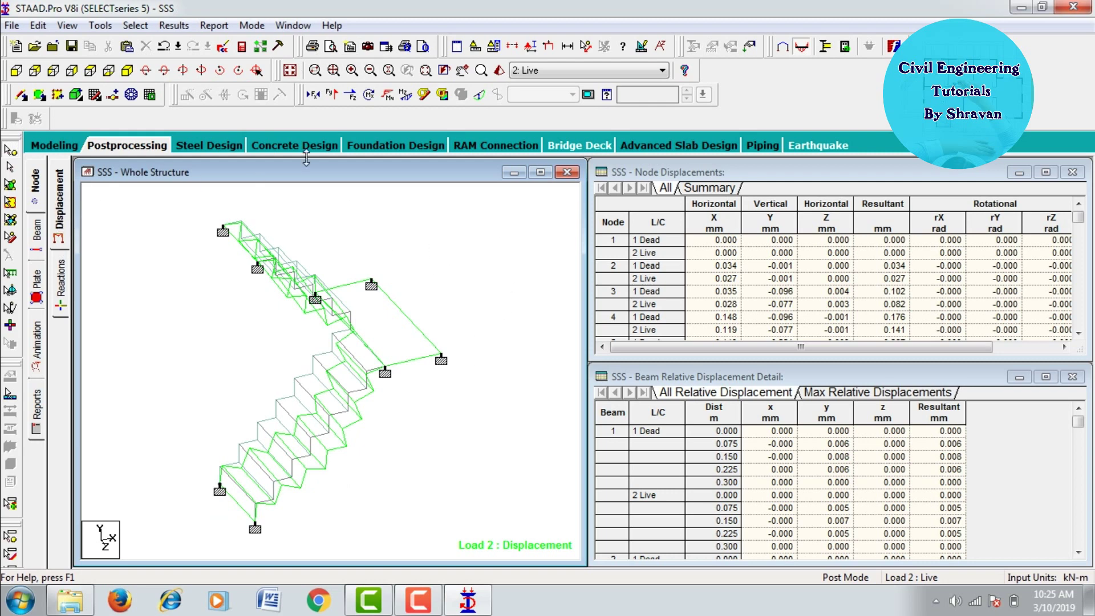
Step: Examine the staircase's Shear Y and bending moment diagrams for the Live load case with the displacement diagram hidden
click(475, 99)
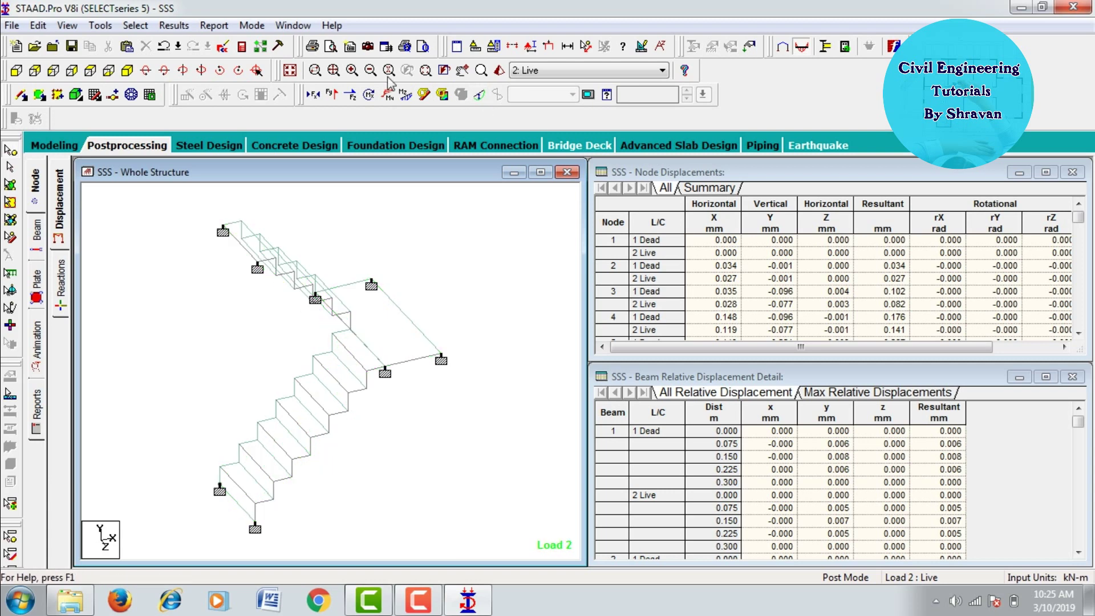
click(346, 97)
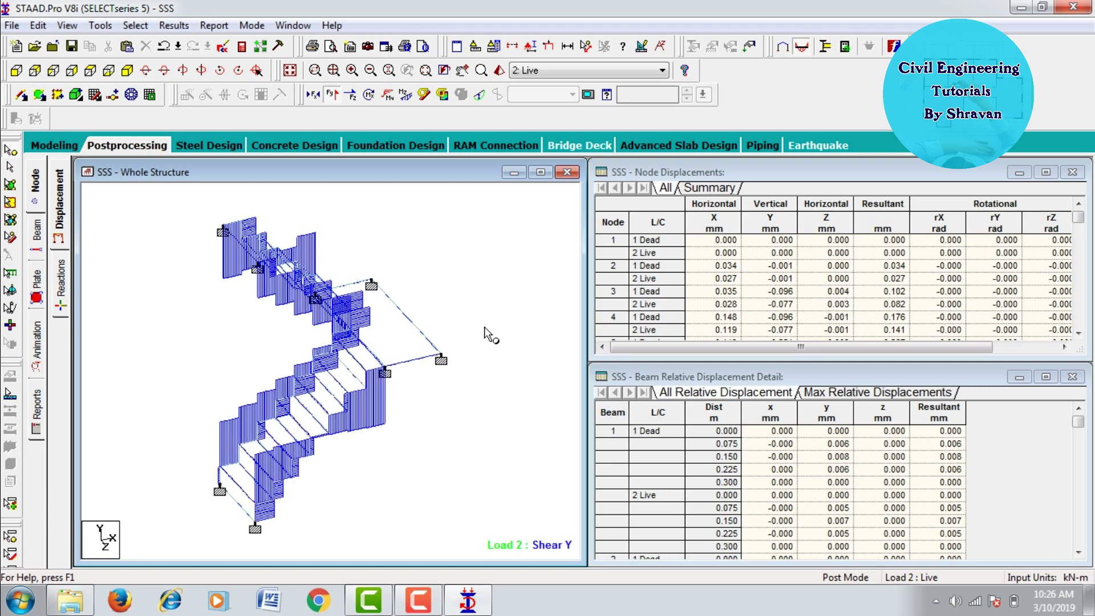
click(405, 95)
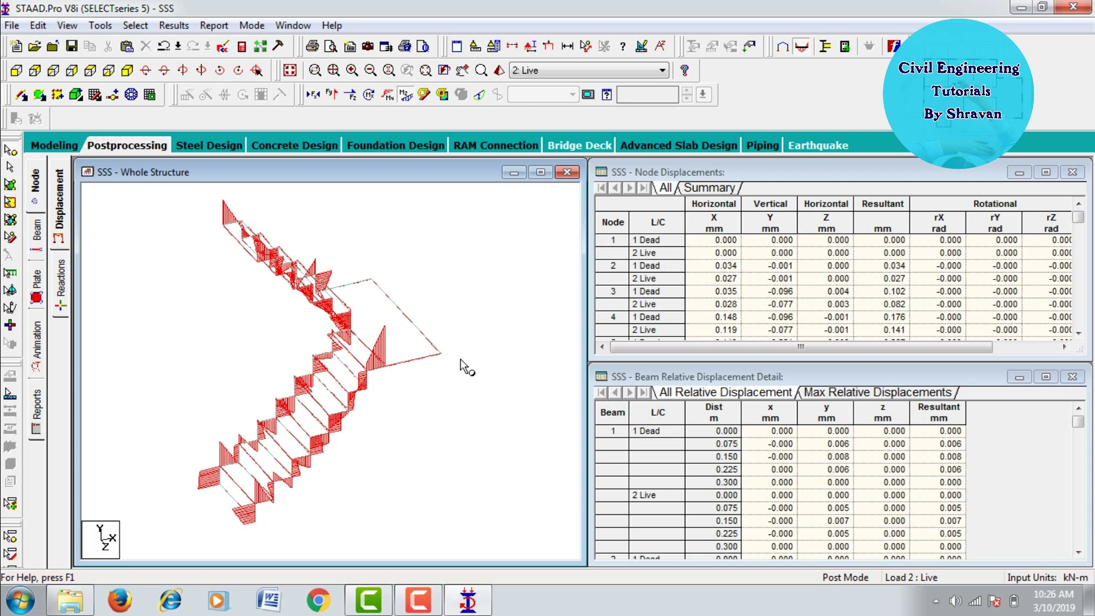
click(406, 95)
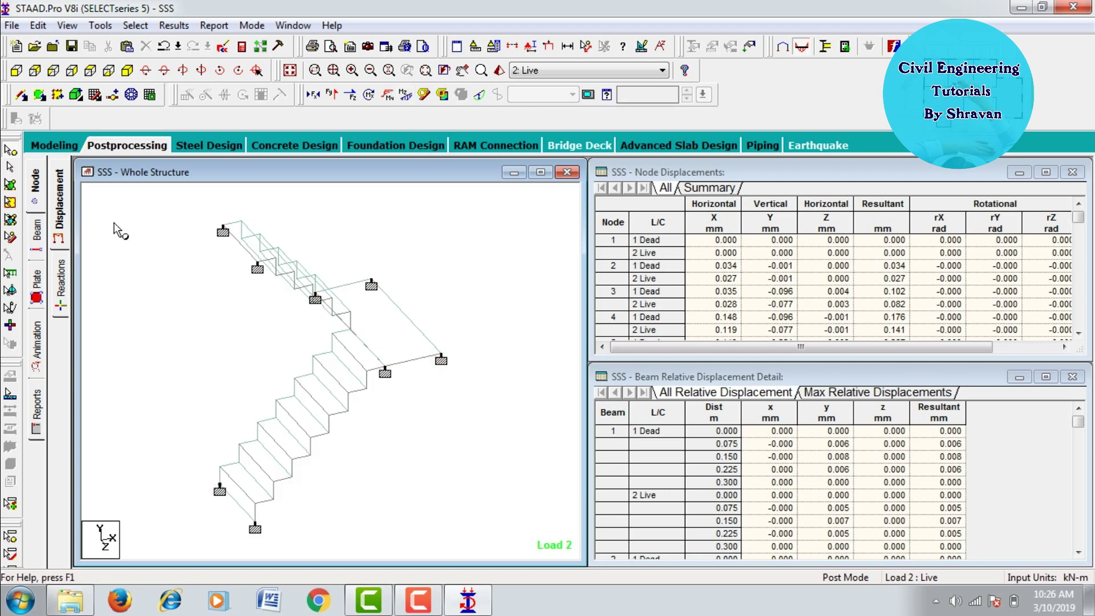
Step: Display the Max Absolute plate stress contour of the staircase for the Live load case
click(37, 282)
click(459, 140)
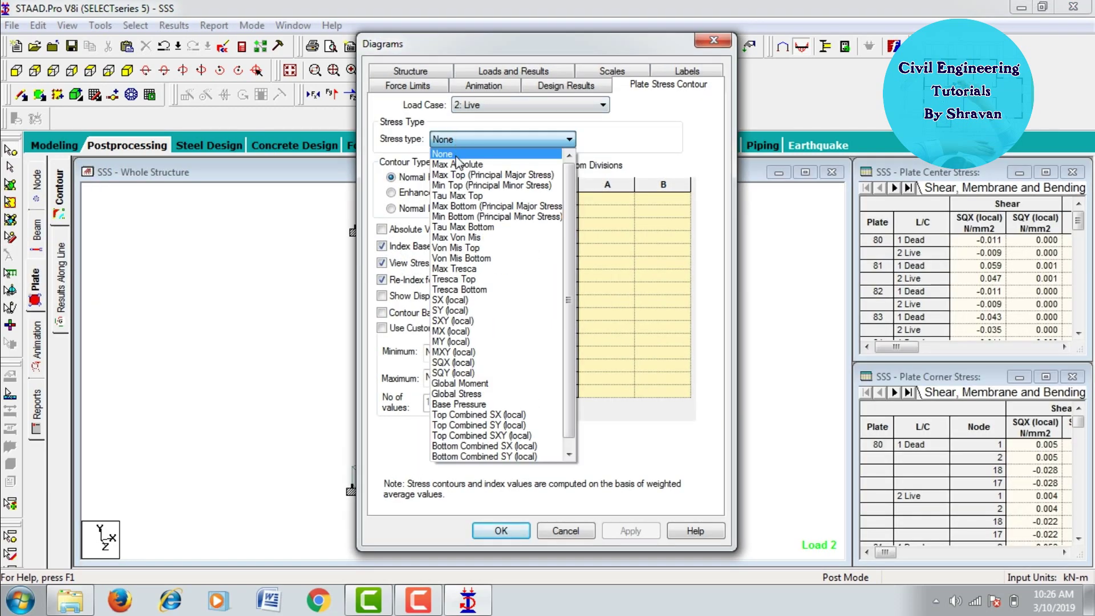
click(457, 164)
click(630, 530)
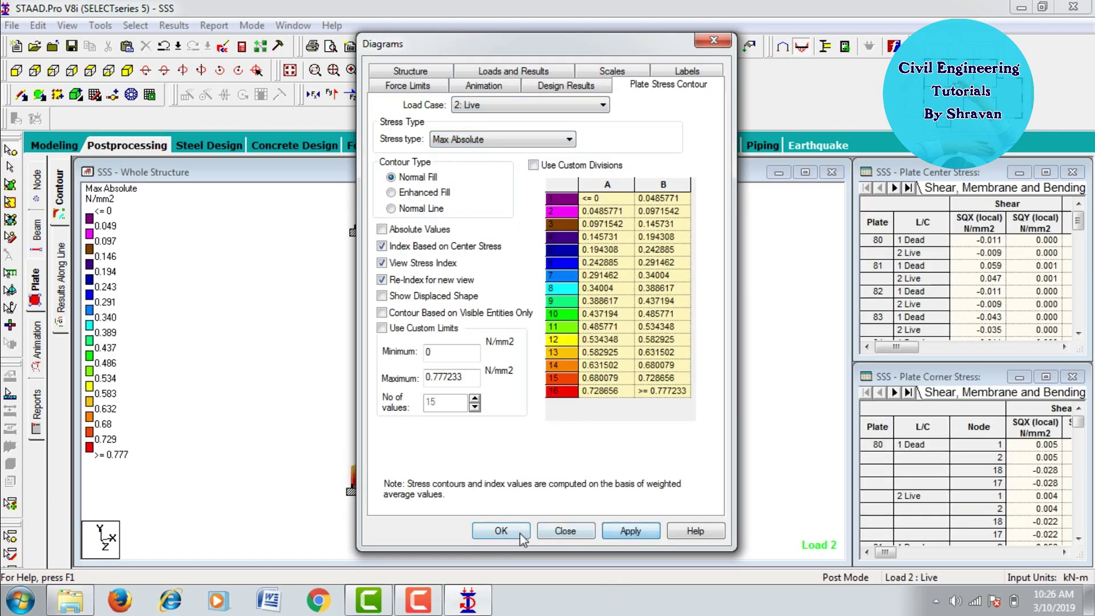
click(520, 532)
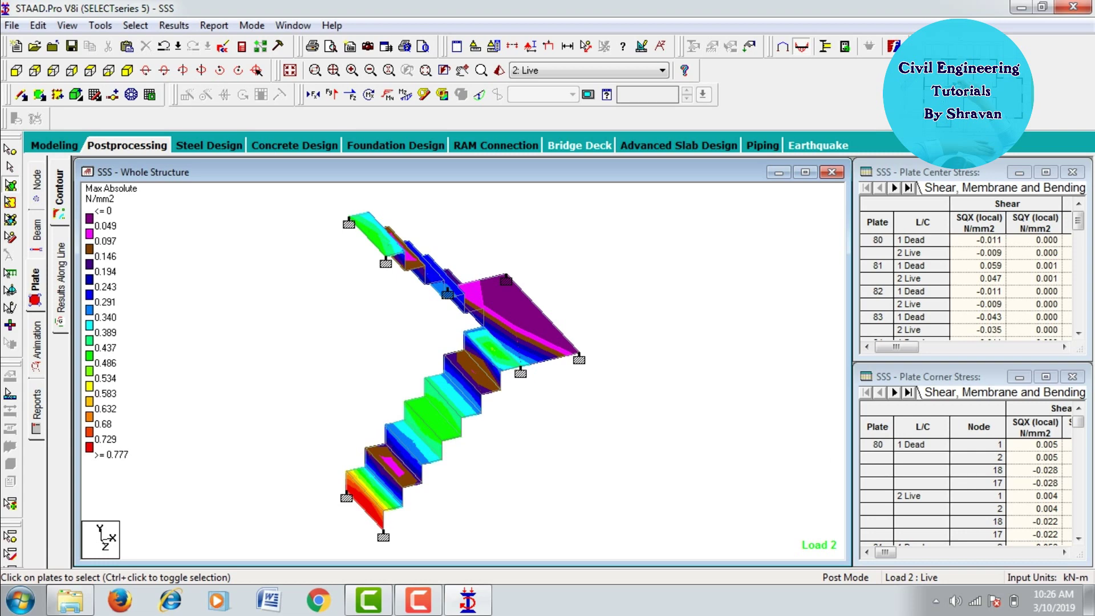
Step: Return to modeling and set the concrete design code to IS456
click(40, 146)
click(42, 455)
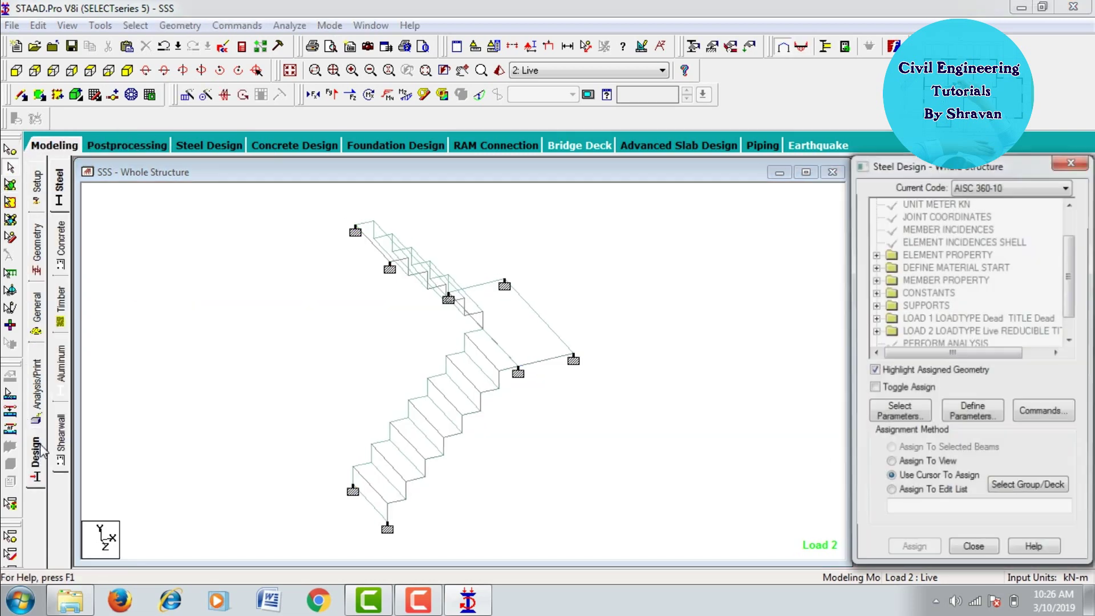
click(59, 240)
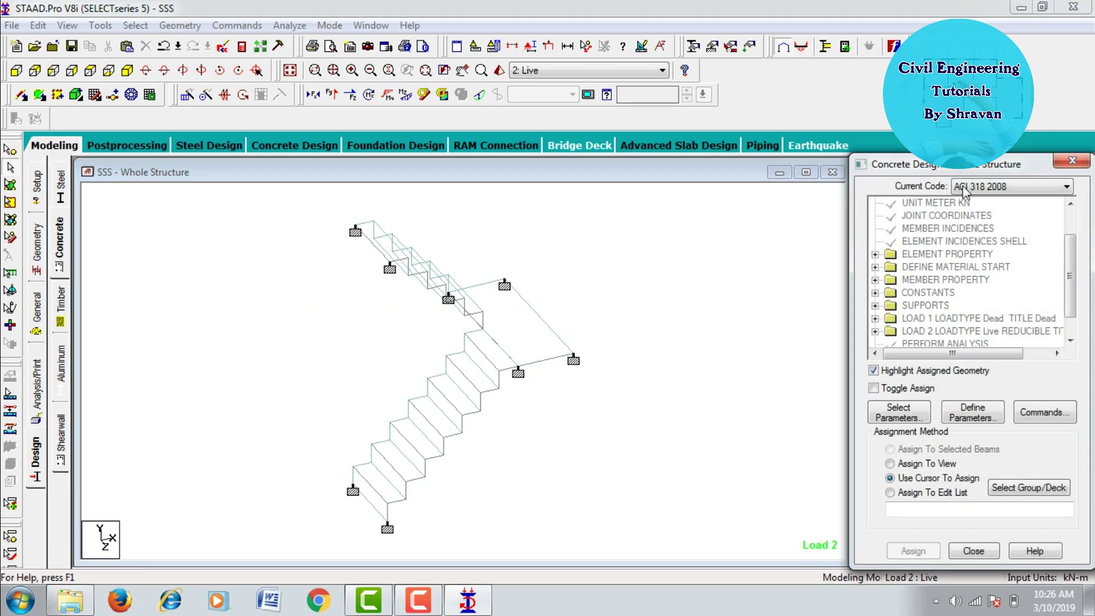
click(986, 187)
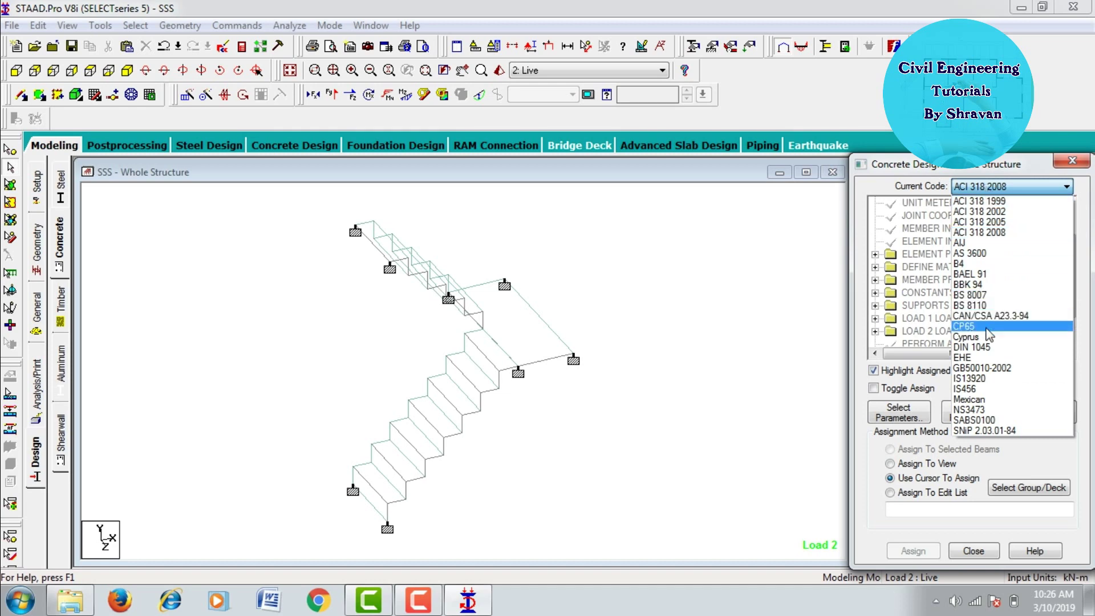
click(973, 389)
Step: Limit the selected design parameters to Fc, Fymain and Fysec, removing all the others
click(915, 415)
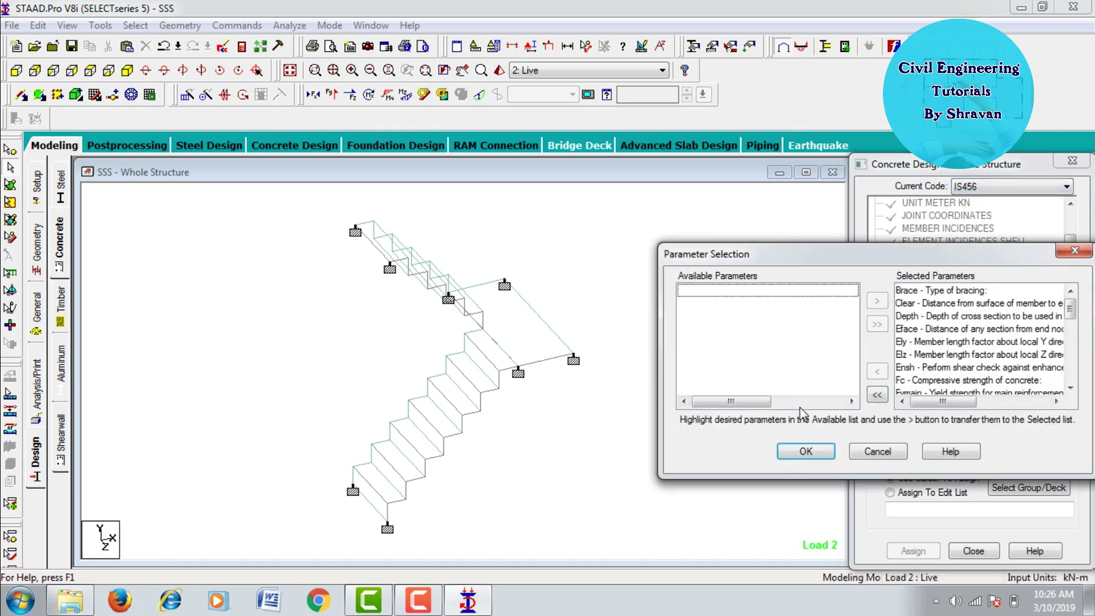
click(877, 395)
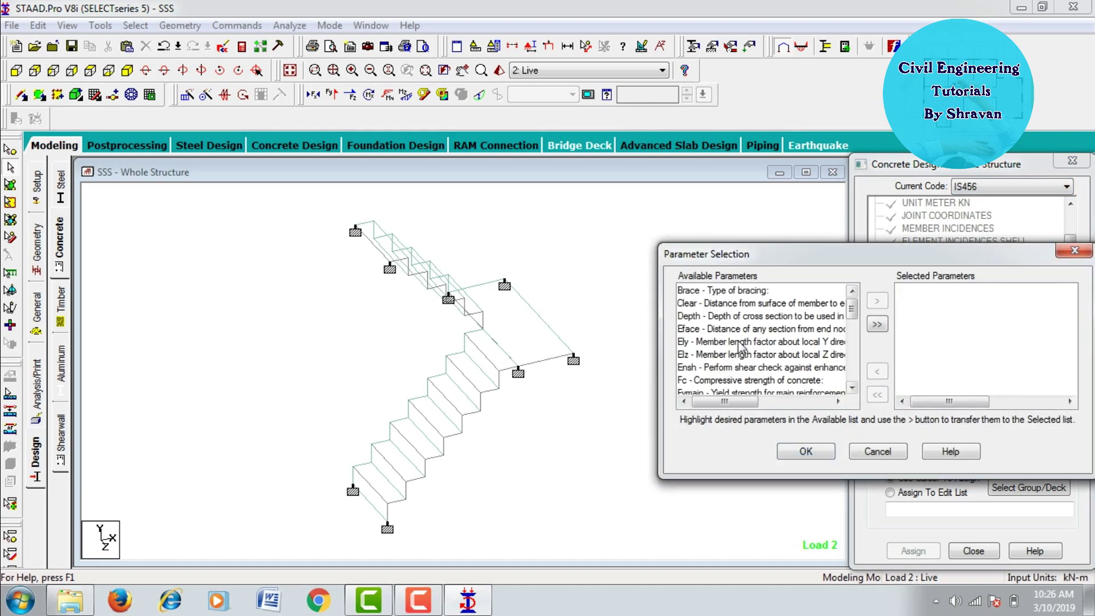
double_click(702, 382)
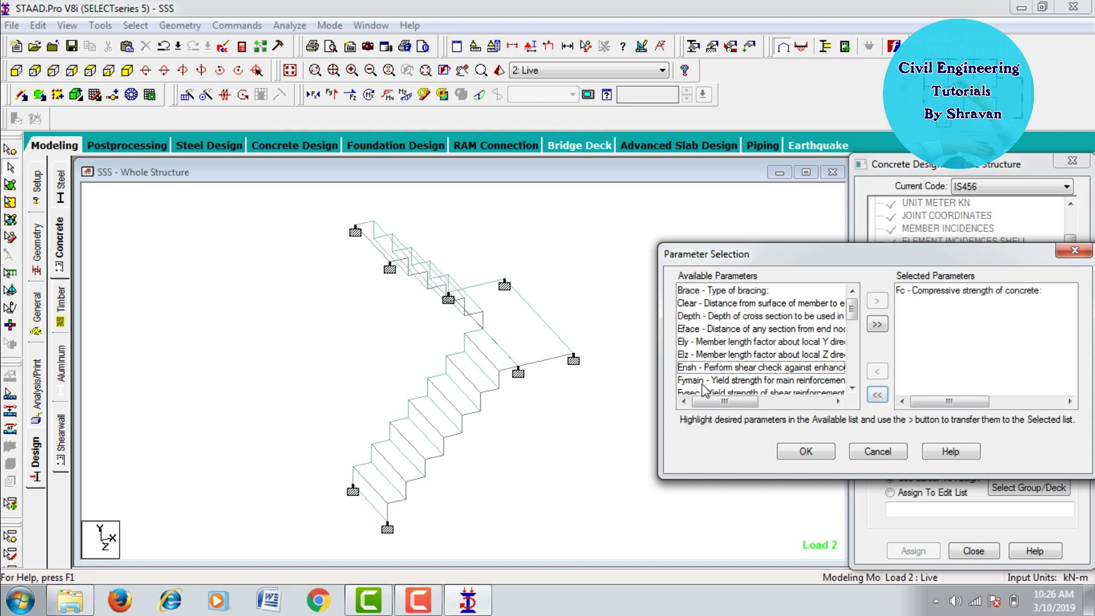
double_click(702, 382)
double_click(703, 380)
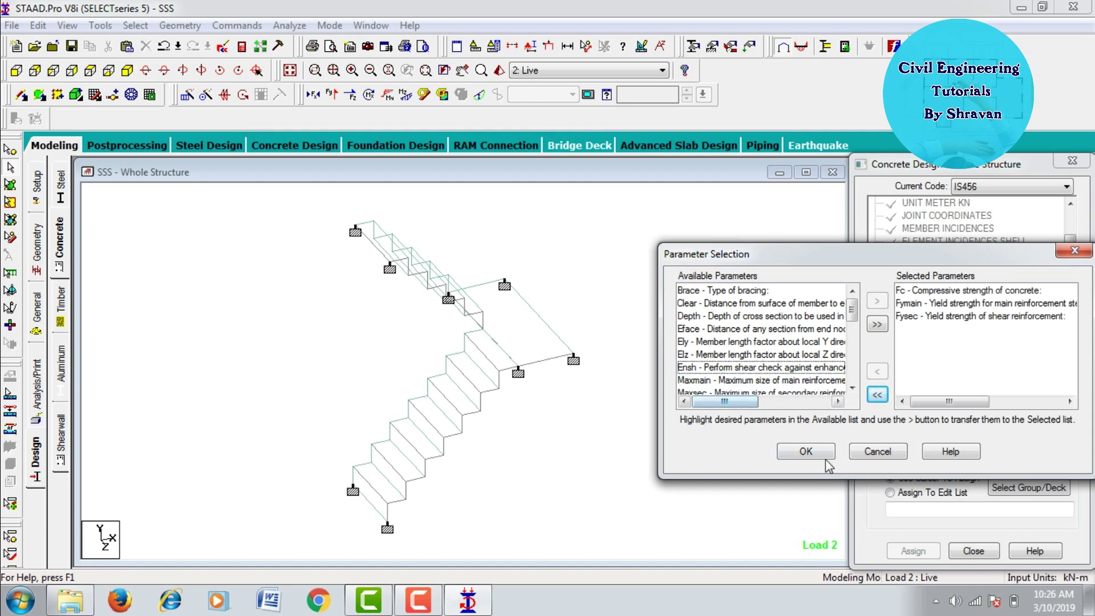
click(799, 452)
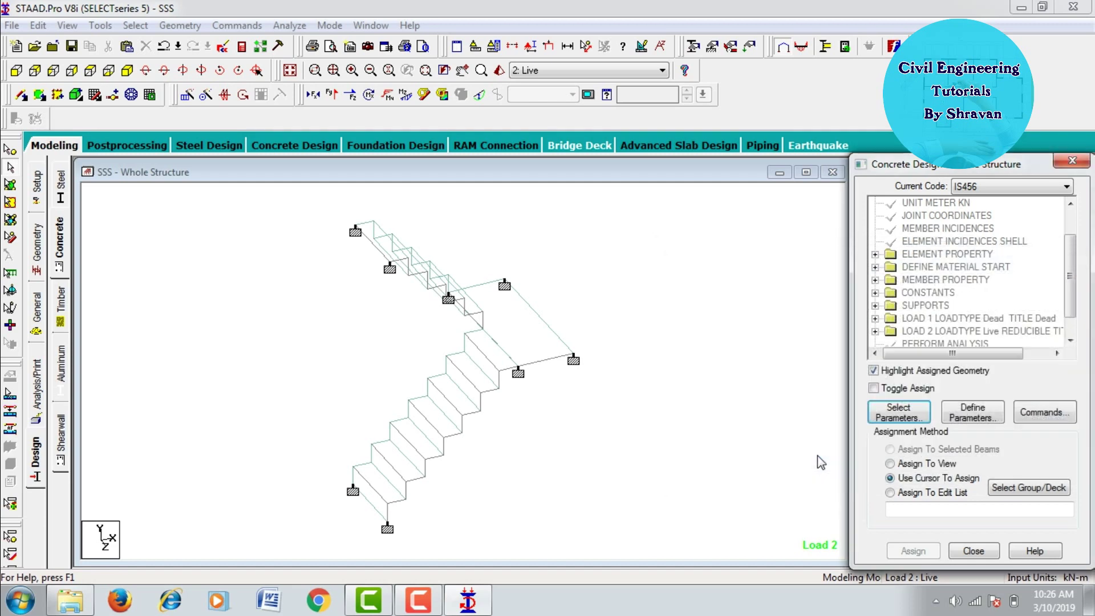
Step: Add the FC design parameter with a concrete compressive strength of 30000 kN/m2
click(971, 417)
drag(622, 248, 539, 255)
text(30000)
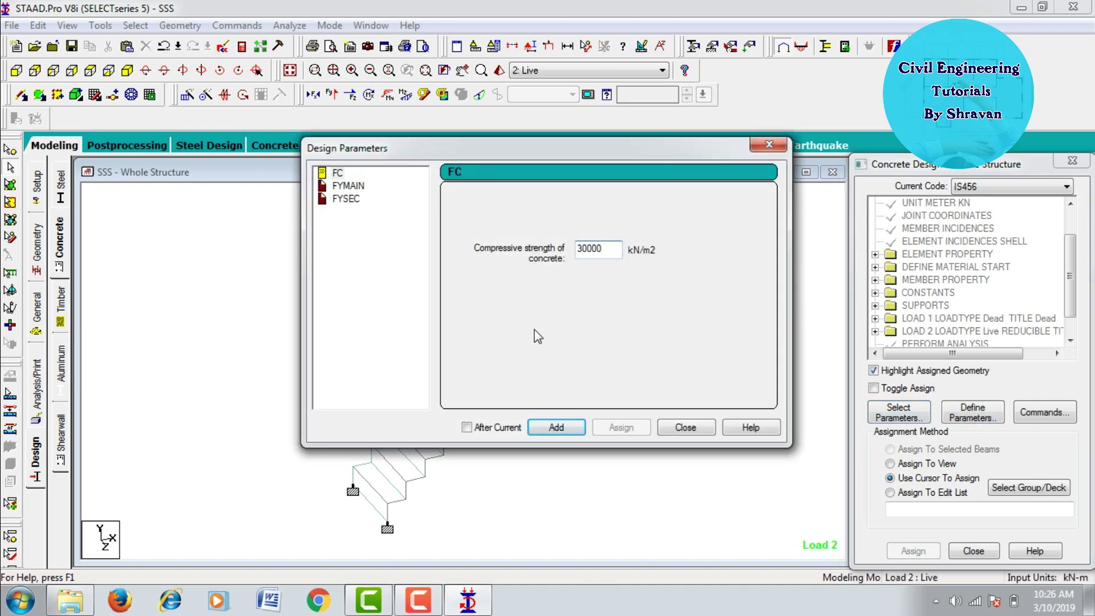
click(547, 427)
Step: Add the FYMAIN and FYSEC design parameters, each with a yield strength of 550000 kN/m2
click(346, 186)
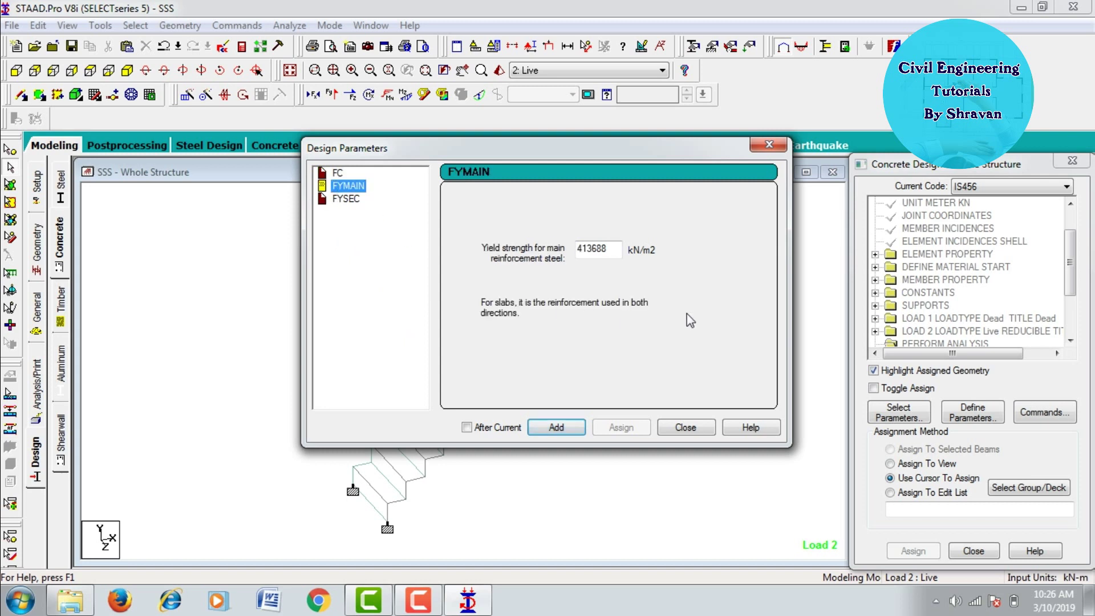
drag(620, 252, 504, 251)
text(550000)
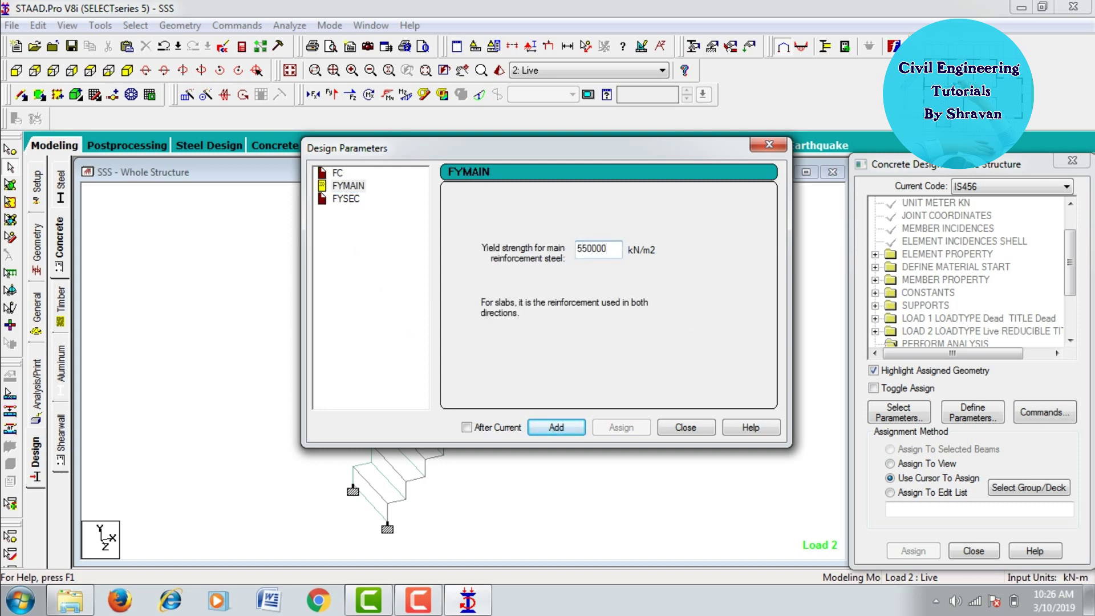
click(340, 199)
drag(612, 251, 540, 258)
text(550000)
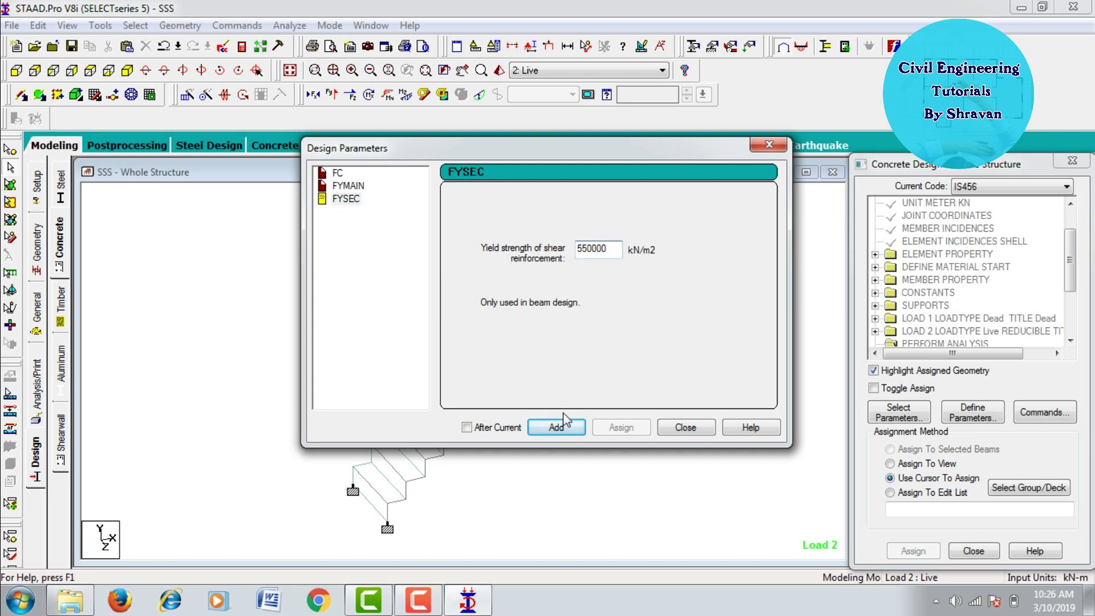
click(558, 426)
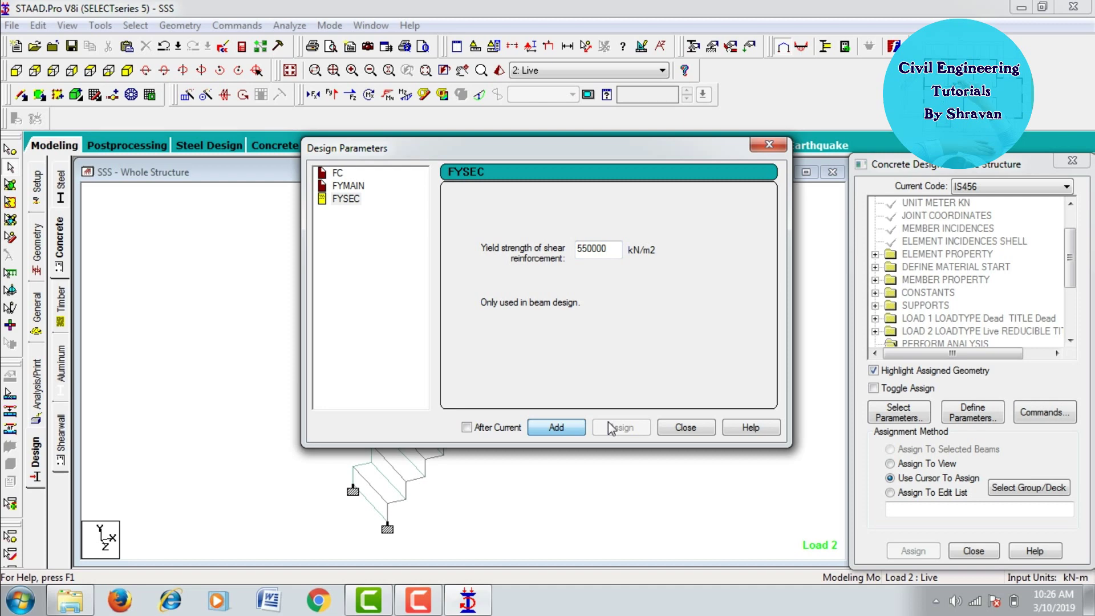
click(685, 427)
Step: Add the Design Beam, Design Slab/Element and Take Off commands to the concrete design
click(1041, 412)
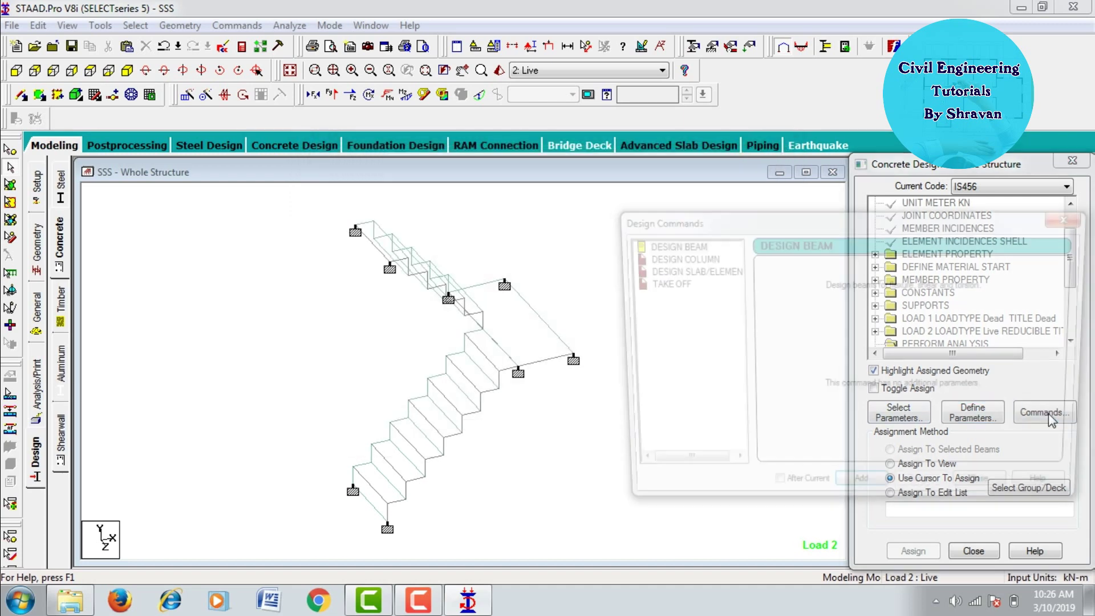
click(670, 246)
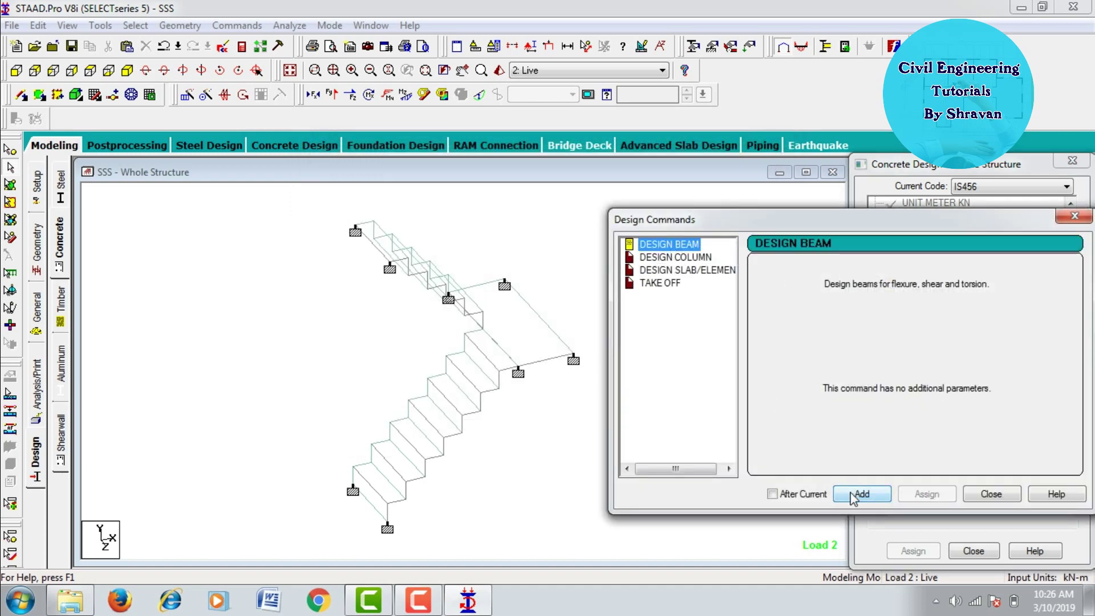
click(687, 270)
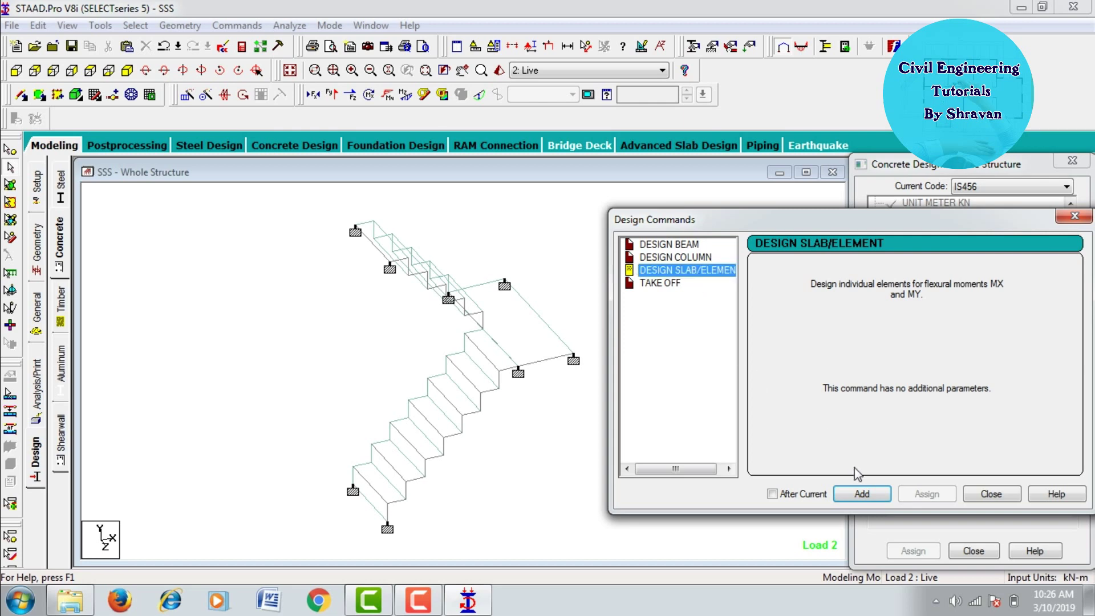
click(857, 493)
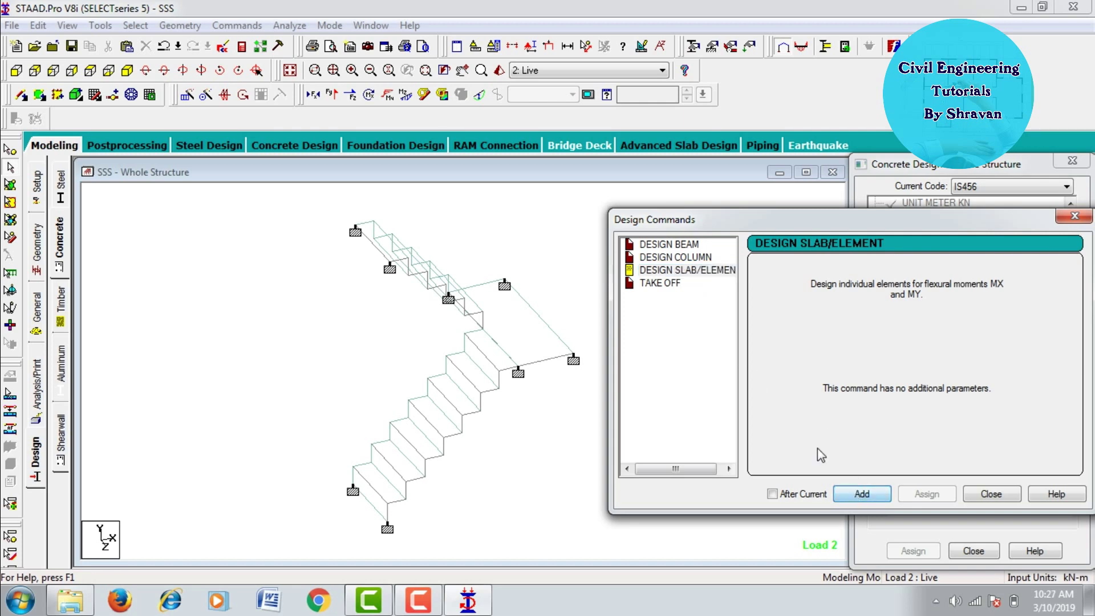
click(660, 283)
click(864, 492)
click(1000, 498)
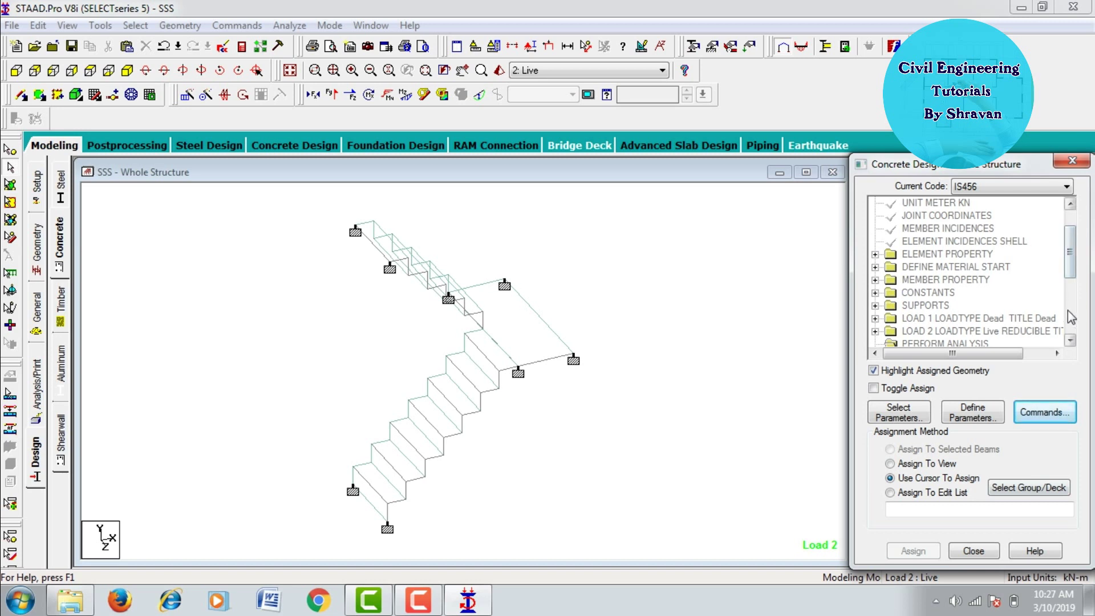
Step: Assign the FC 30000 parameter to the whole staircase using the Assign To View method
drag(1071, 274, 1071, 348)
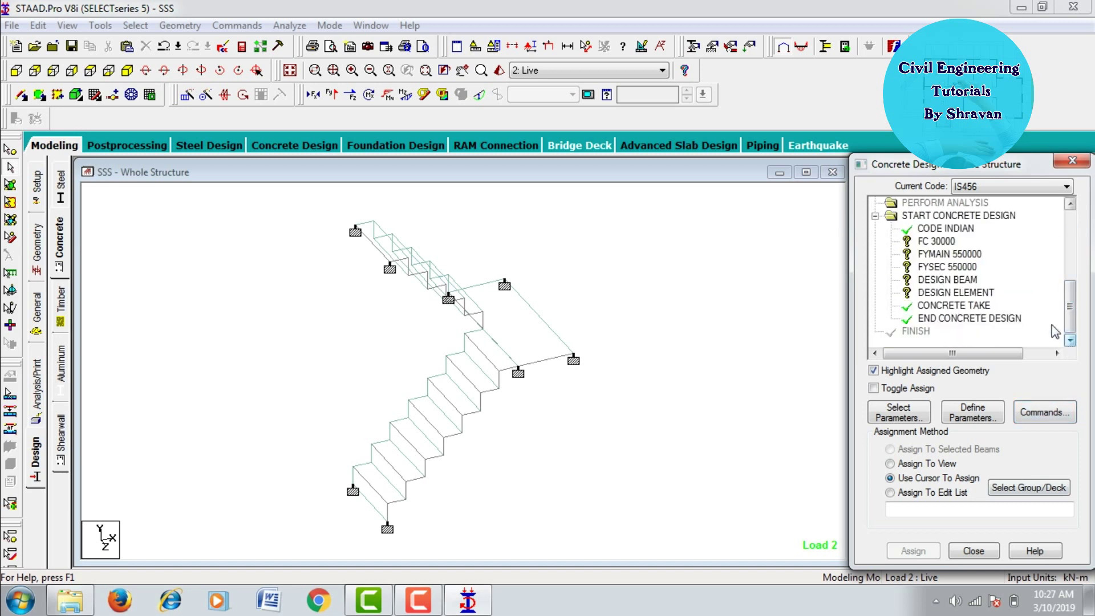
click(918, 242)
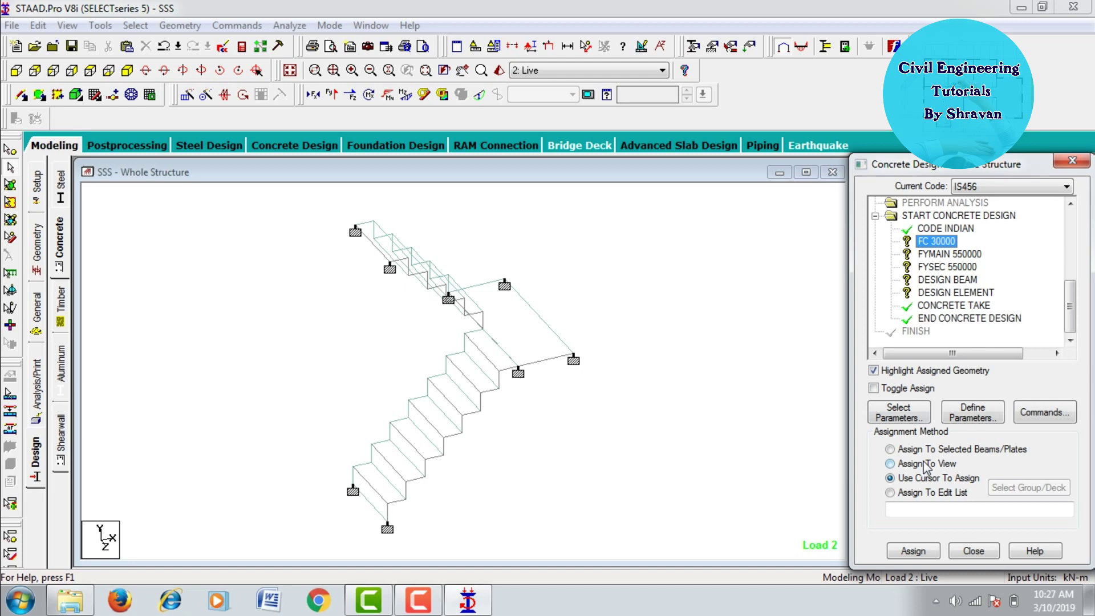
click(926, 464)
click(912, 550)
click(967, 400)
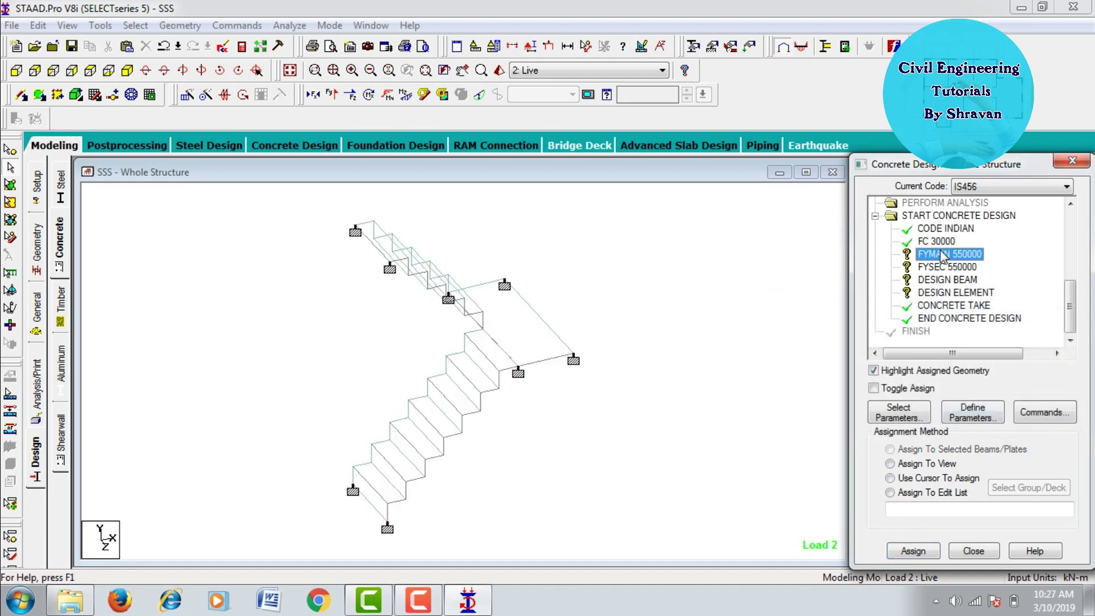
Step: Assign the FYMAIN 550000 and FYSEC 550000 parameters to the whole view
click(918, 463)
click(912, 549)
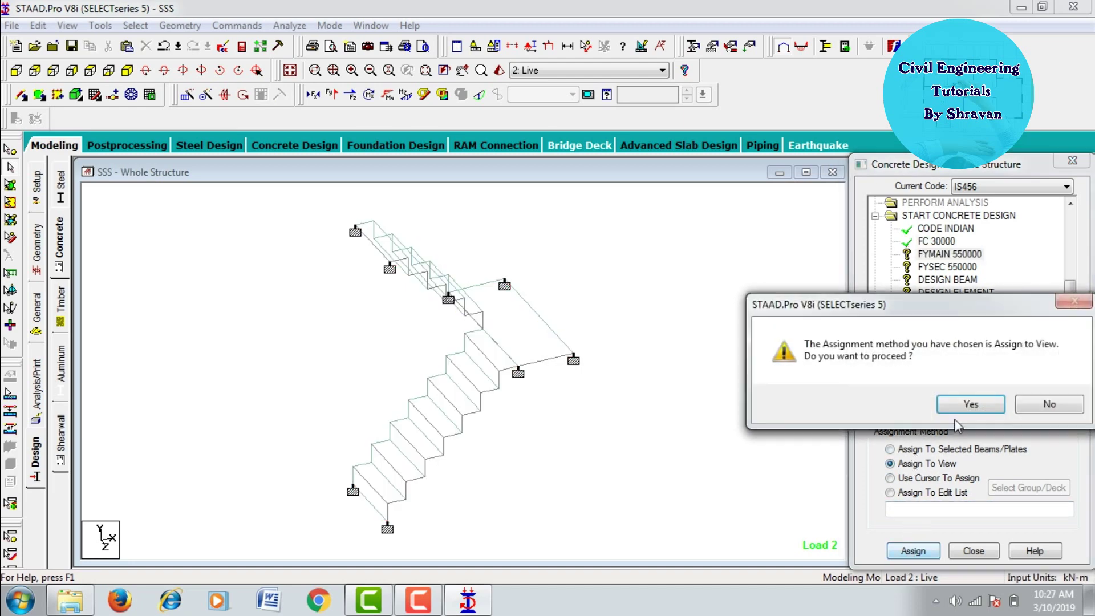
click(967, 404)
click(906, 478)
click(918, 463)
click(913, 550)
click(977, 405)
Step: Assign the Design Beam command to all beams and the Design Element command to all plates in view
click(969, 280)
click(918, 465)
click(913, 550)
click(975, 404)
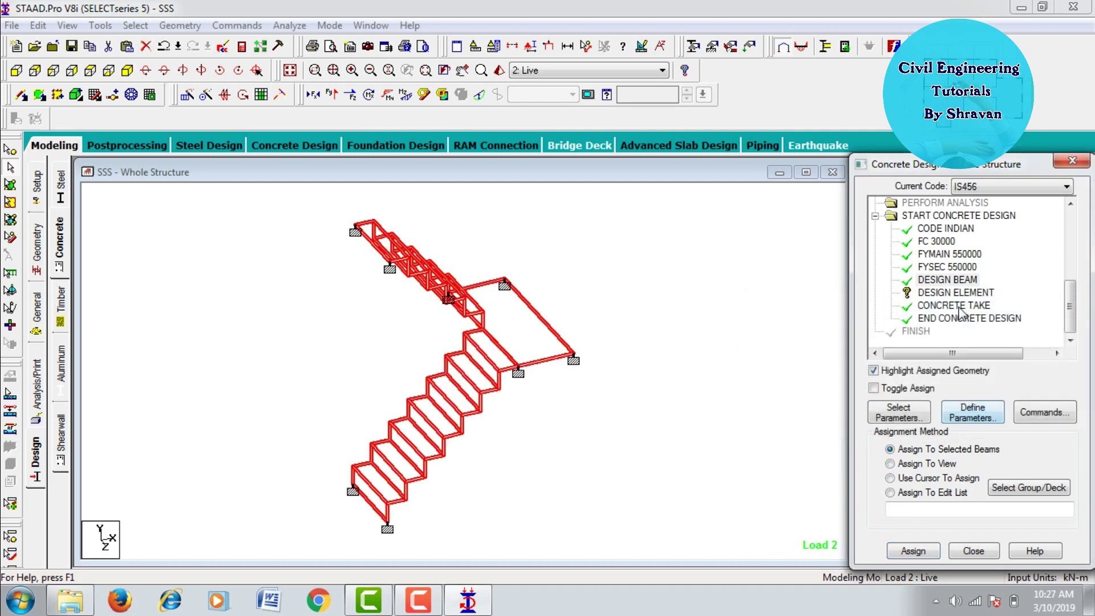
click(947, 293)
click(924, 463)
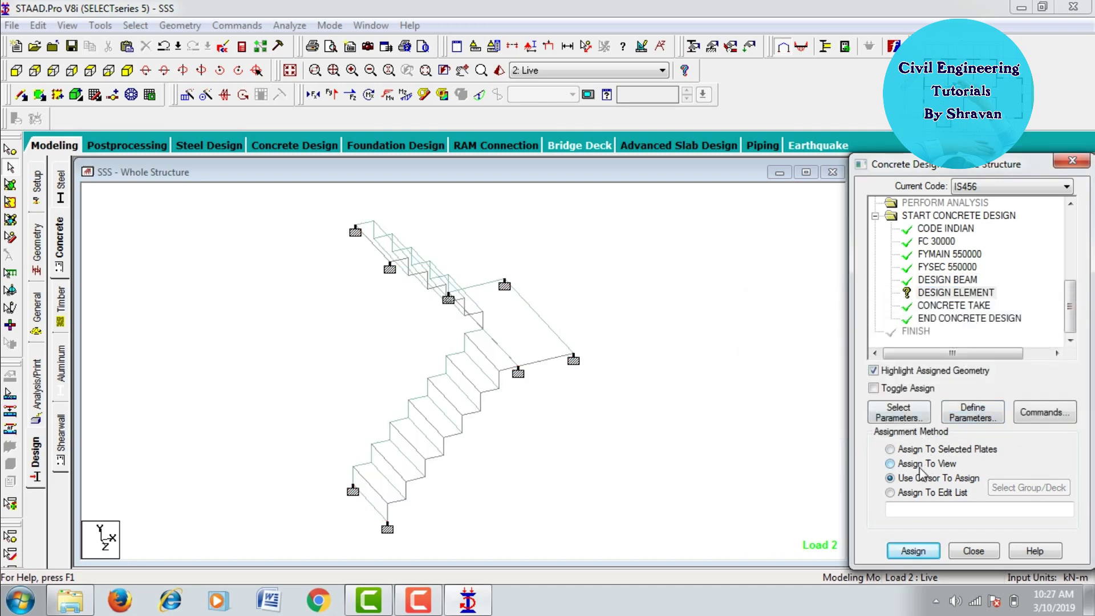
click(913, 550)
click(964, 405)
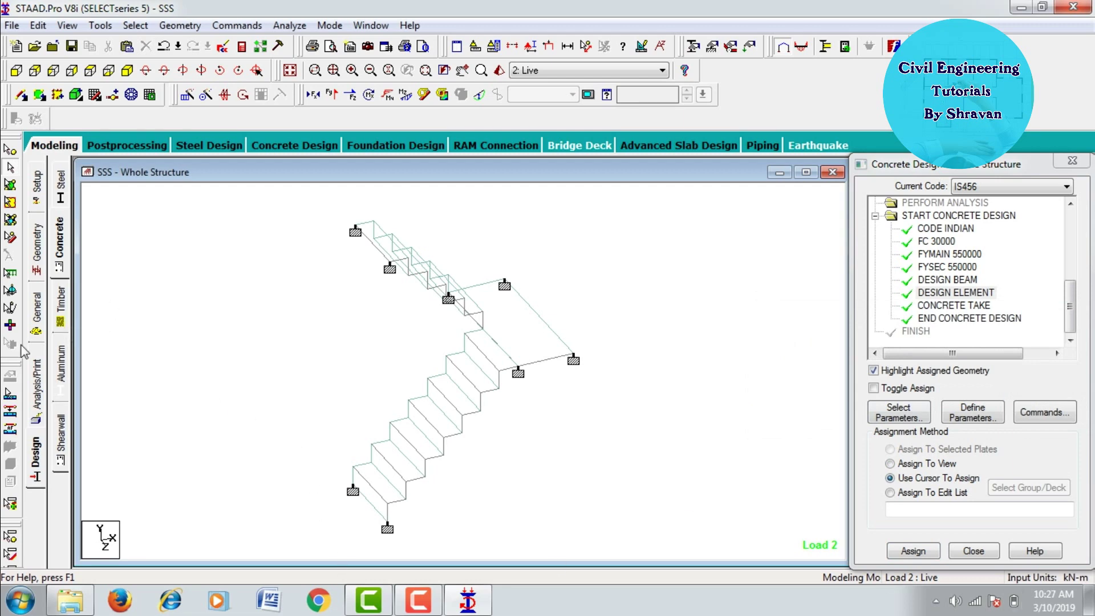
Step: Add a second Perform Analysis command with the No Print option, following the concrete design block
click(36, 388)
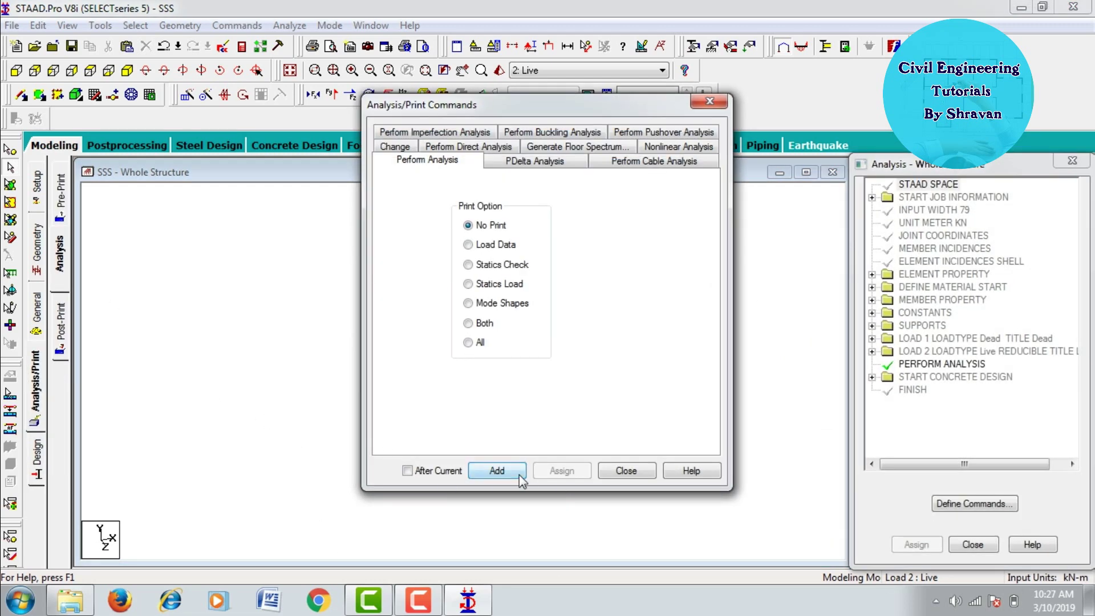
click(519, 474)
click(608, 472)
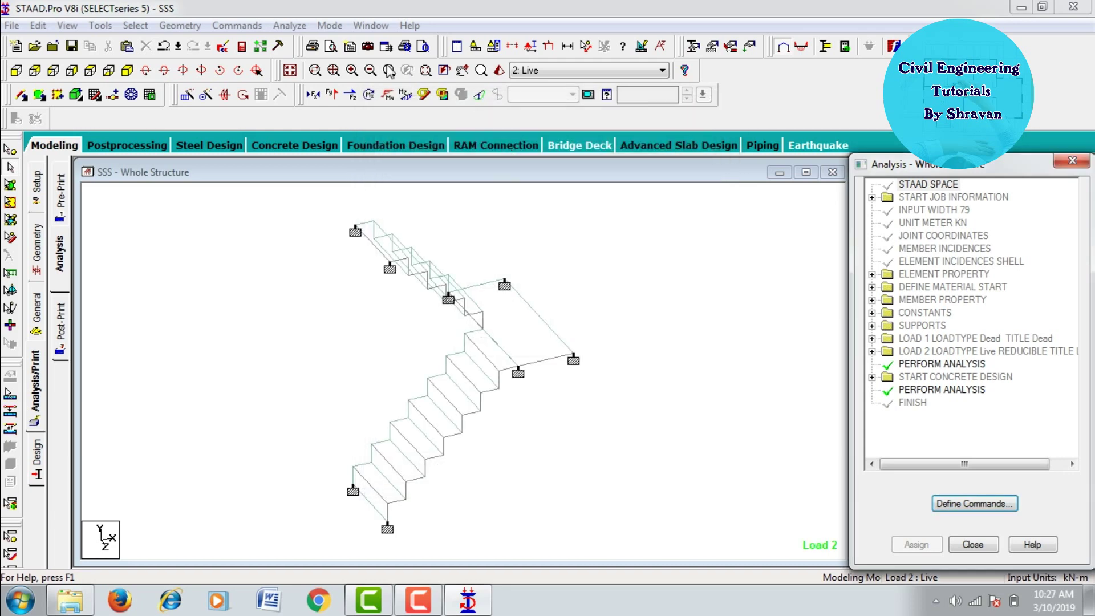
Step: Save the structure, run the analysis with concrete design, and continue to post-processing mode
click(288, 25)
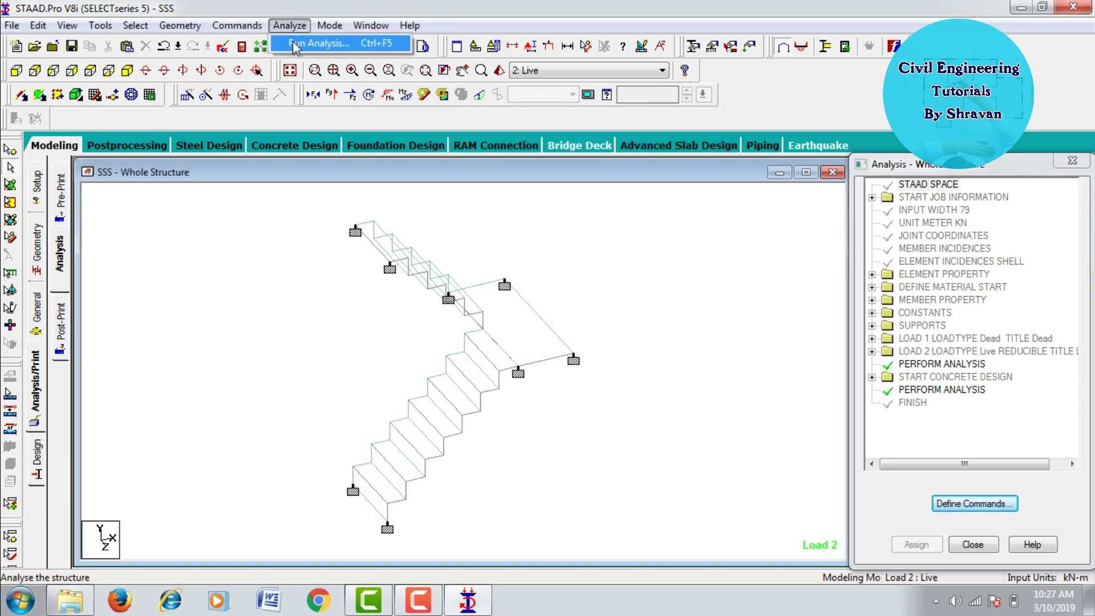
click(291, 37)
click(448, 339)
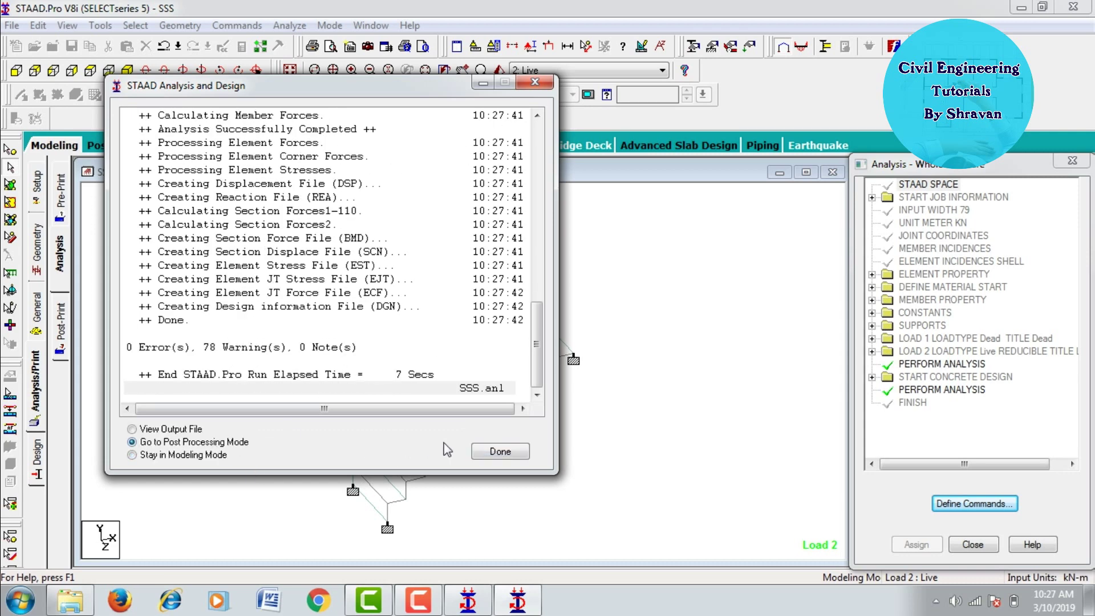
click(495, 451)
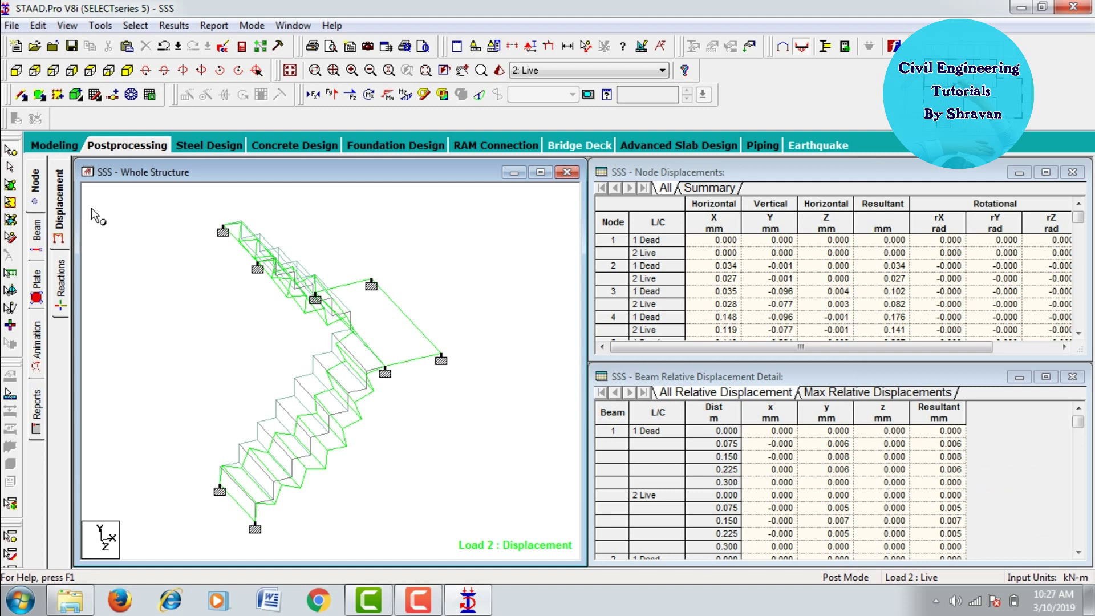
Step: Hide the displacement diagram and display the beam forces with the Bending Z diagram for the Live load case
click(480, 96)
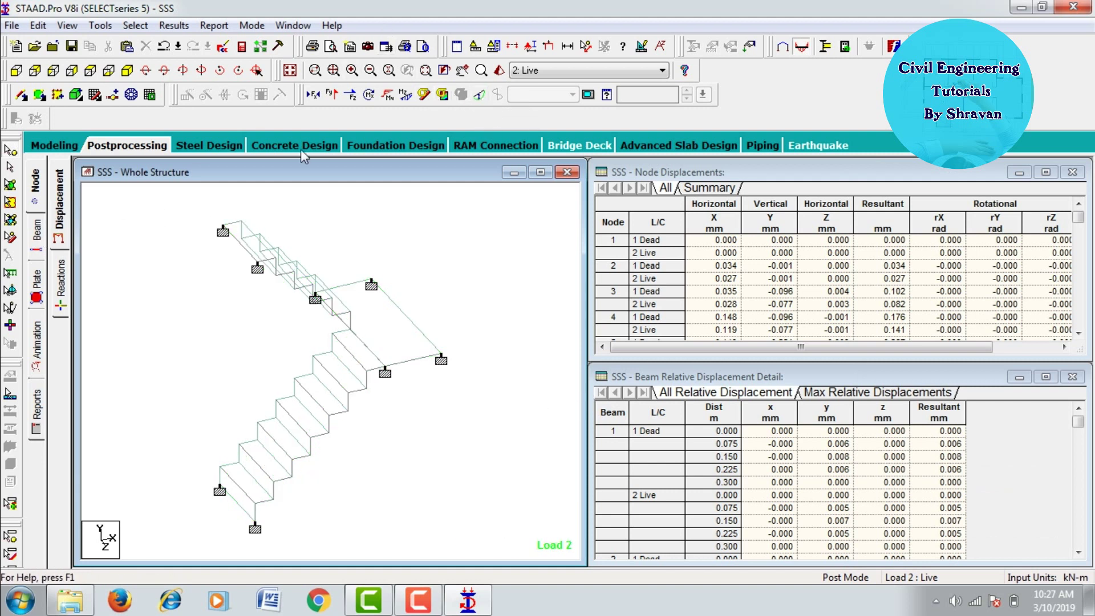
click(35, 231)
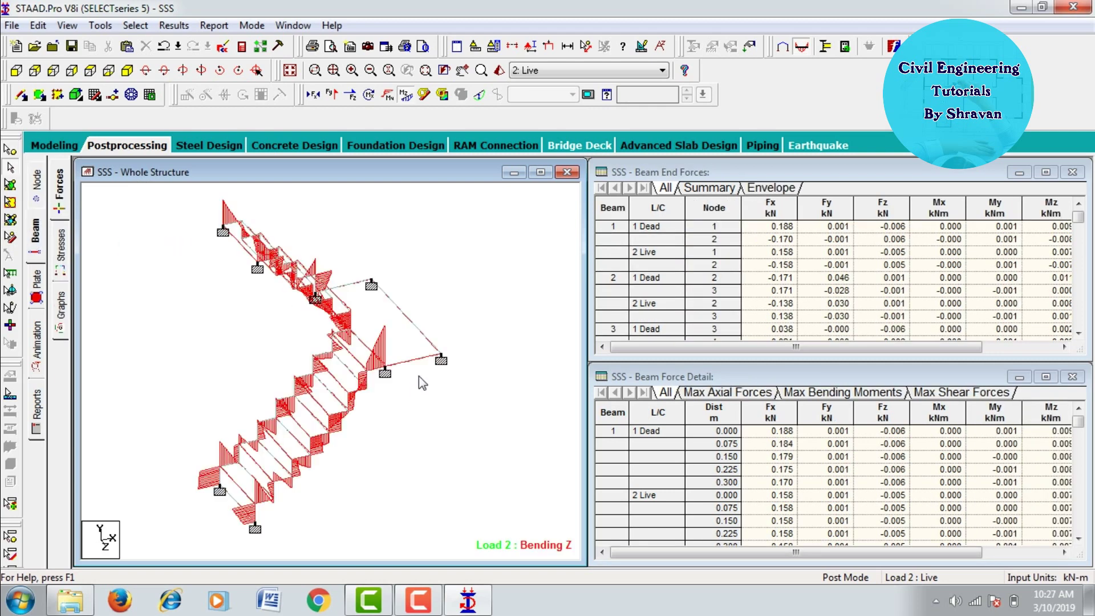
Step: Examine the deflection, shear-bending and loading data of the landing's edge beam
double_click(416, 365)
click(558, 140)
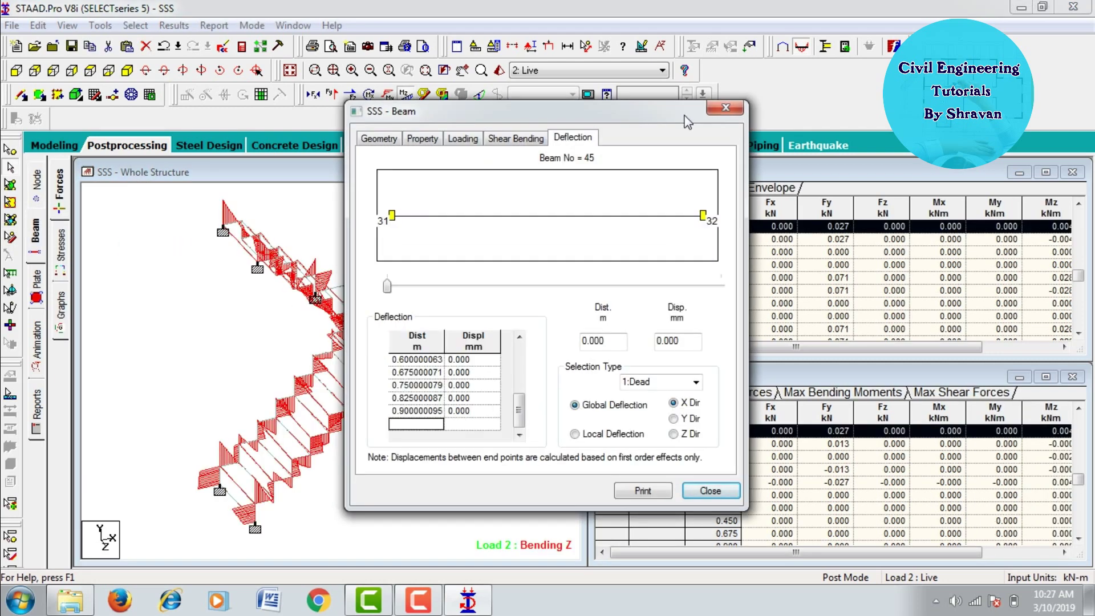
click(504, 144)
click(461, 139)
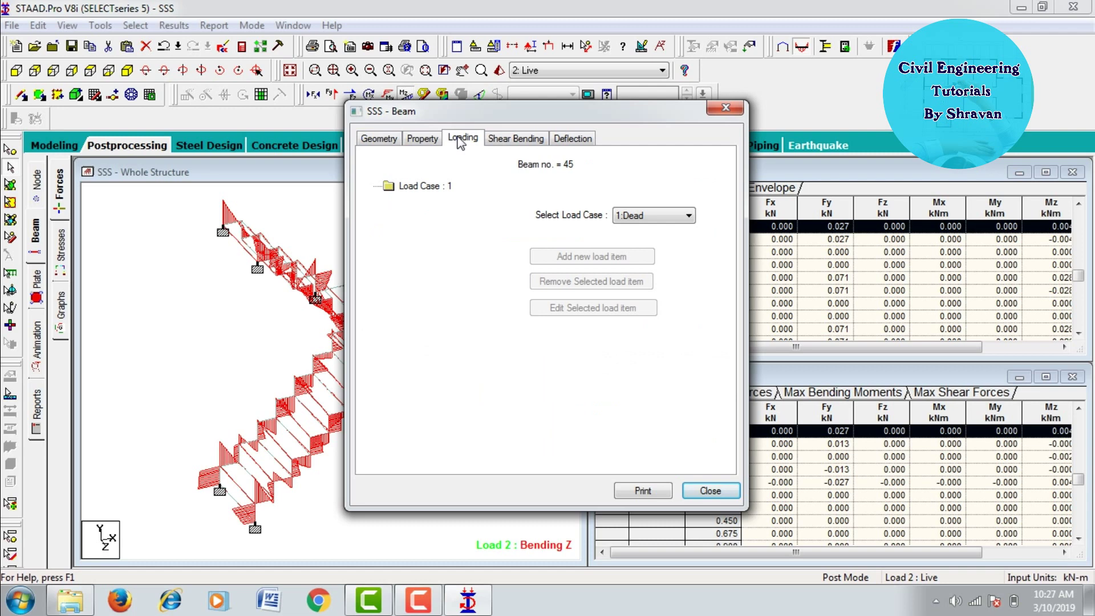
click(725, 108)
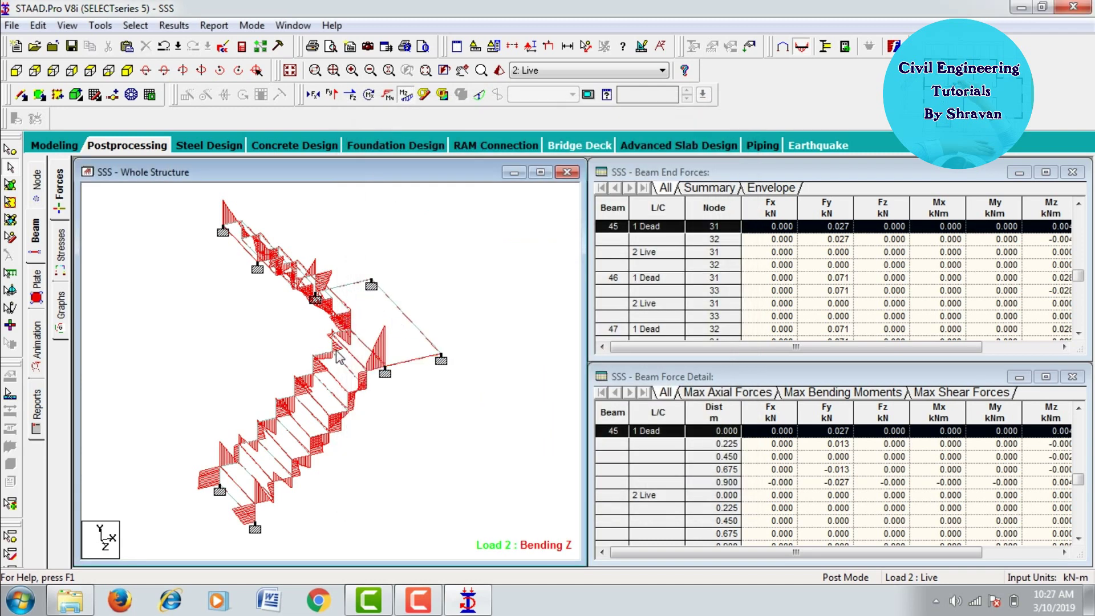
Step: Examine the property constants, center stresses and corner stresses of the landing plate
scroll(338, 357, up, 3)
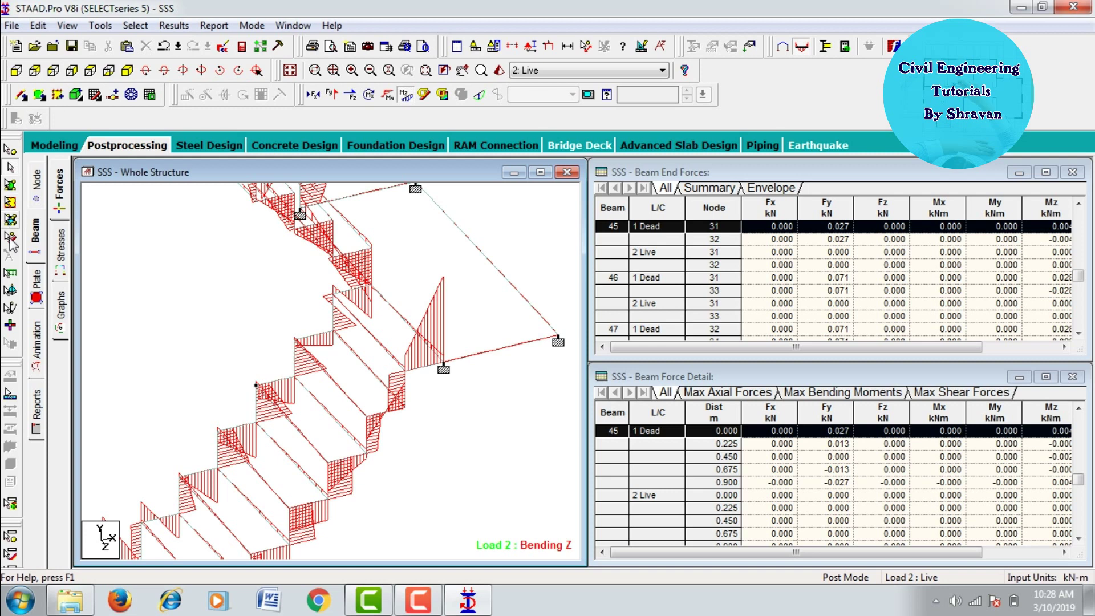
click(10, 184)
double_click(460, 303)
click(550, 182)
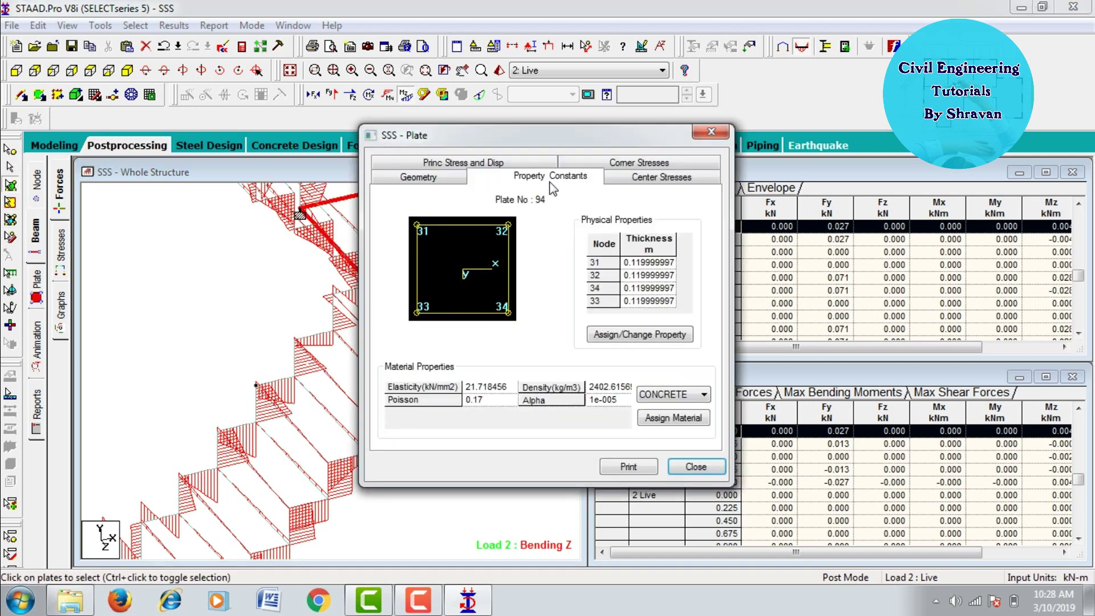
click(641, 182)
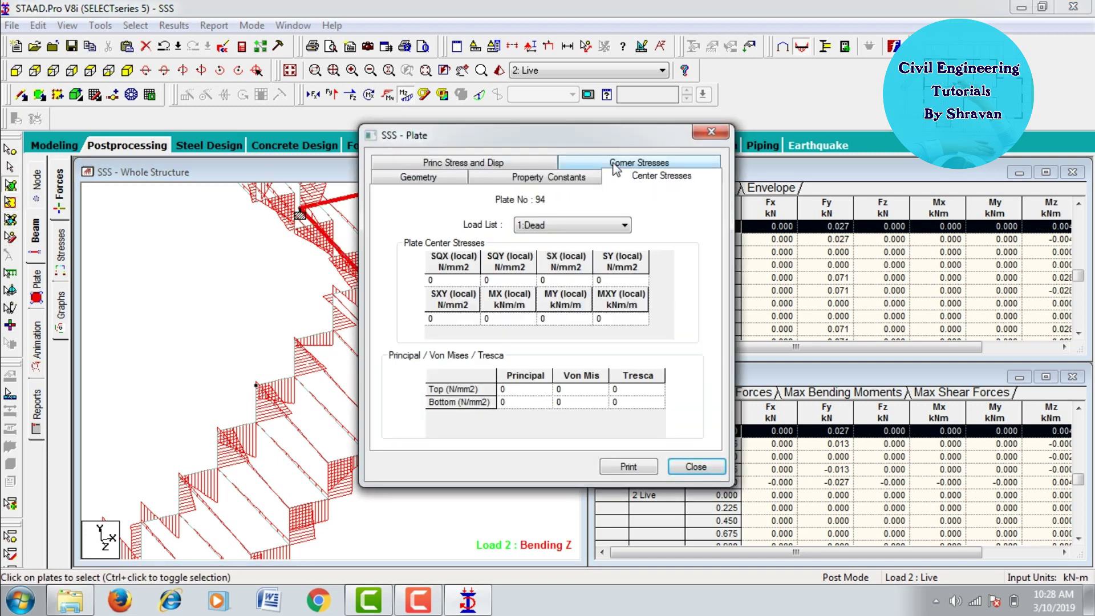
click(619, 165)
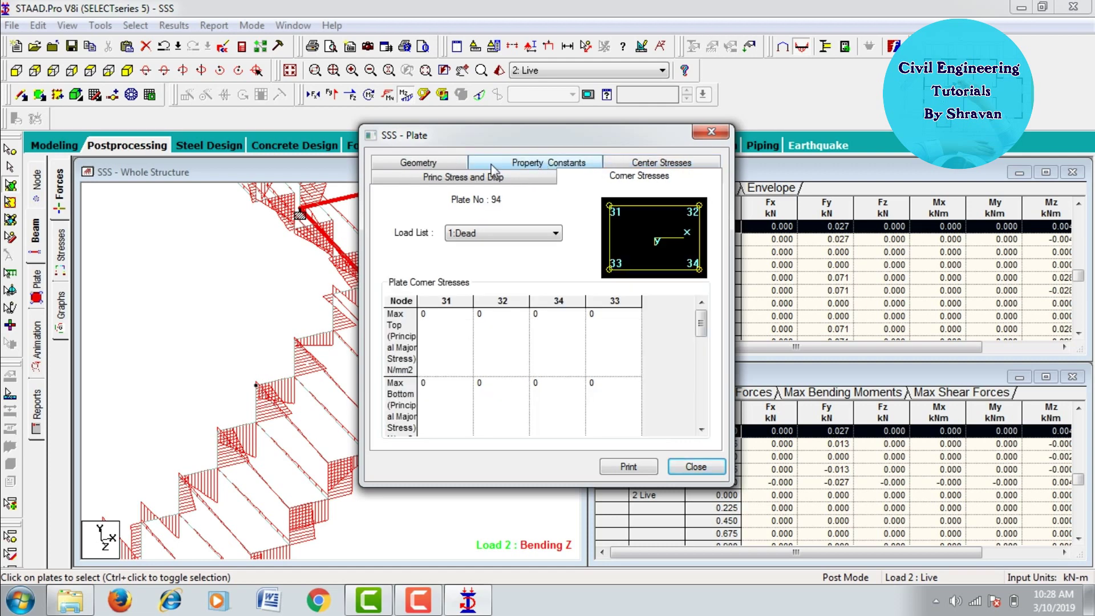
click(709, 133)
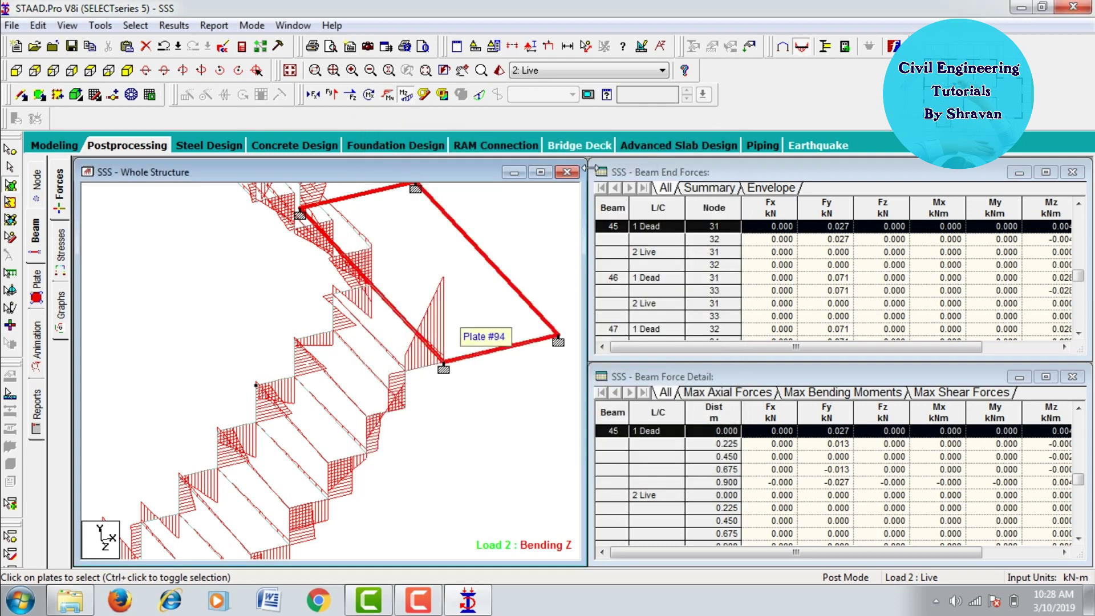
Step: Review the concrete design results in the analysis output file, including the beam design load summaries, and close the output
click(242, 50)
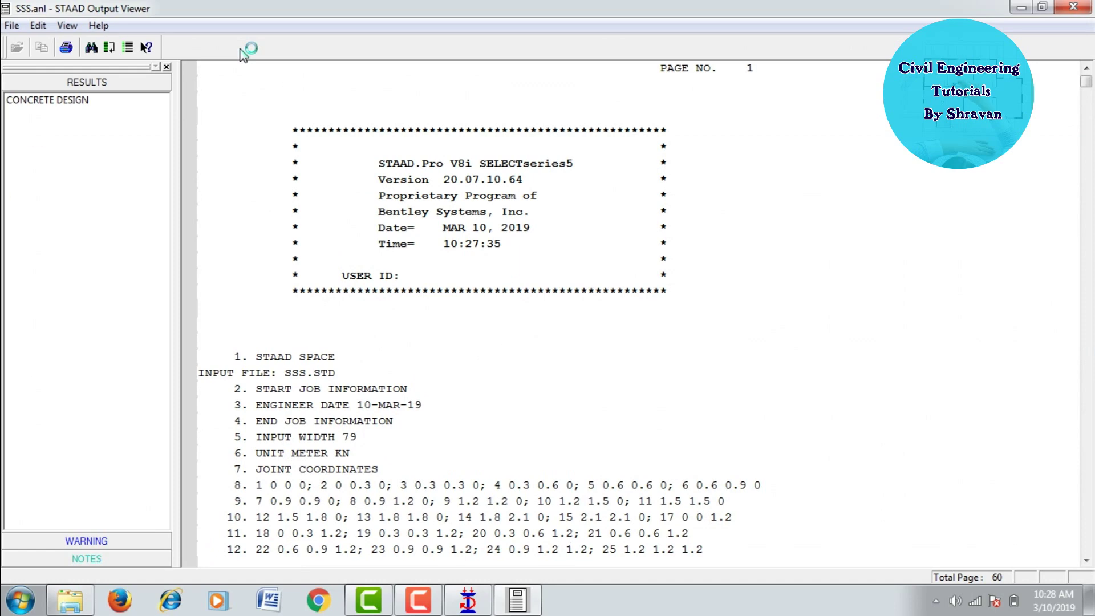
click(32, 104)
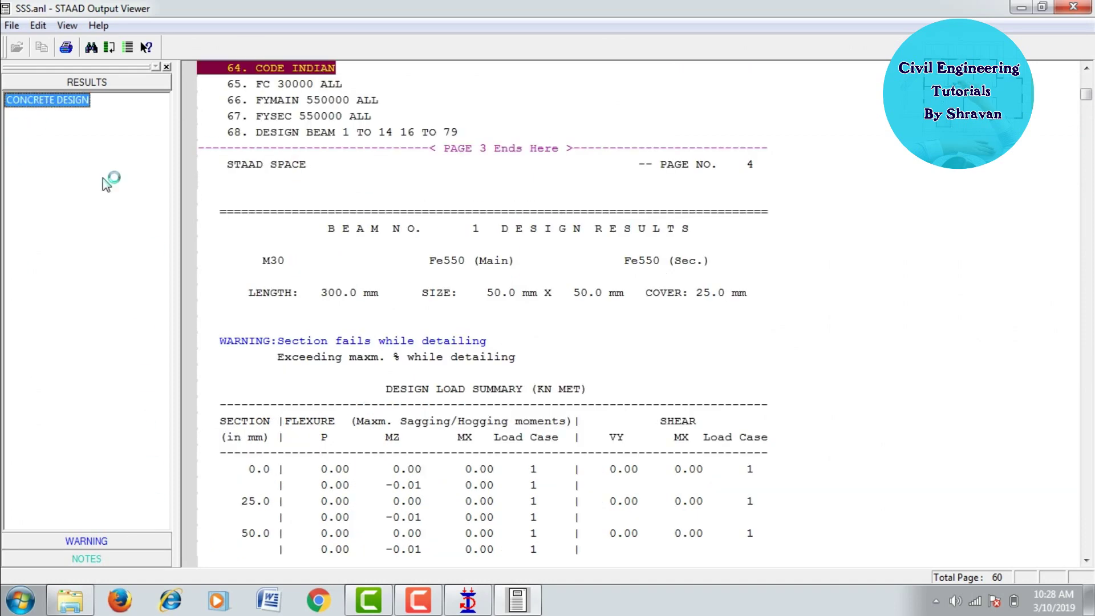
scroll(545, 317, down, 3)
scroll(542, 315, down, 3)
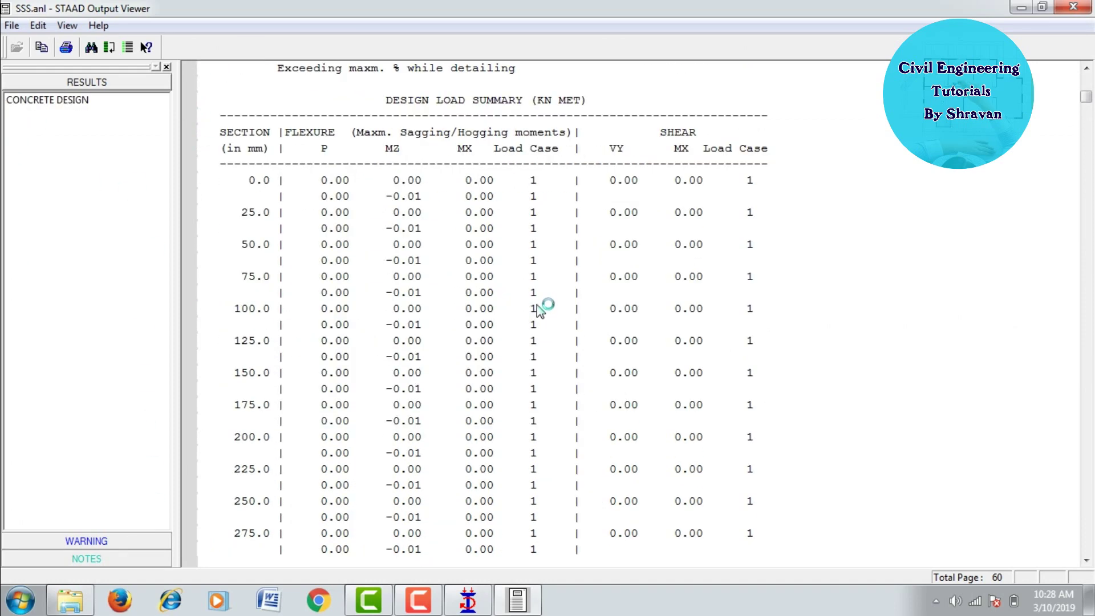
scroll(538, 302, up, 7)
scroll(534, 293, down, 4)
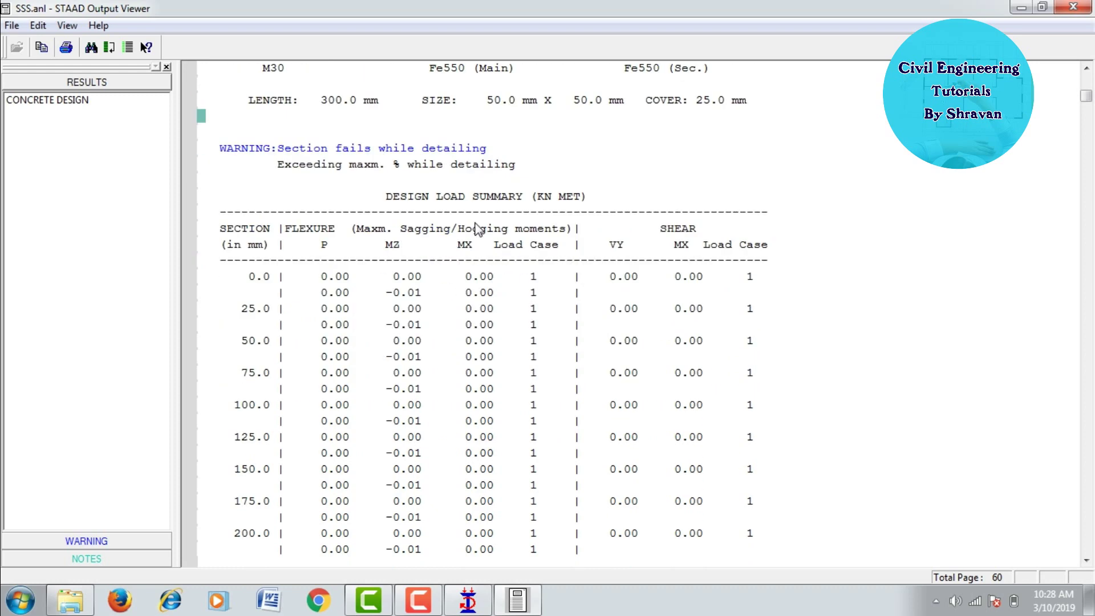
scroll(501, 251, down, 18)
scroll(556, 376, up, 5)
key(alt+F4)
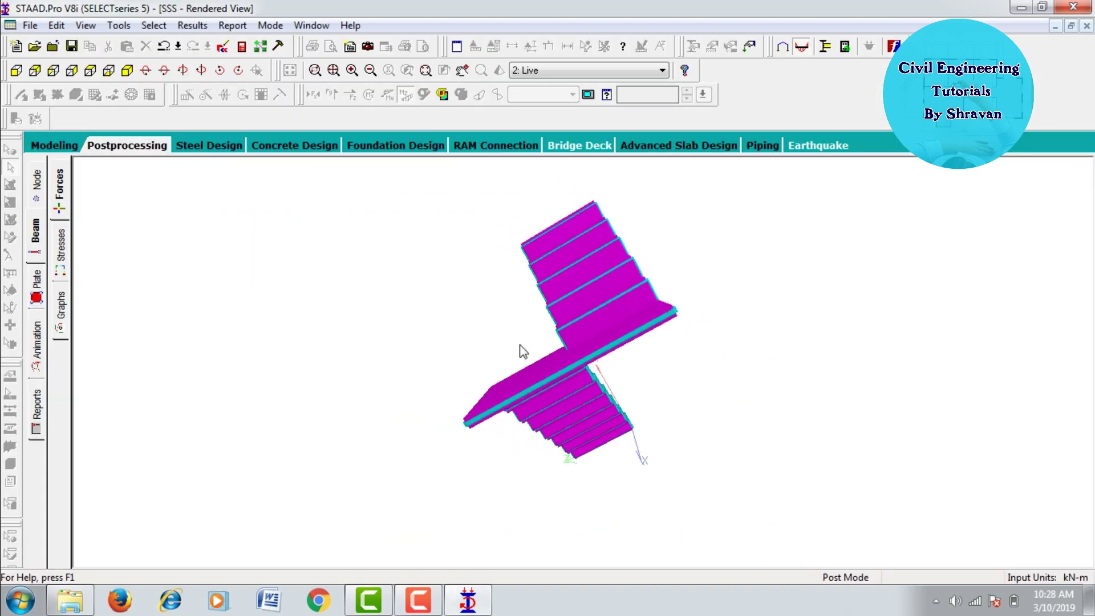
Step: Inspect the rendered 3D staircase by rotating it to see both flights and the landing
drag(728, 330, 222, 431)
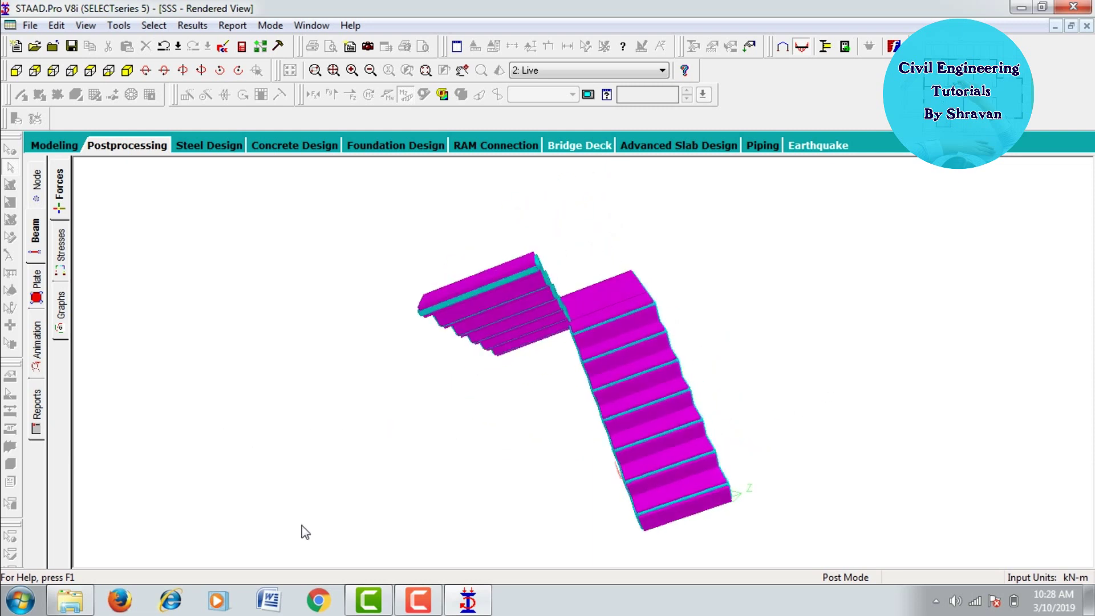